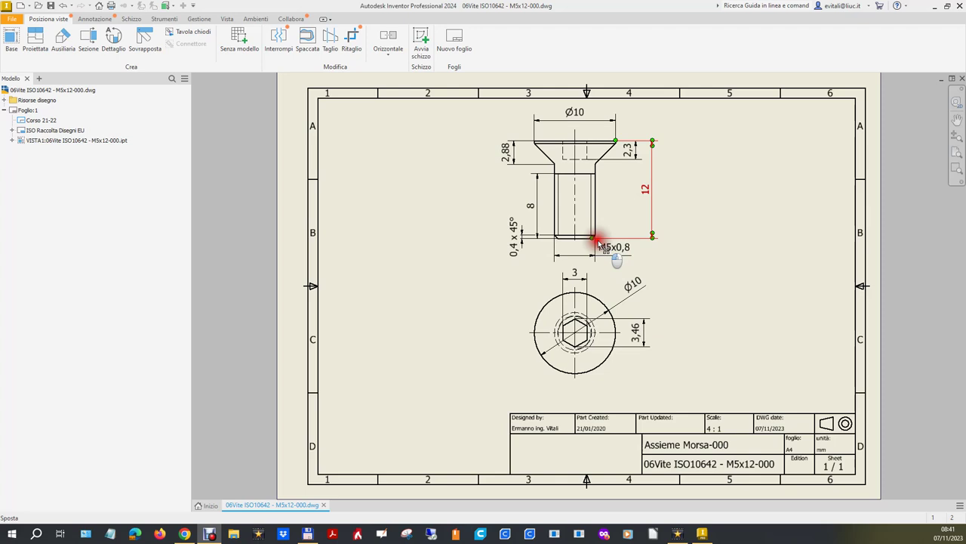
Finish editing the 12 length dimension on the reference screw drawing.
click(598, 243)
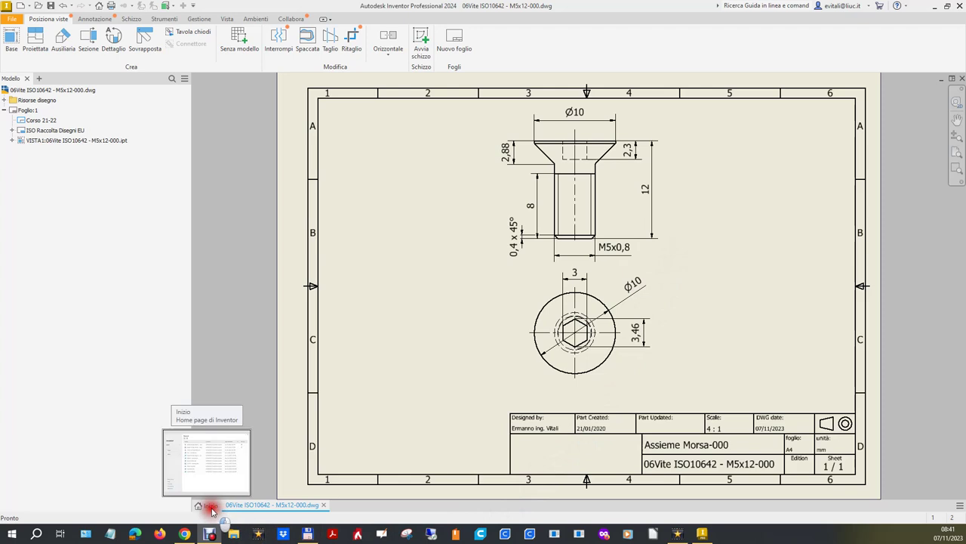
Create the new drawing Disegno1 from the ISO (mm-EU).dwg template.
click(212, 510)
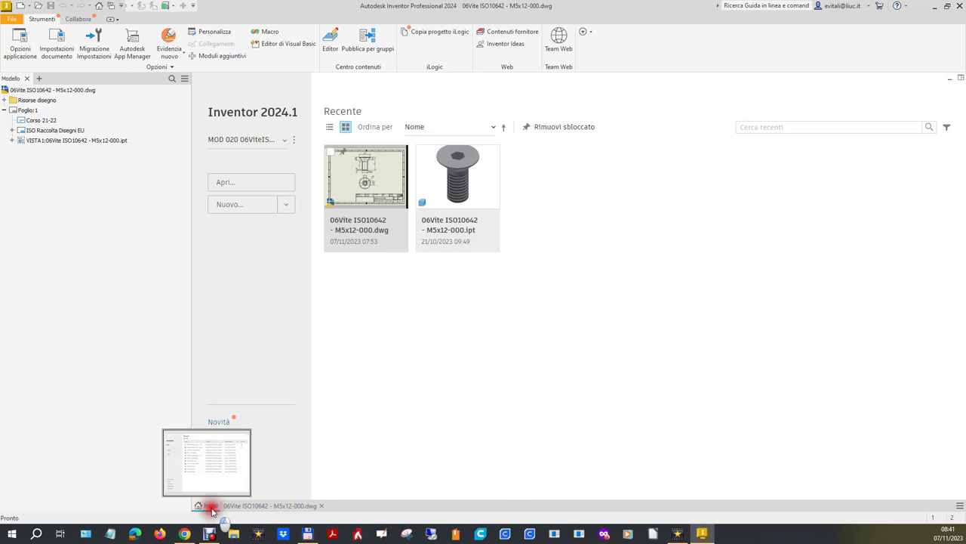
click(48, 203)
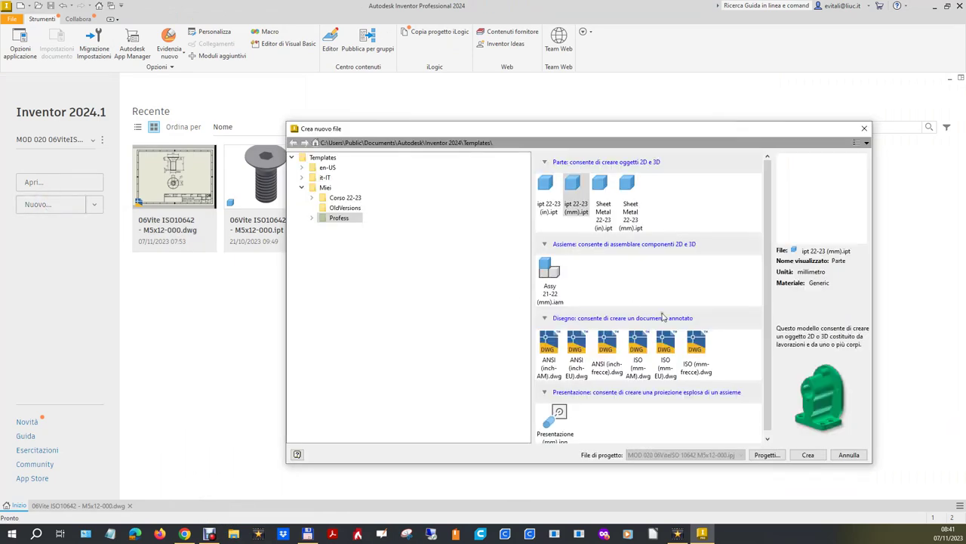
double_click(669, 351)
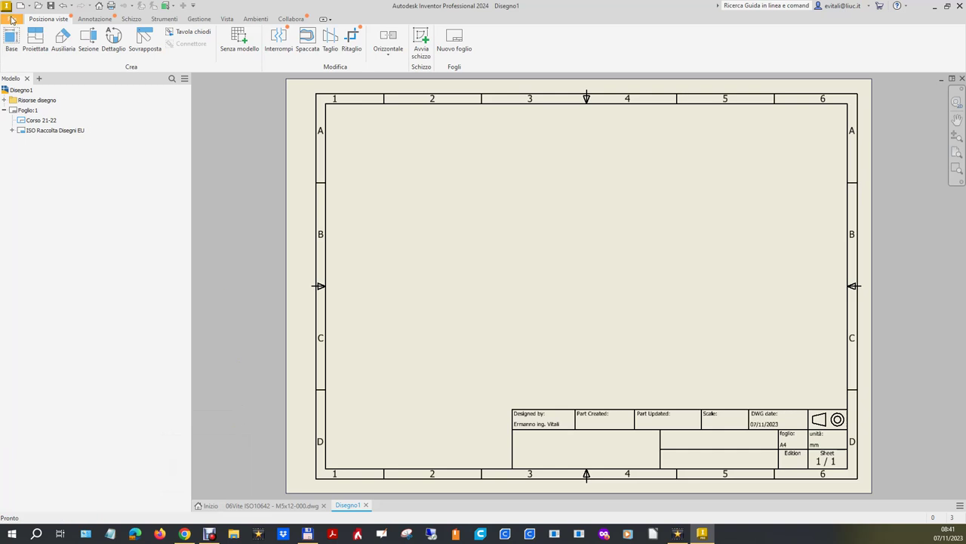
click(11, 20)
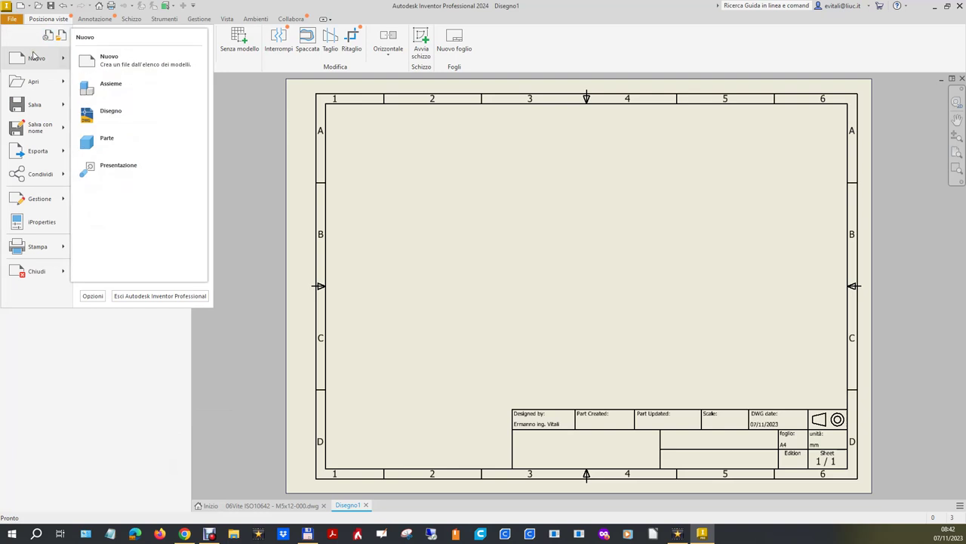
mouse_move(33, 82)
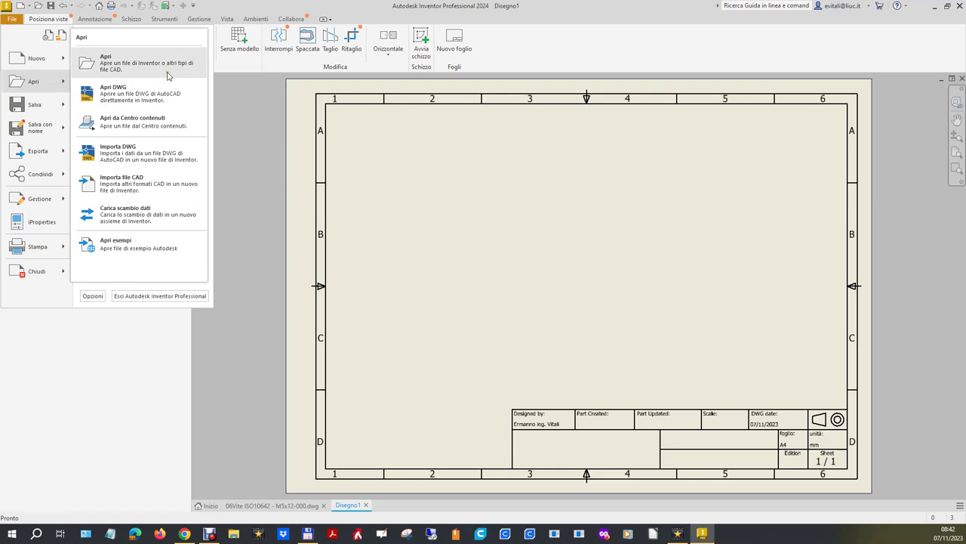
Filter Content Center fasteners to ISO and open the ISO 10642 countersunk screw family.
click(142, 122)
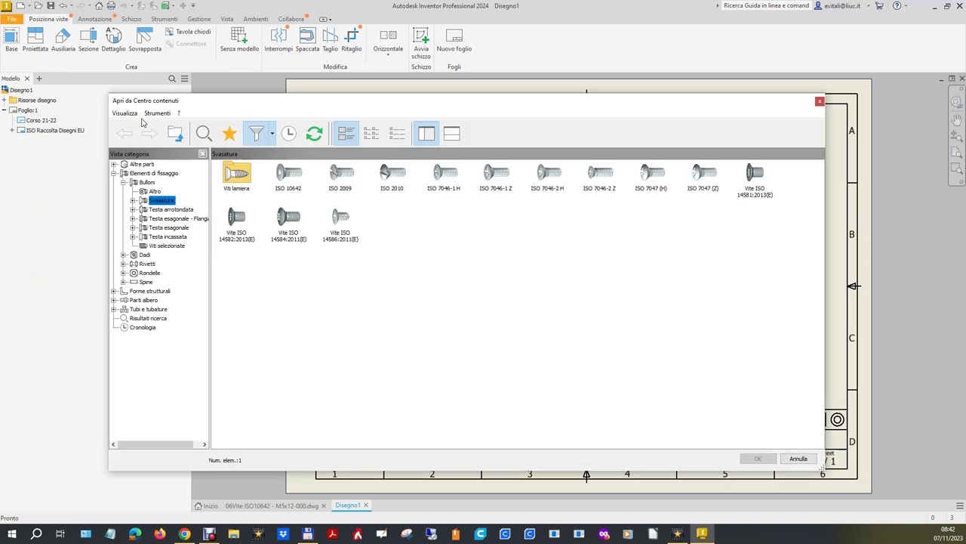
click(273, 133)
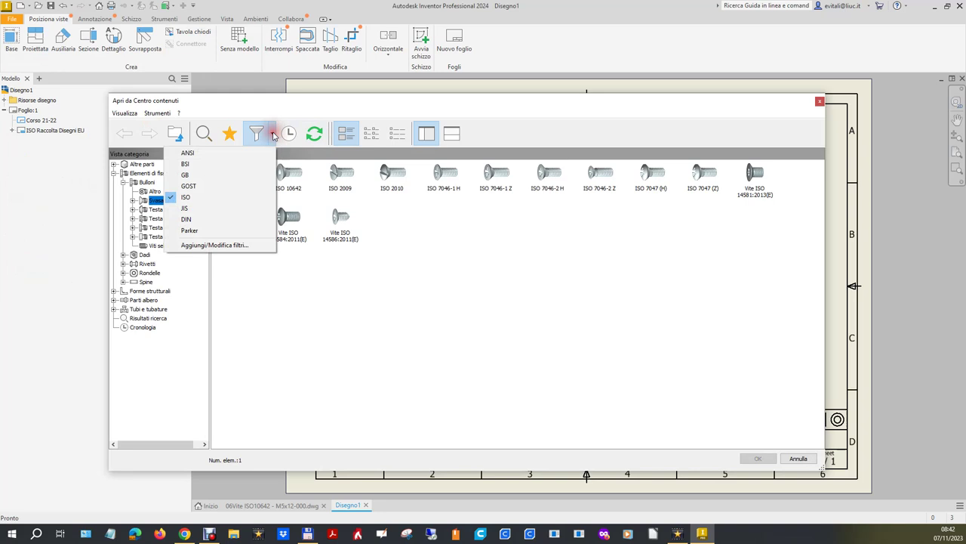
click(224, 197)
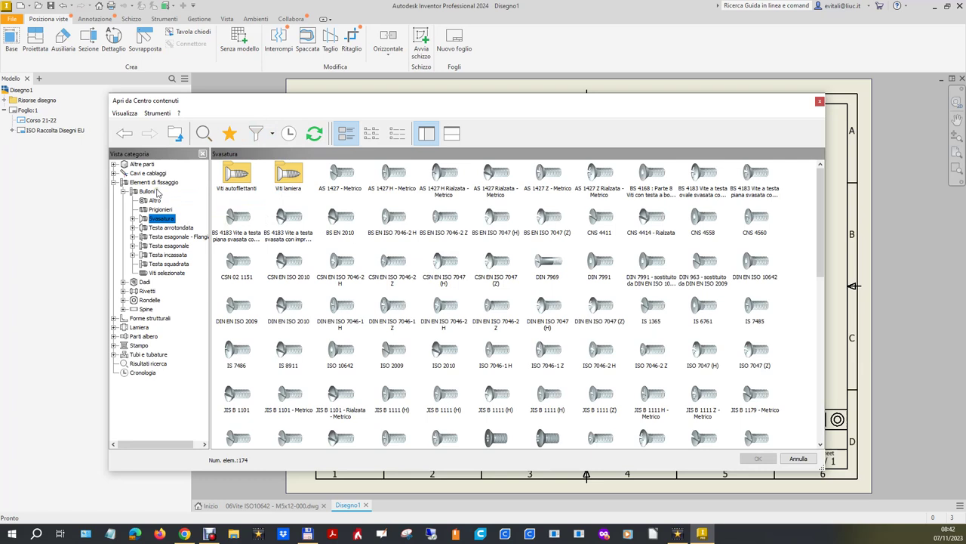
click(271, 133)
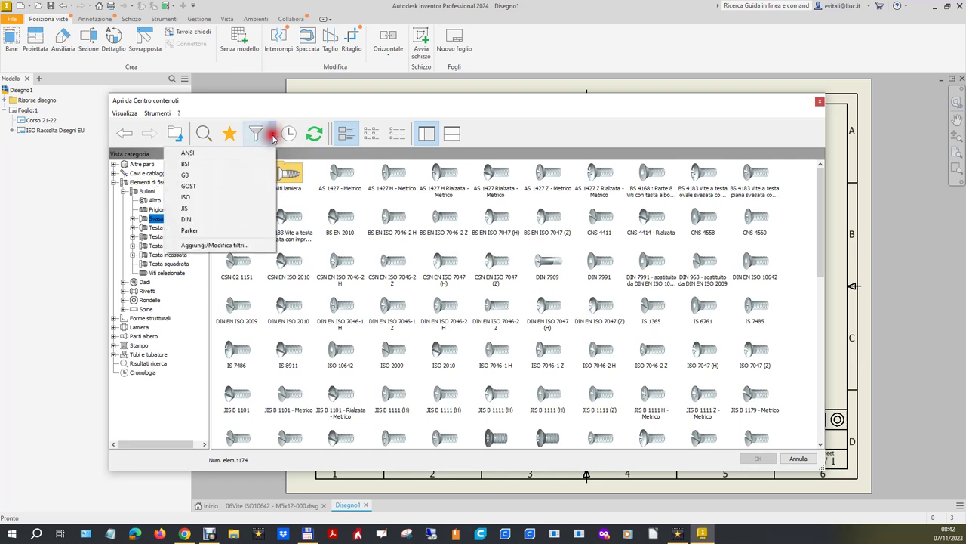
click(229, 197)
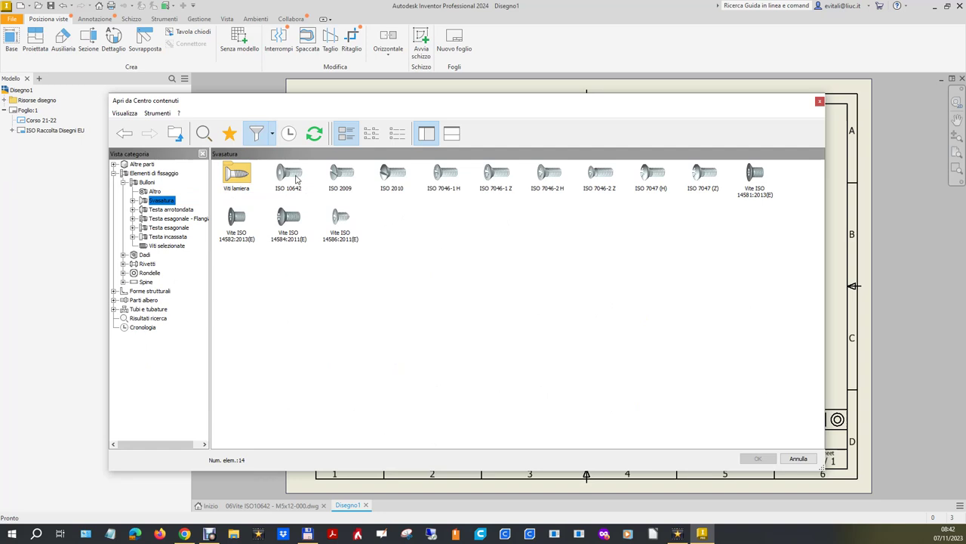
double_click(296, 177)
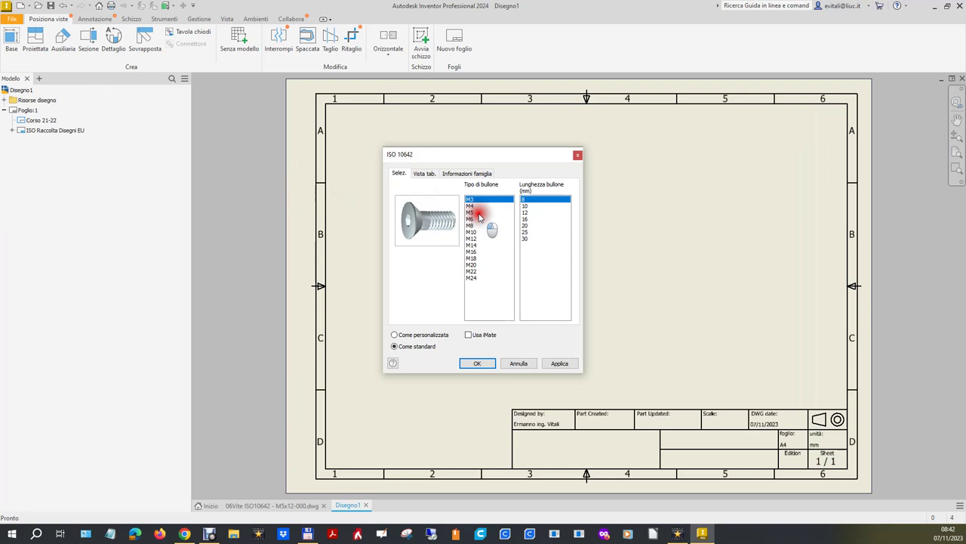
Generate the ISO 10642 screw in size M5 with 12 mm length as a part.
click(478, 213)
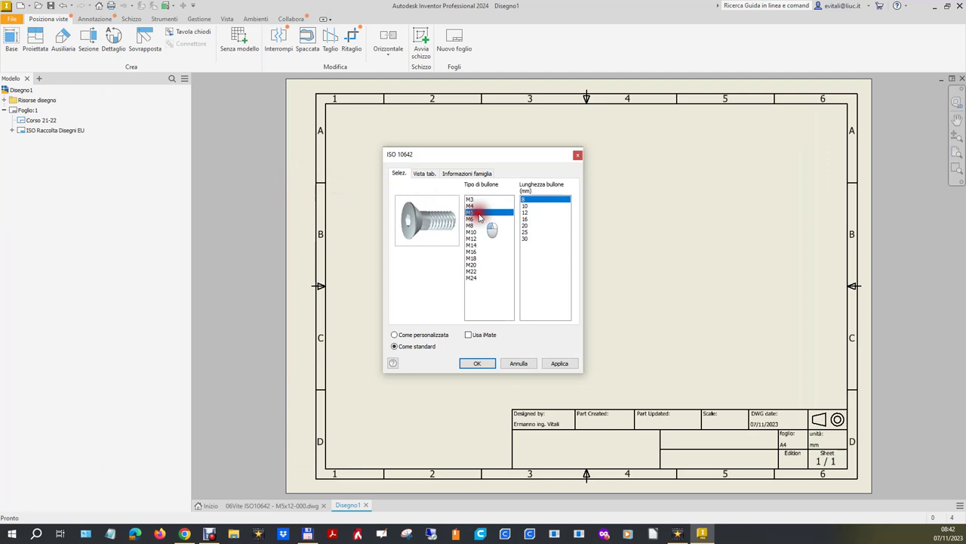
click(532, 212)
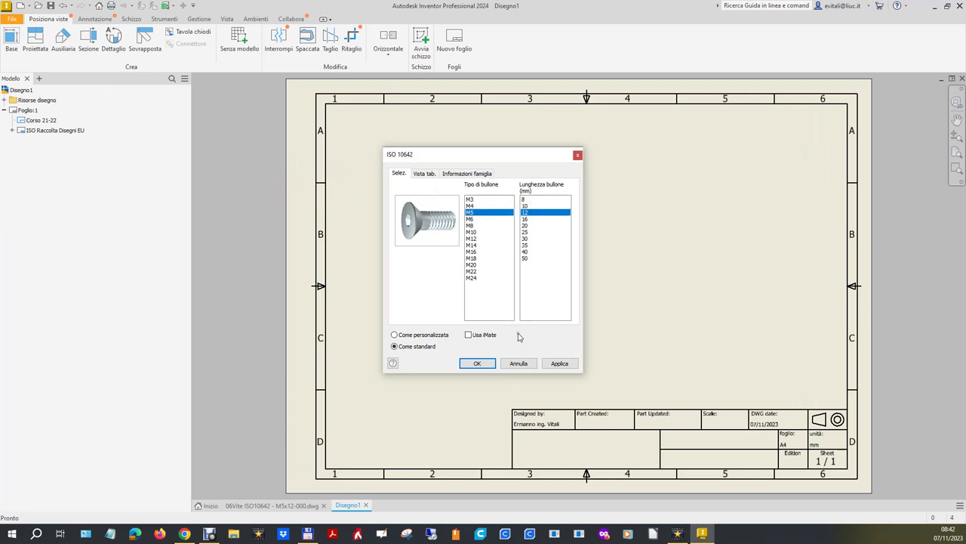
click(561, 363)
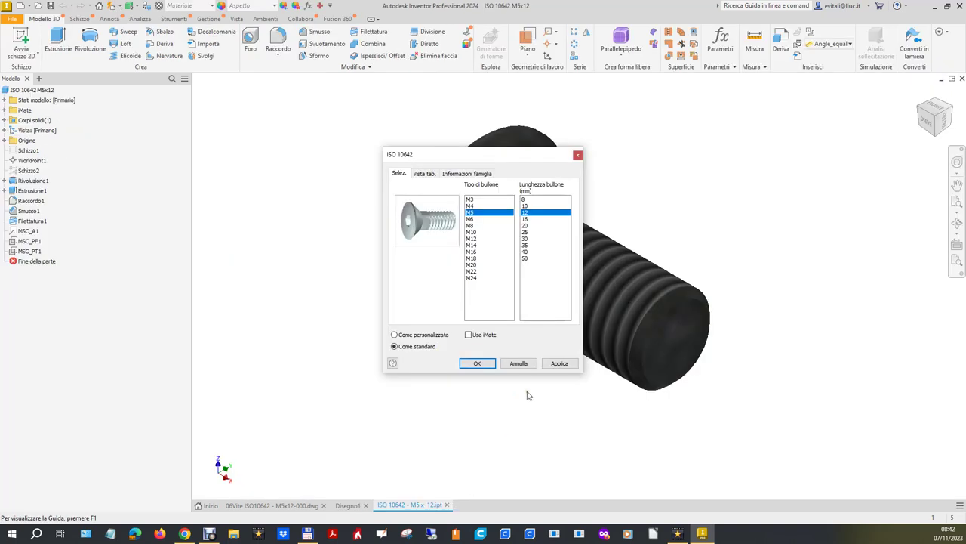
click(518, 363)
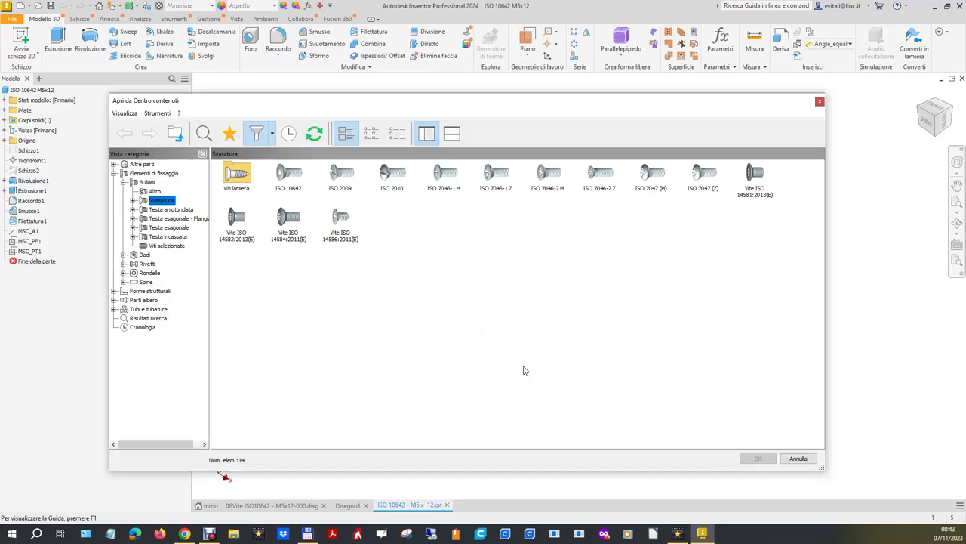
click(789, 462)
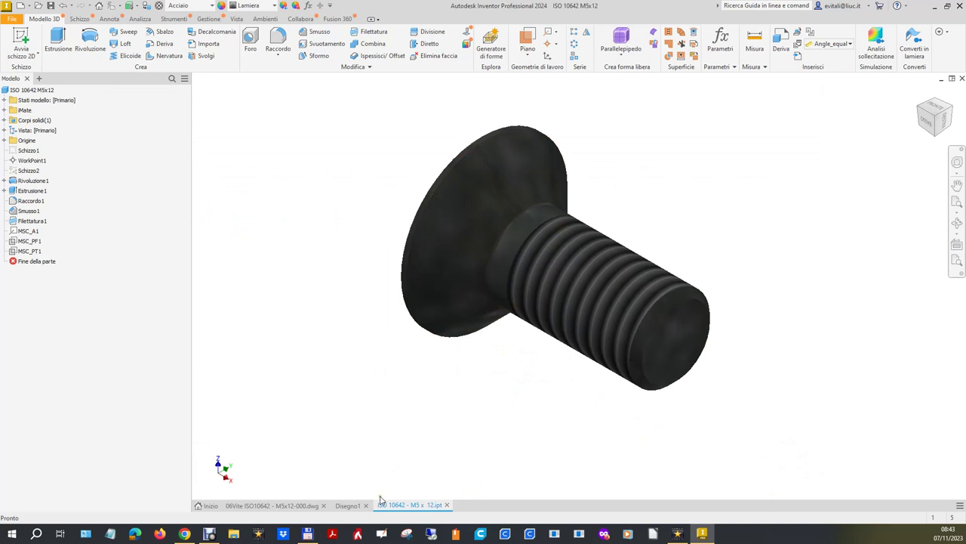
click(297, 506)
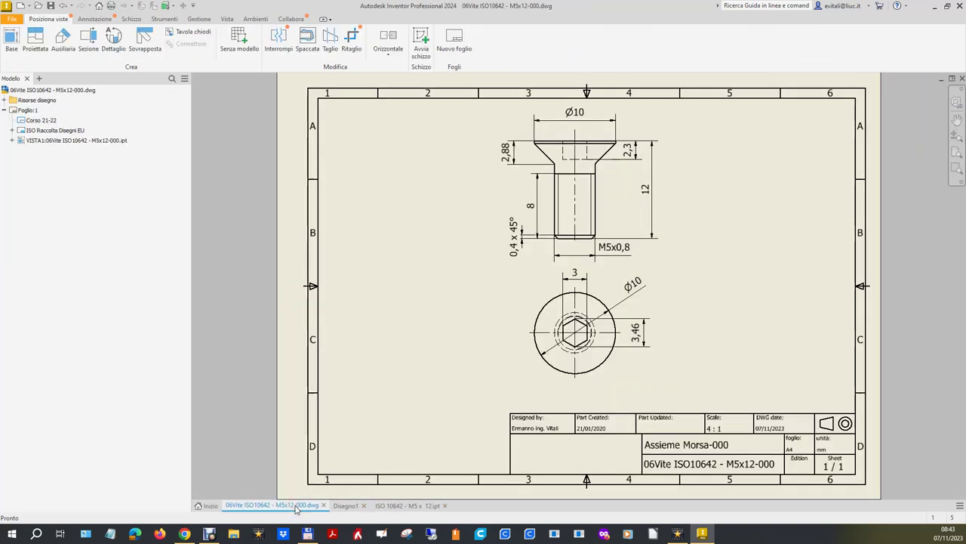
click(346, 506)
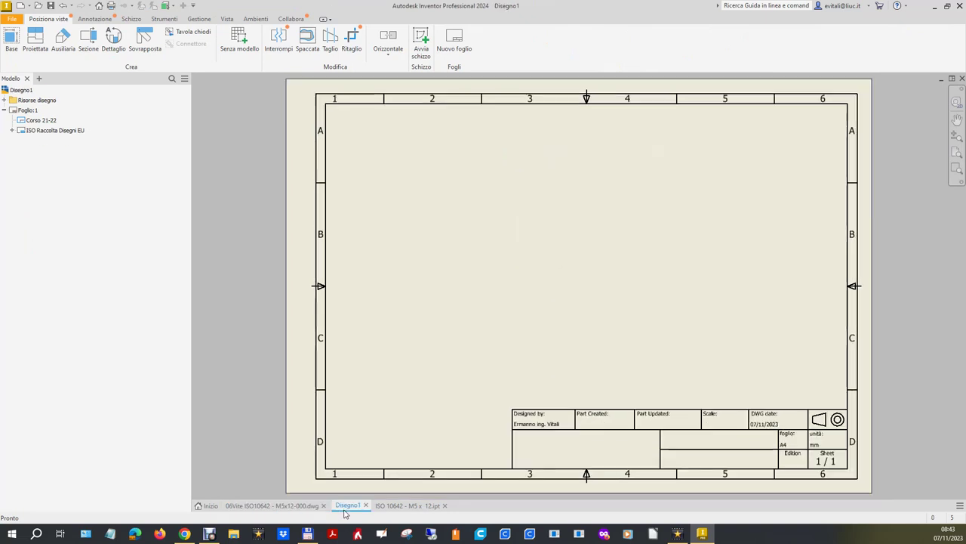
click(406, 506)
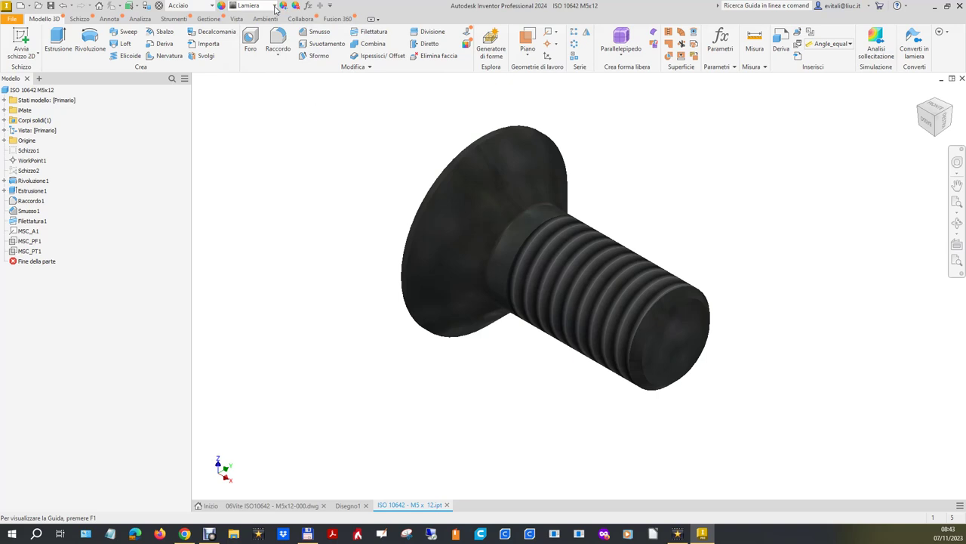
Try giving the screw the Acero naturale appearance, then dismiss the read-only warning.
click(274, 6)
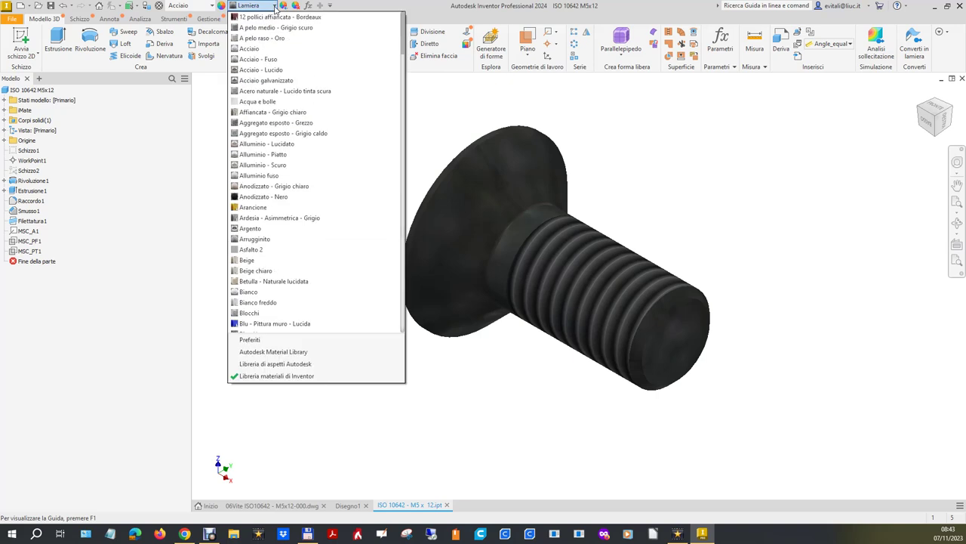
click(265, 91)
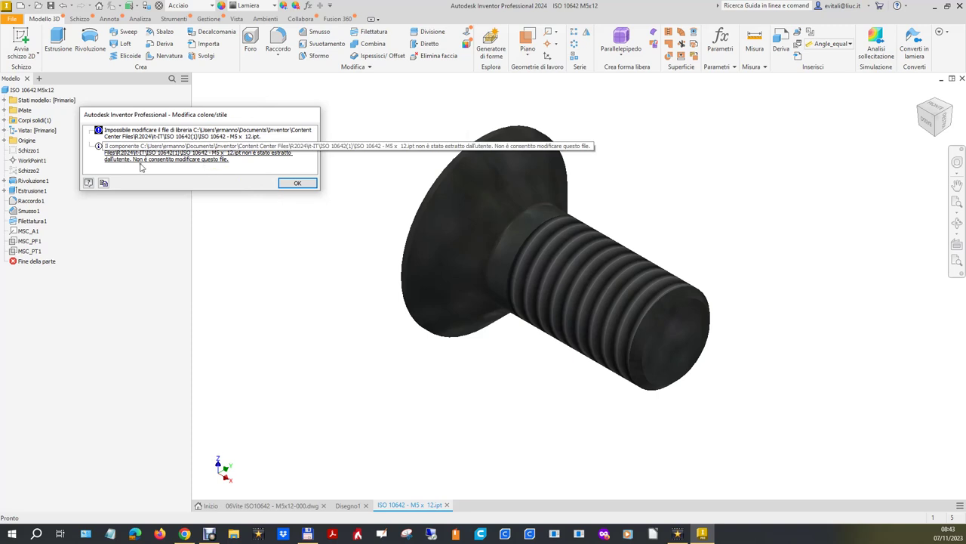
click(299, 185)
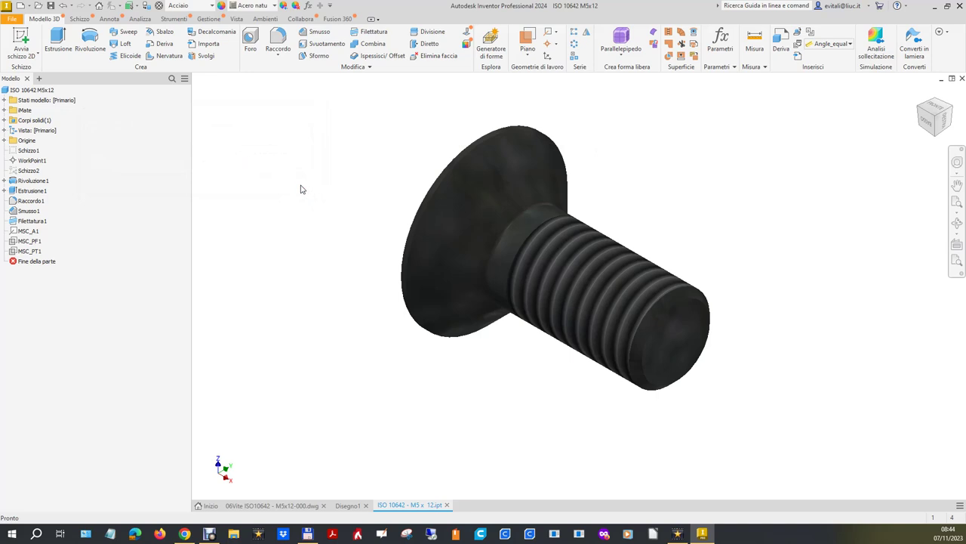
click(13, 18)
mouse_move(36, 127)
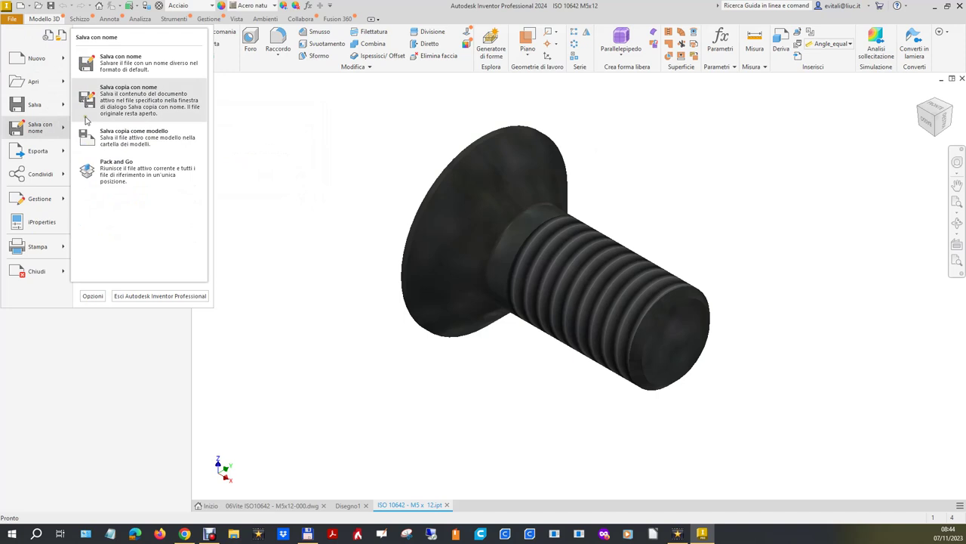
click(119, 67)
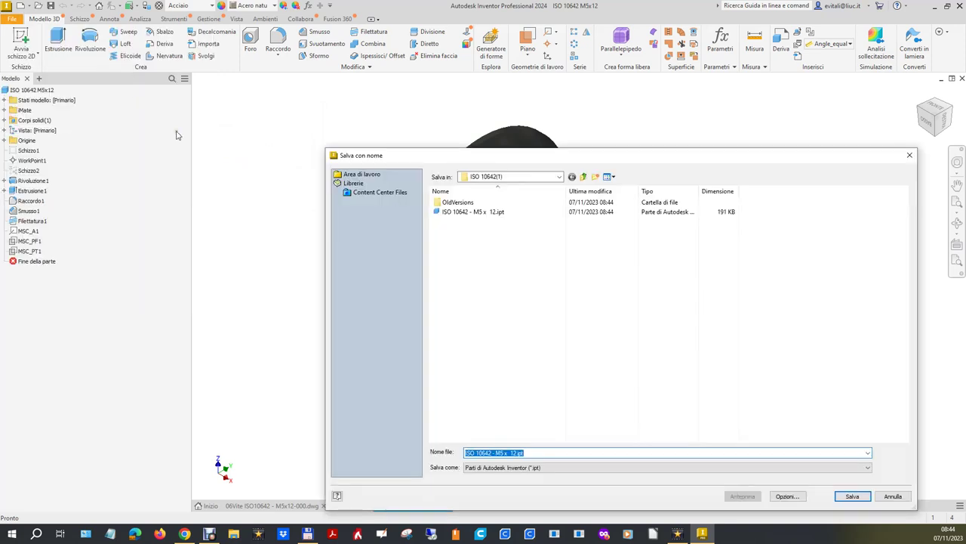
click(560, 176)
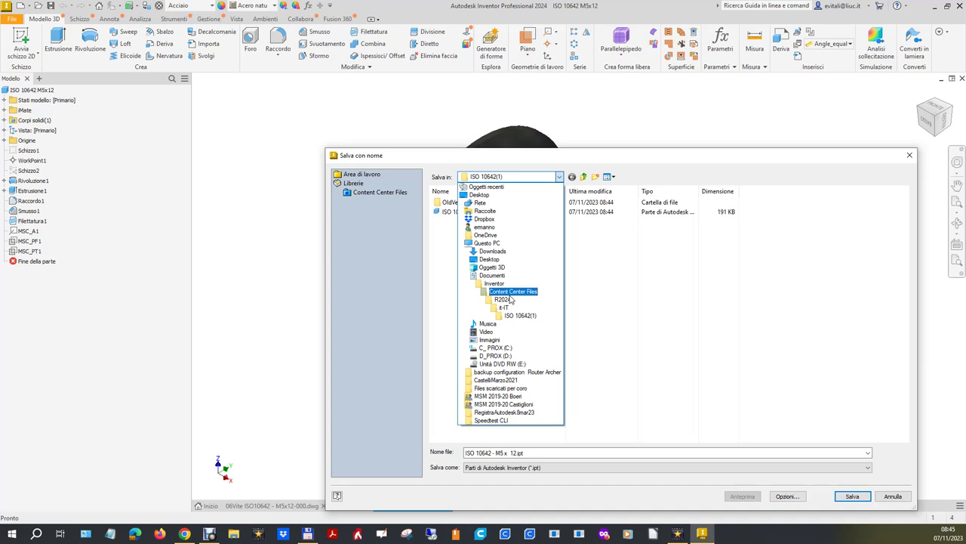
click(889, 500)
click(888, 500)
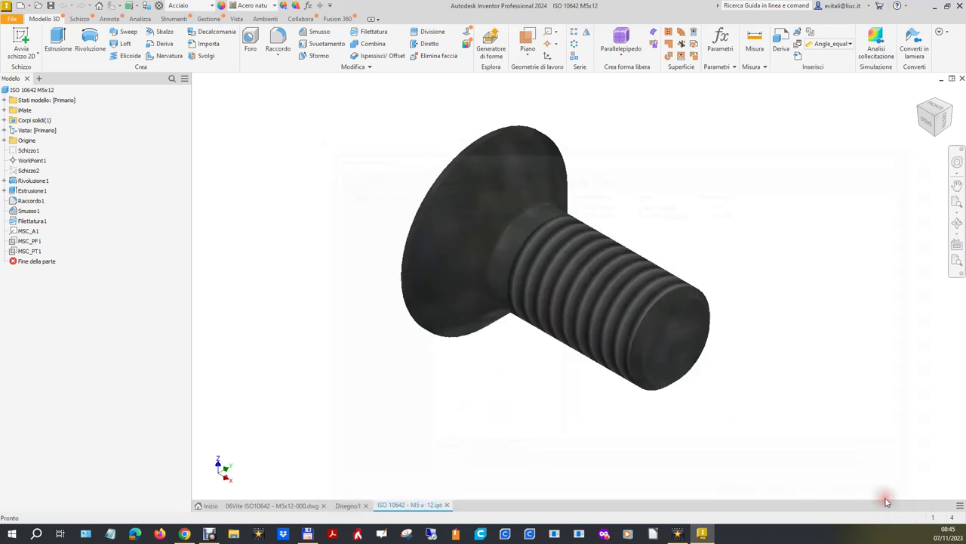
Save a copy of the screw as 06Vite ISO10642 - M5x12-000Filmato.ipt in the project workspace.
click(10, 21)
mouse_move(38, 126)
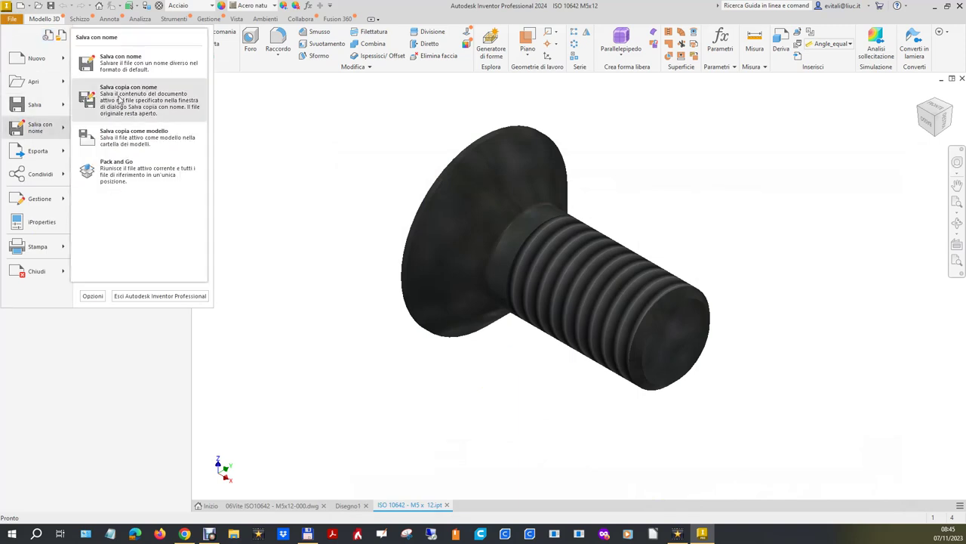
click(119, 99)
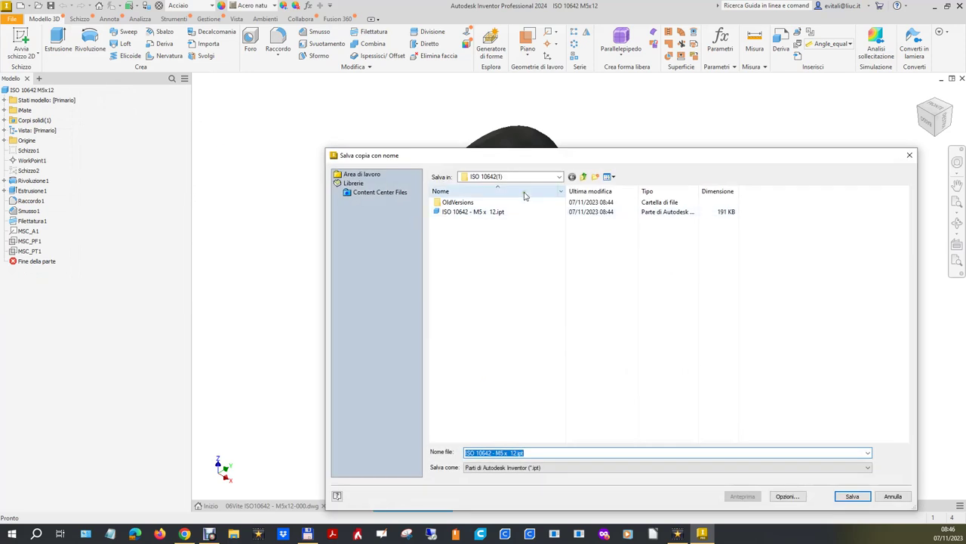
click(365, 175)
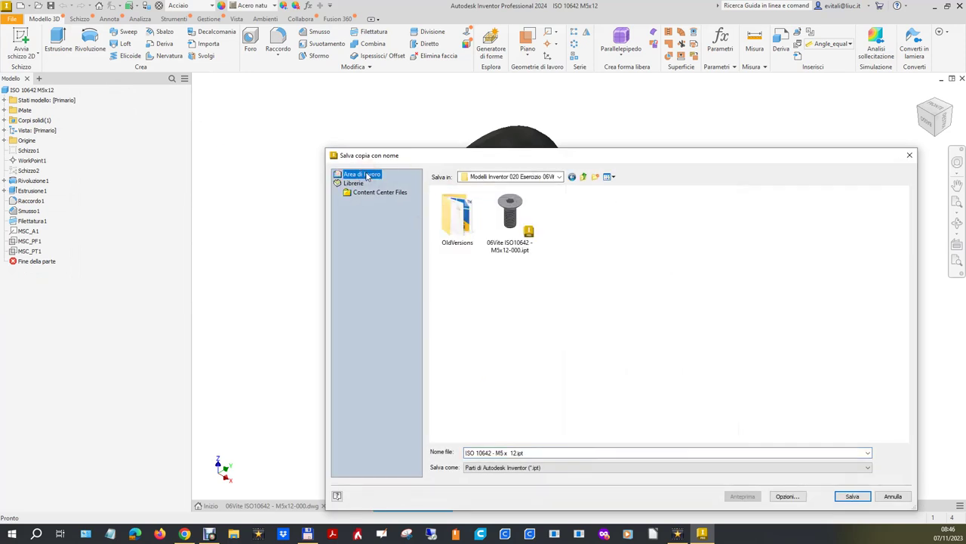
mouse_move(509, 216)
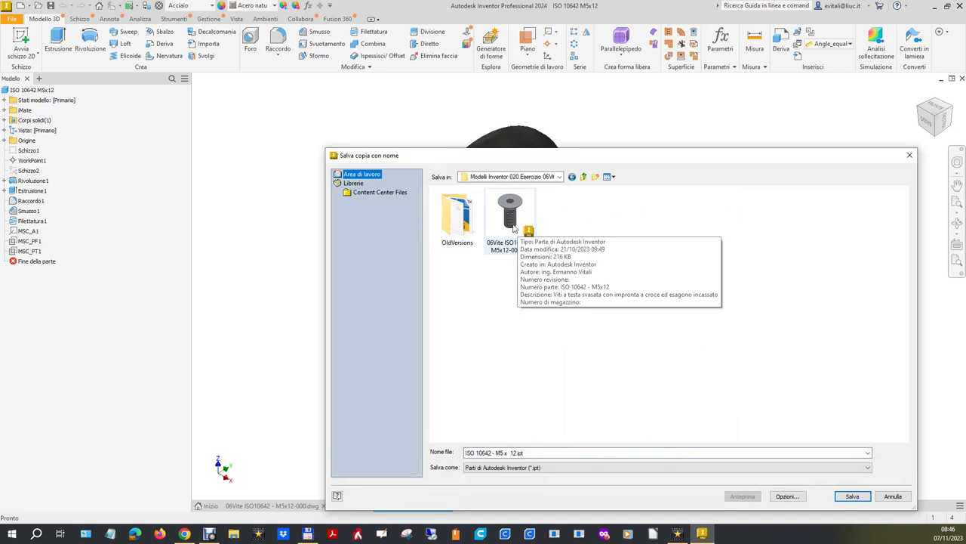
click(513, 227)
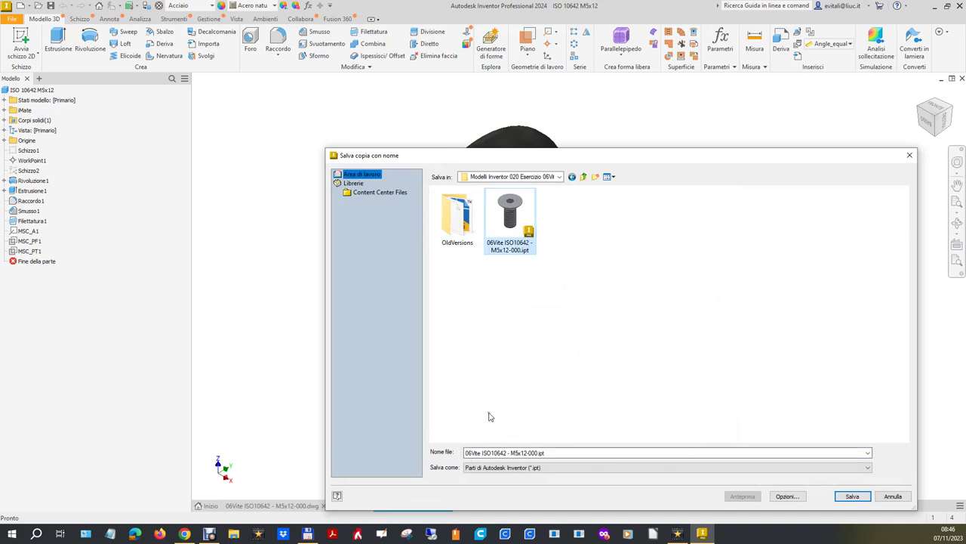
click(538, 452)
click(538, 452)
text(Filmat)
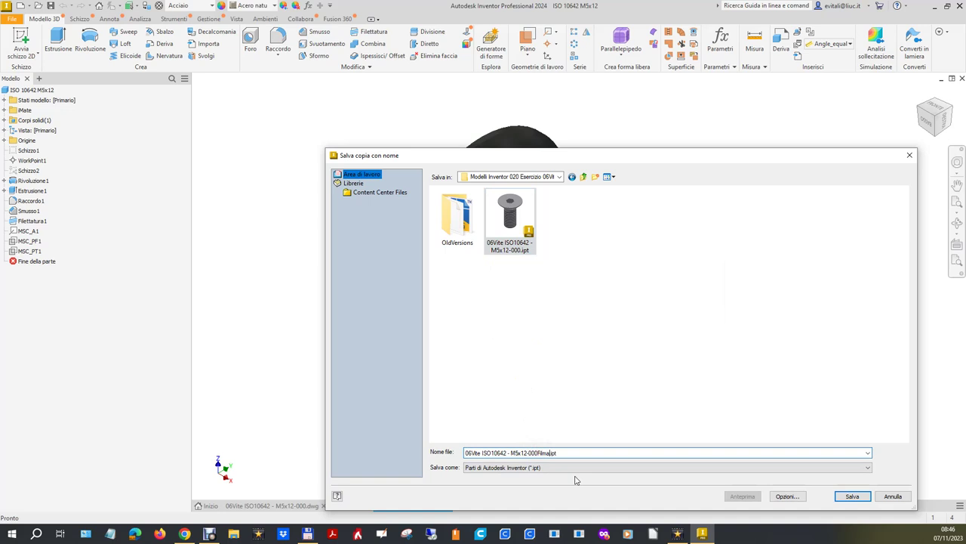
text(o)
click(858, 499)
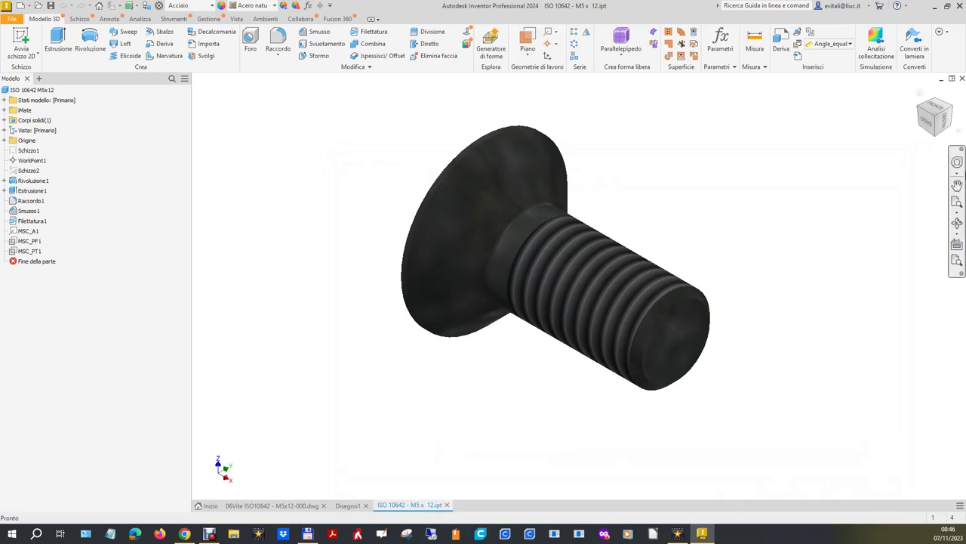
Try setting the isometric view as Home, dismiss the library error, and close the part.
click(919, 108)
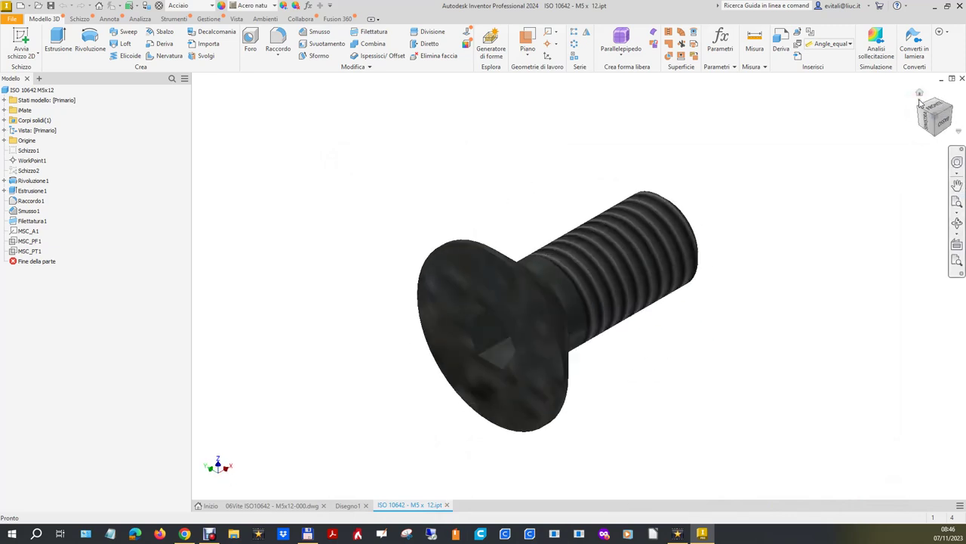
click(920, 97)
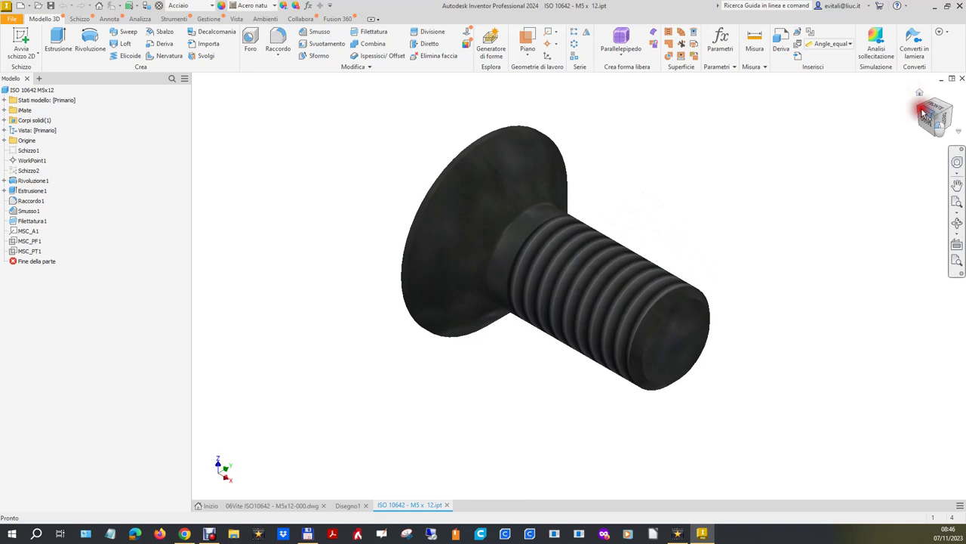
click(922, 114)
click(919, 94)
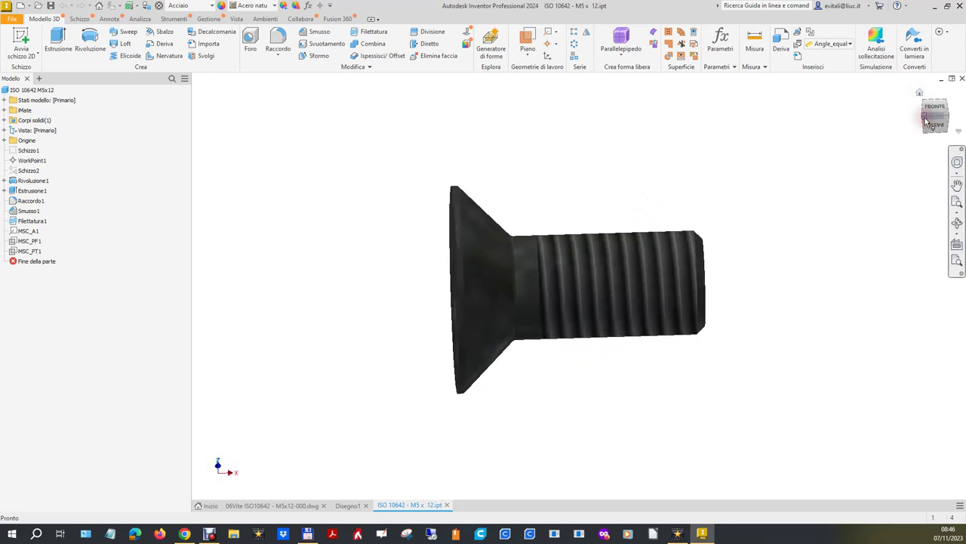
right_click(920, 96)
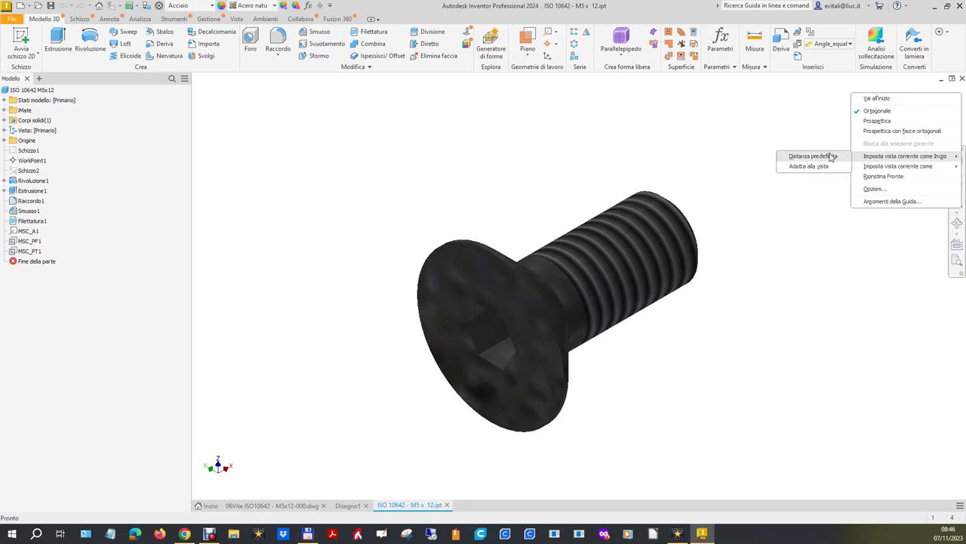
click(823, 168)
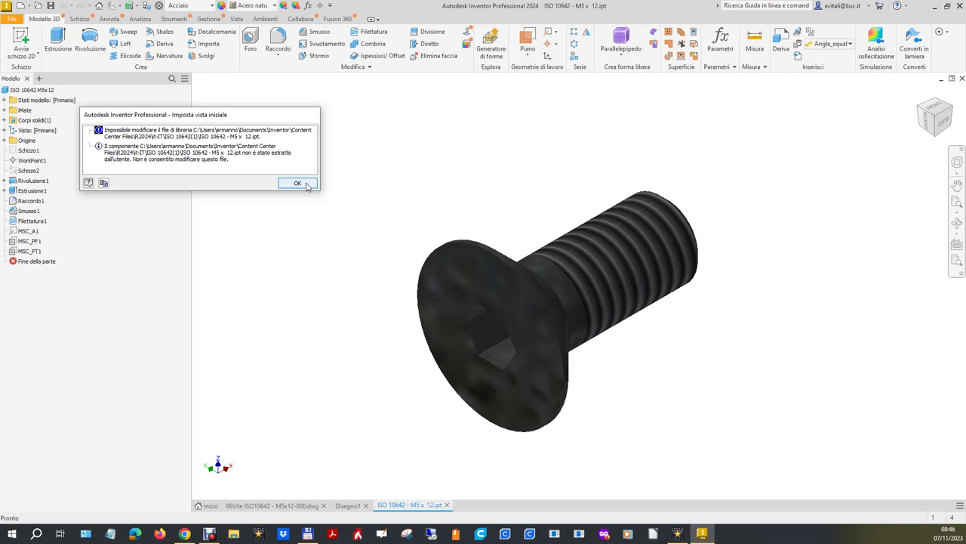
click(297, 183)
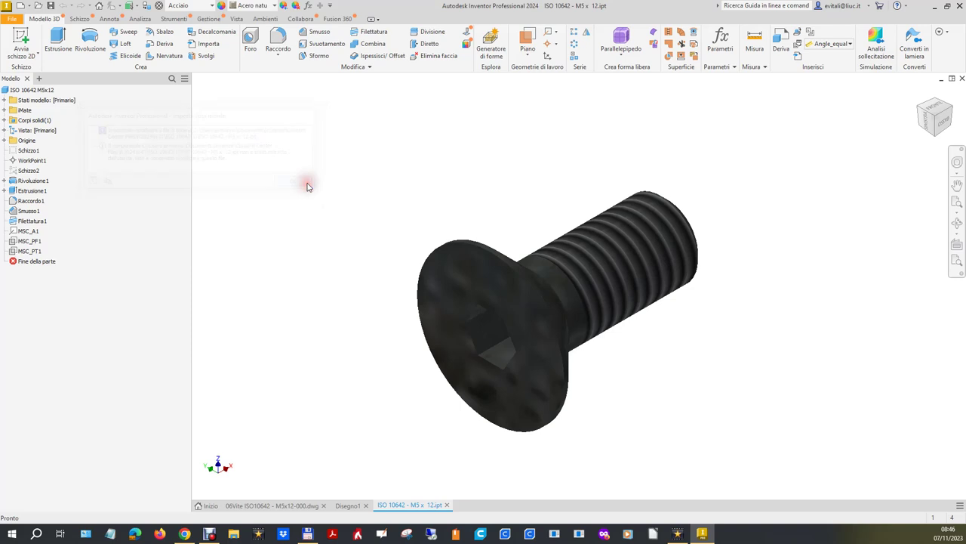
click(447, 505)
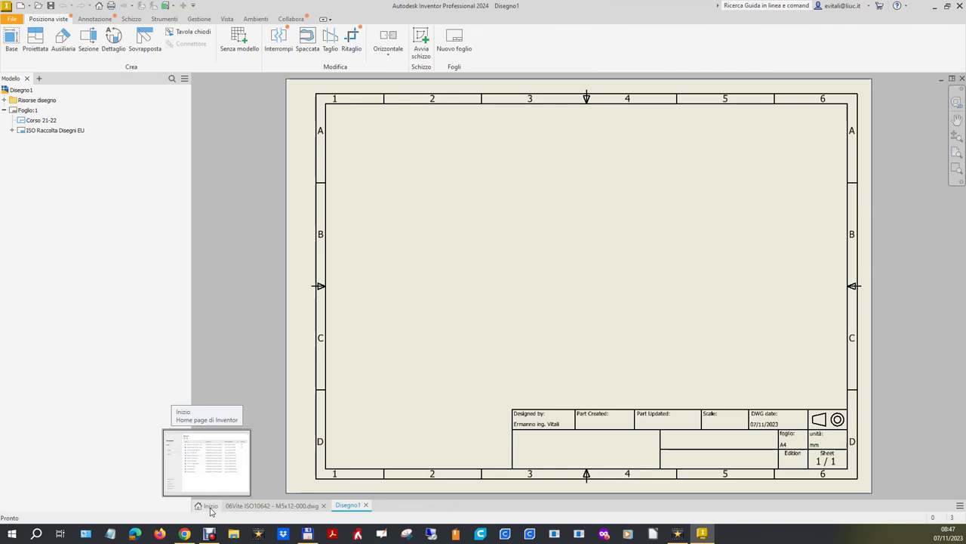
Check the Filmato copy in the Open dialog from the Home page, then cancel.
click(210, 509)
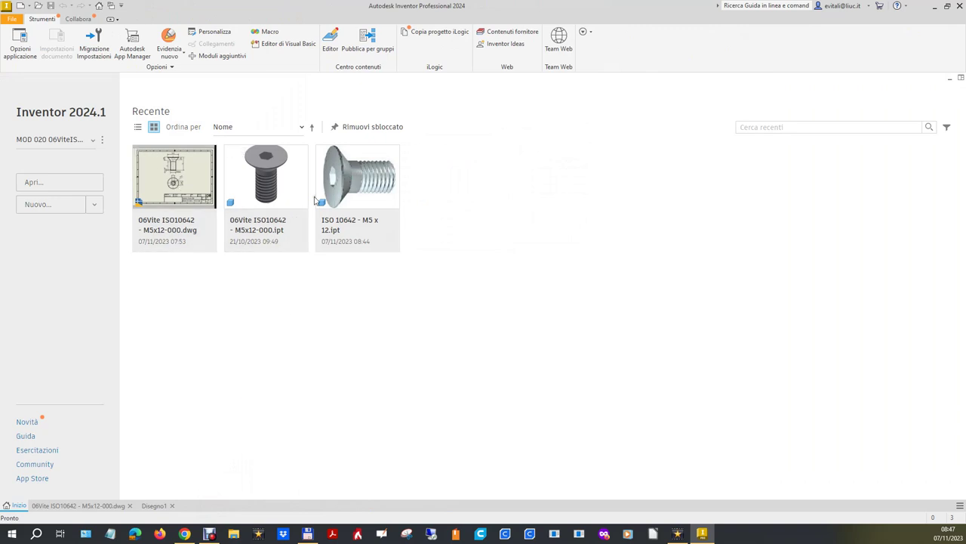
mouse_move(357, 195)
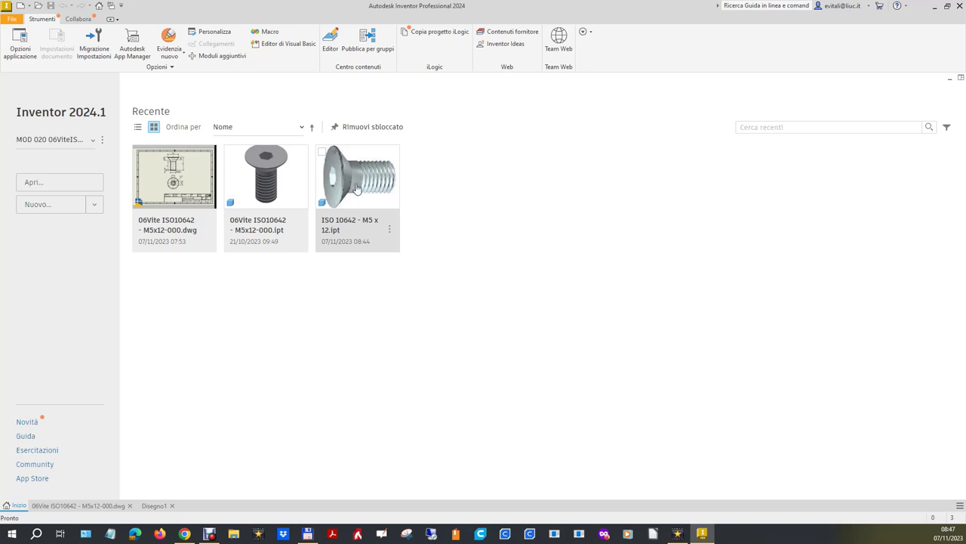
click(42, 184)
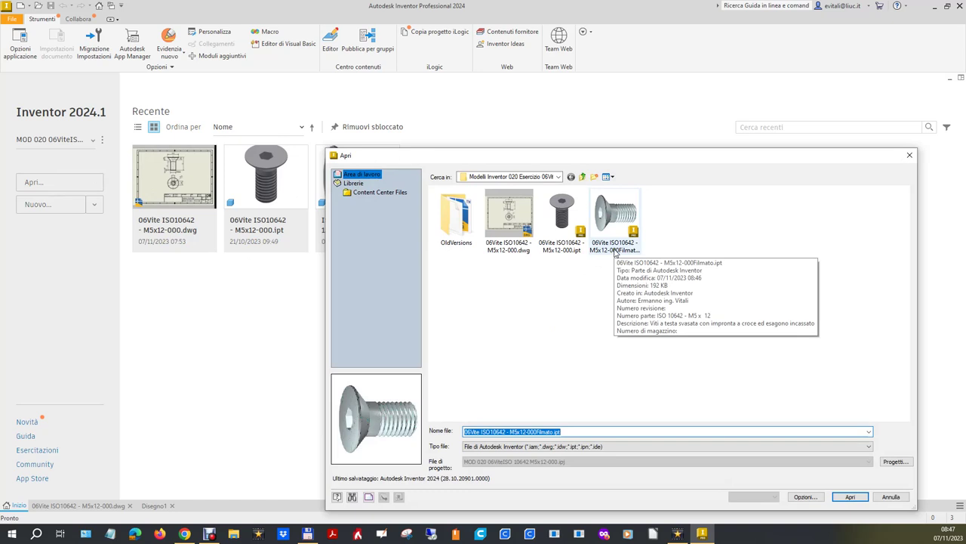
click(615, 253)
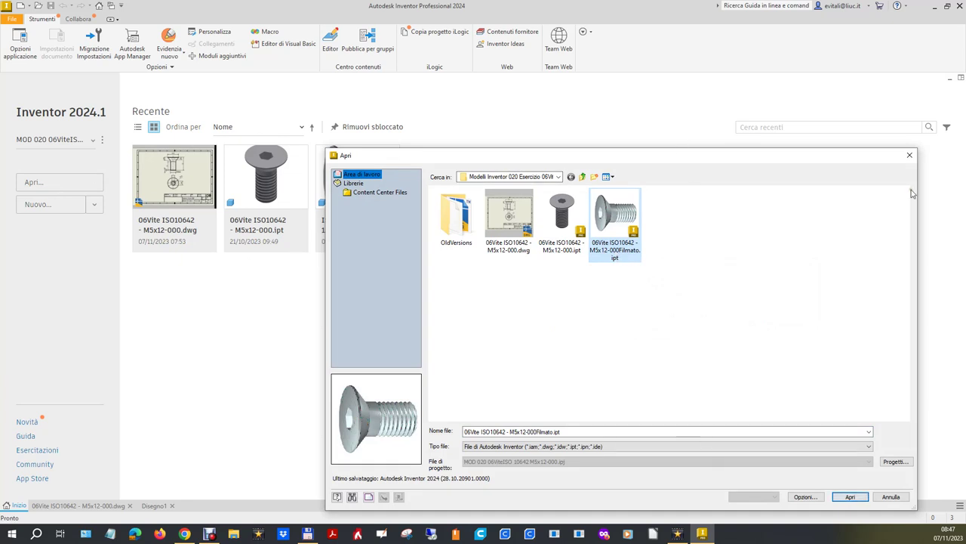
click(910, 156)
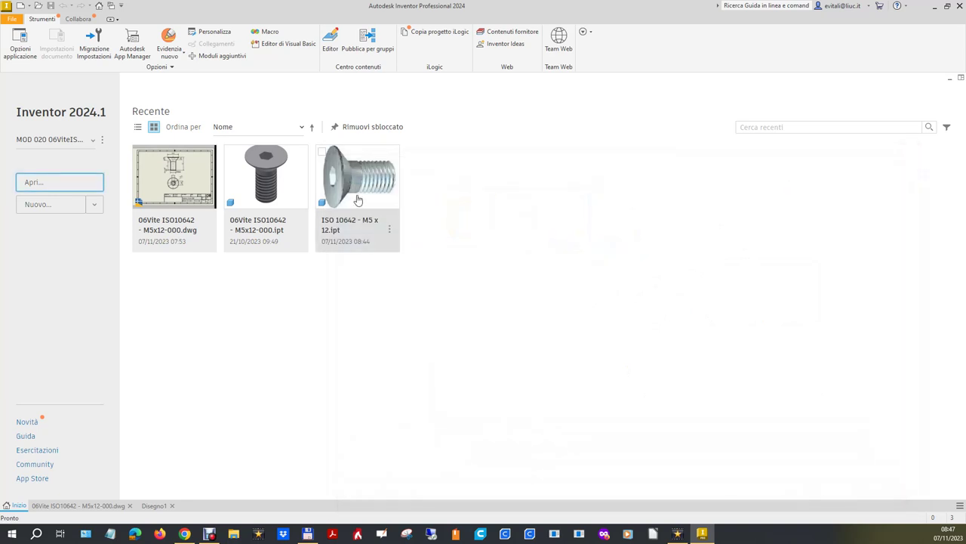
View ISO 10642 - M5 x 12.ipt's folder in Explorer, then remove it from Recent.
click(390, 235)
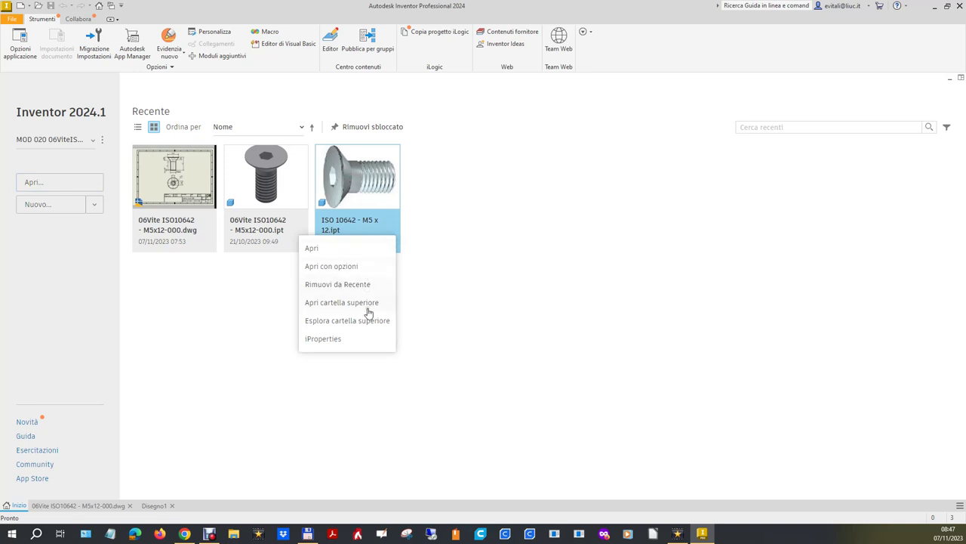
click(367, 321)
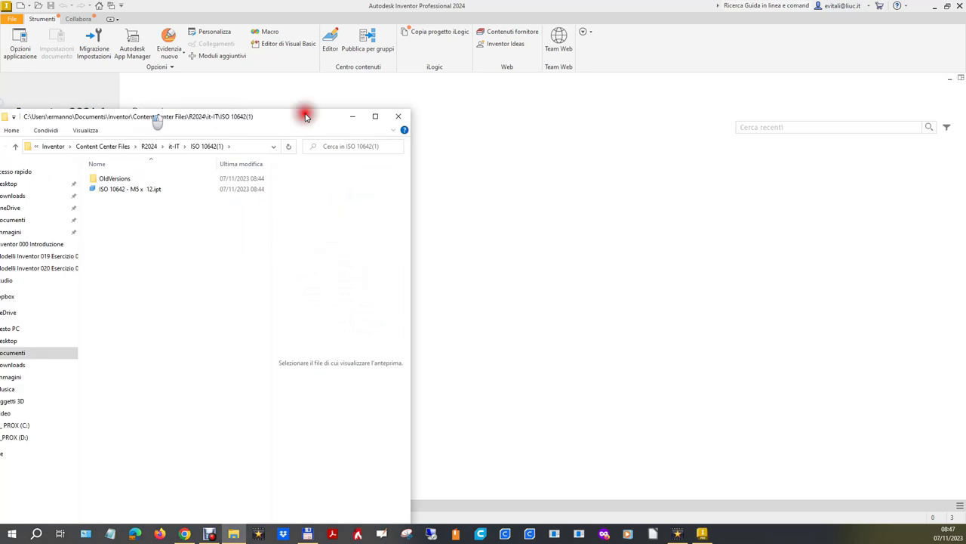
drag(307, 112, 710, 49)
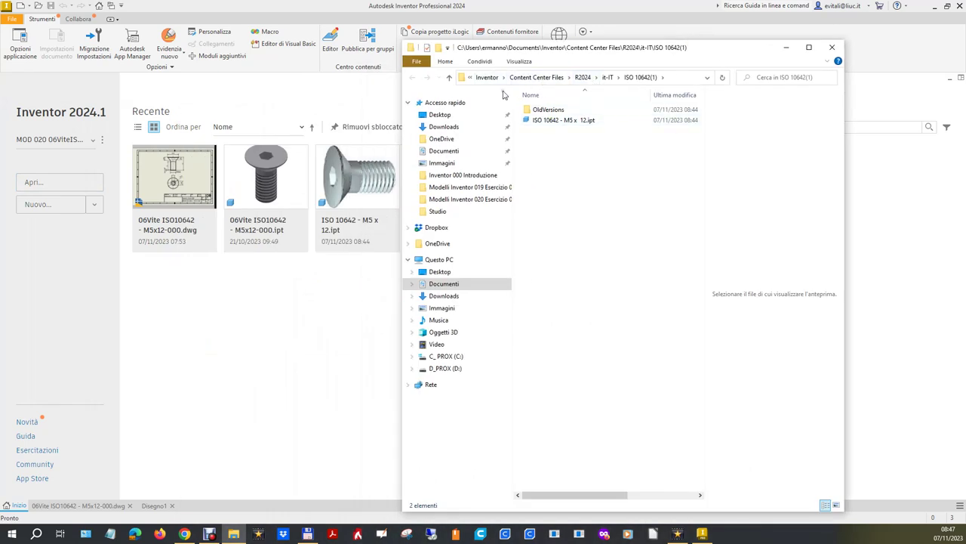
click(834, 49)
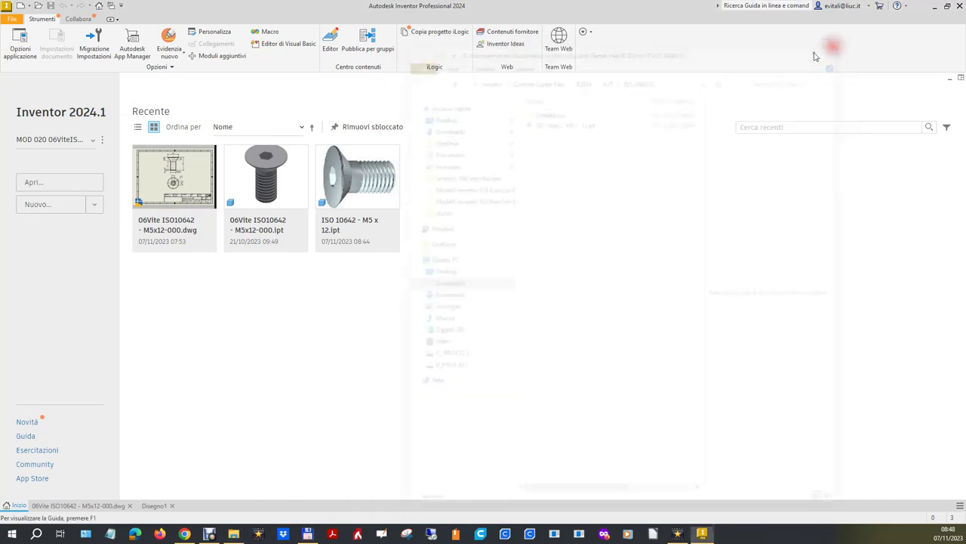
right_click(361, 177)
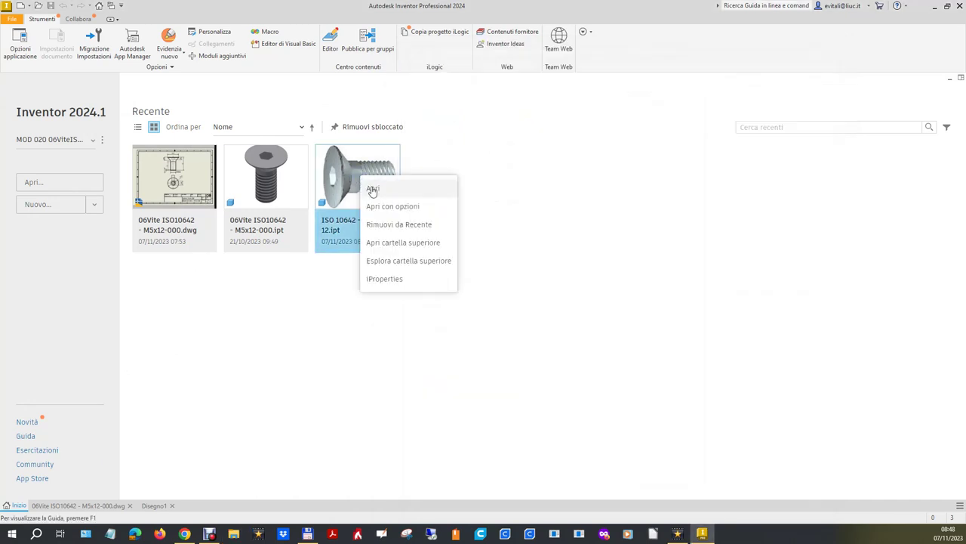
click(385, 223)
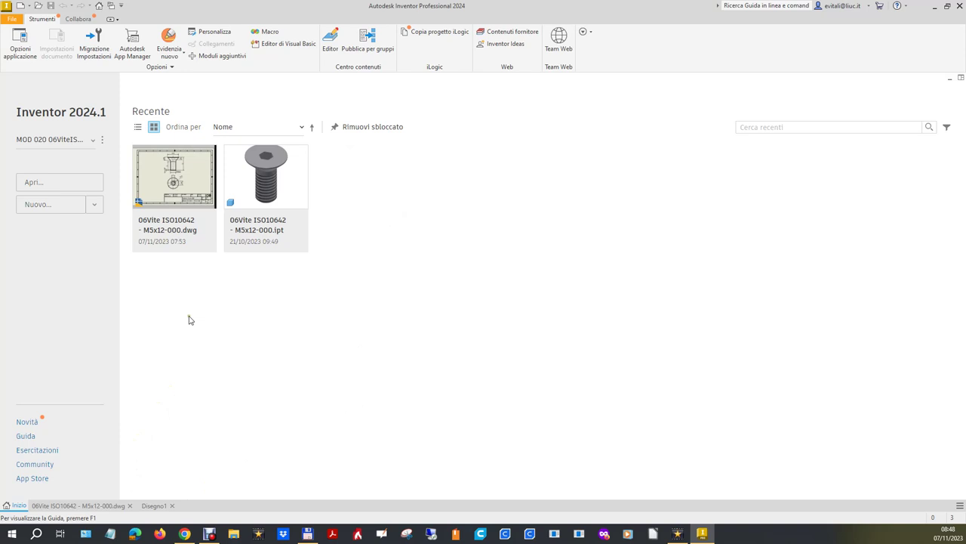
Open 06Vite ISO10642 - M5x12-000Filmato.ipt from the Open dialog.
click(33, 193)
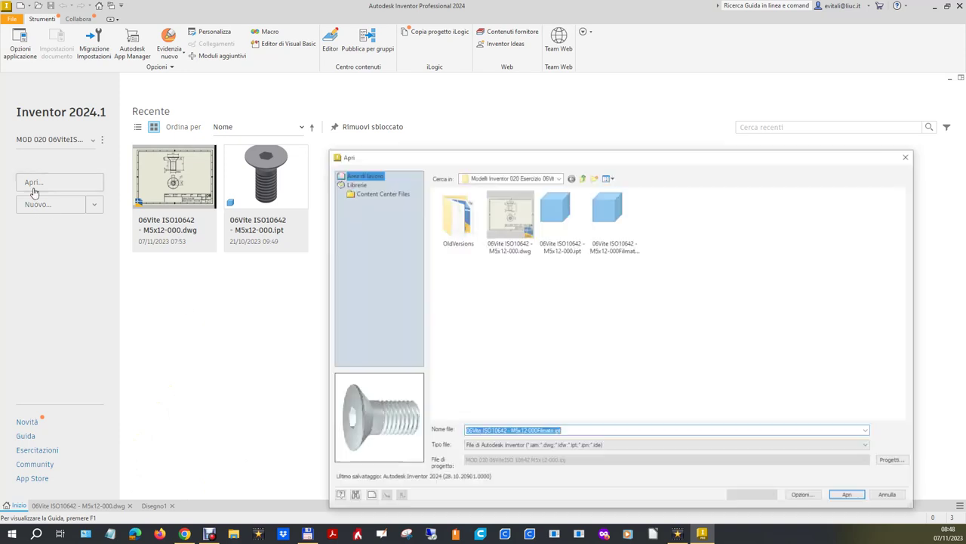
double_click(617, 224)
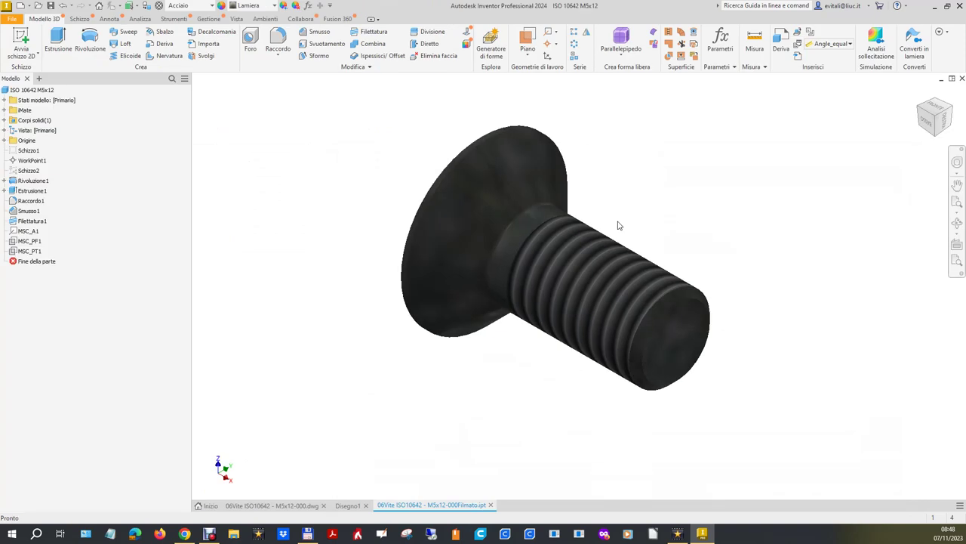
mouse_move(934, 115)
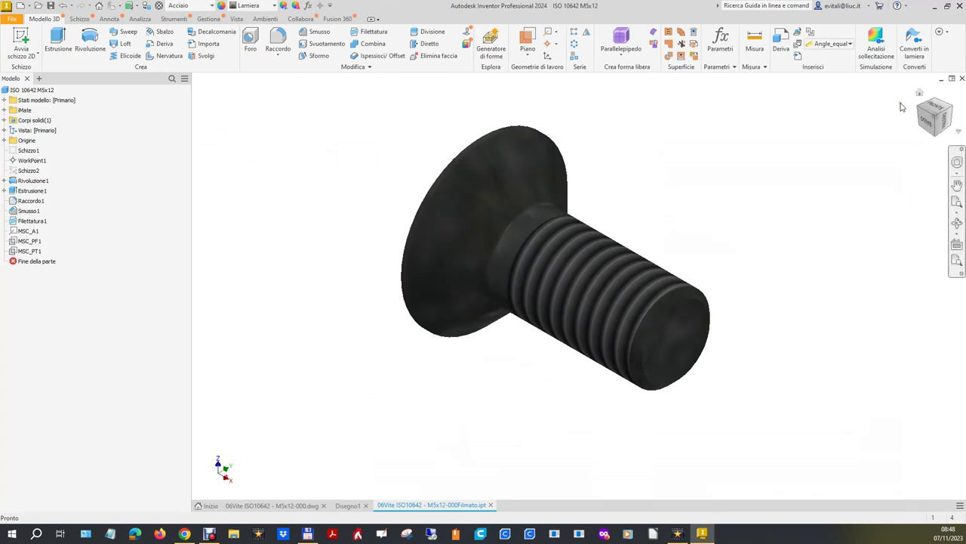
Return the screw to its home view, then save the current head-facing orientation as the new Home view.
click(921, 104)
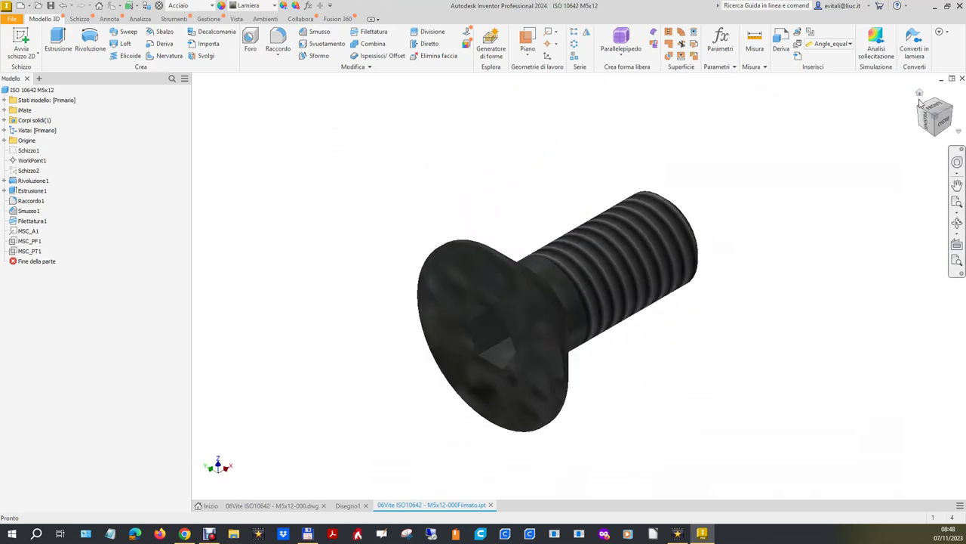
right_click(920, 98)
mouse_move(904, 157)
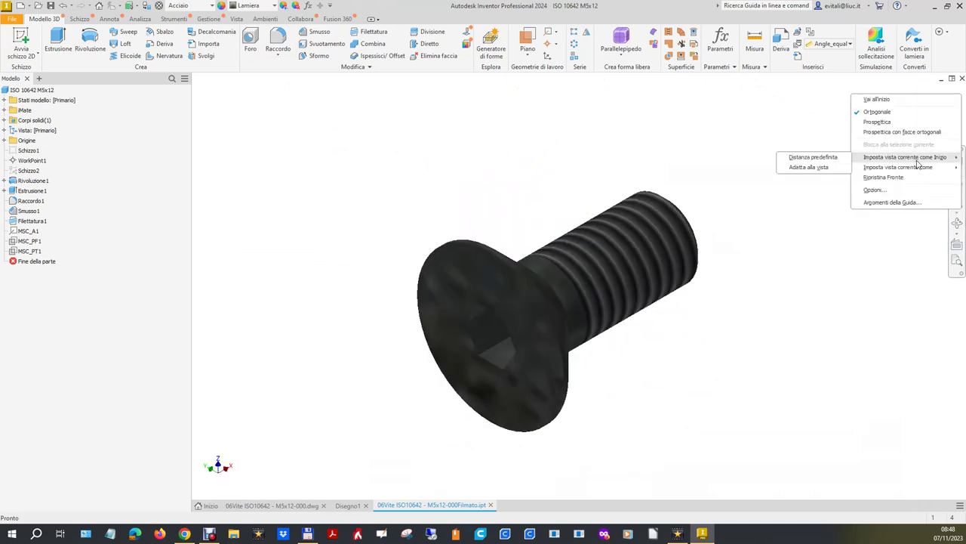
click(816, 166)
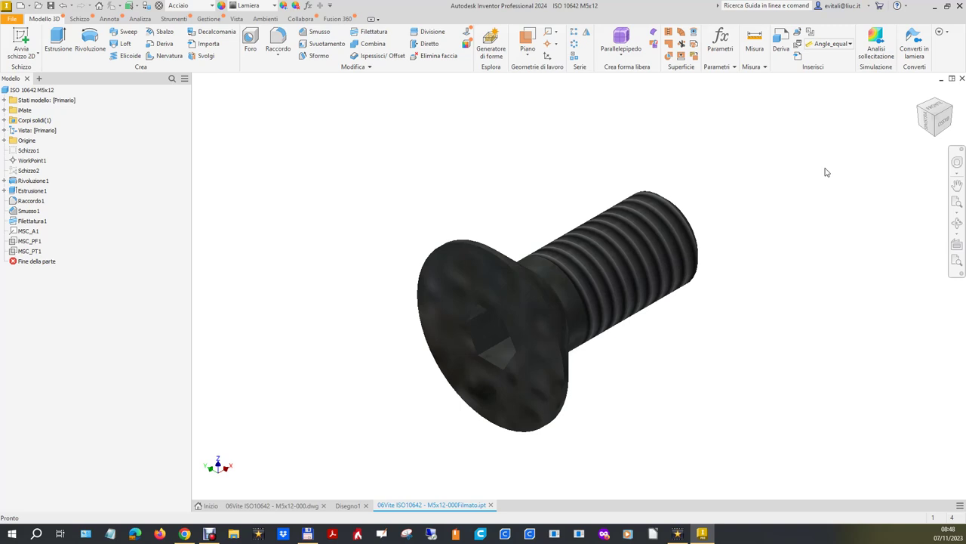
Apply the Liscia - Avorio appearance to the screw and return to the Inizio home page.
click(275, 6)
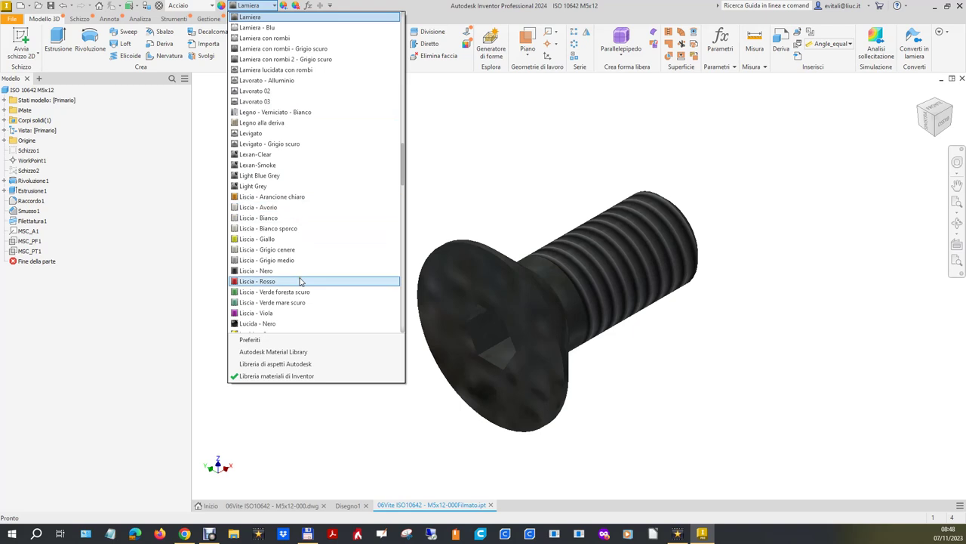
scroll(302, 278, down, 3)
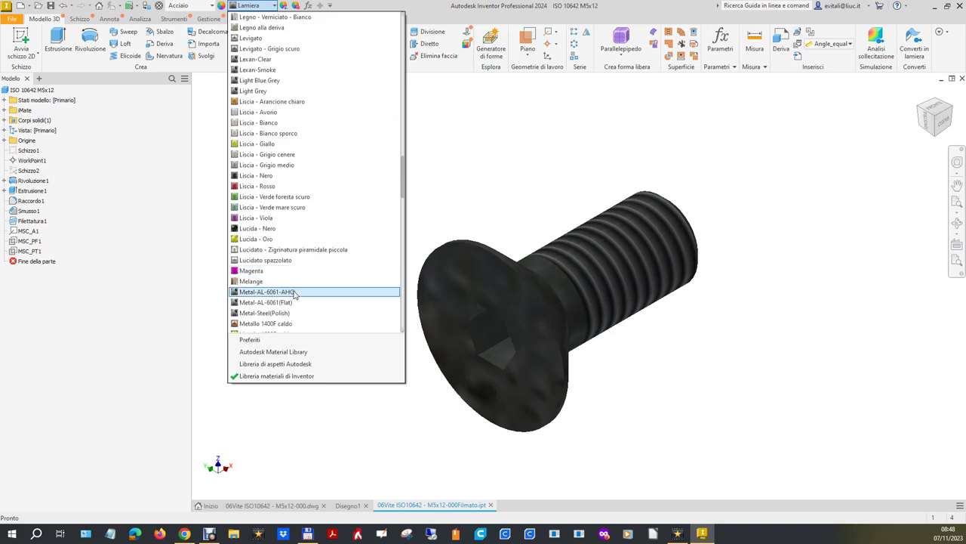
scroll(294, 294, down, 3)
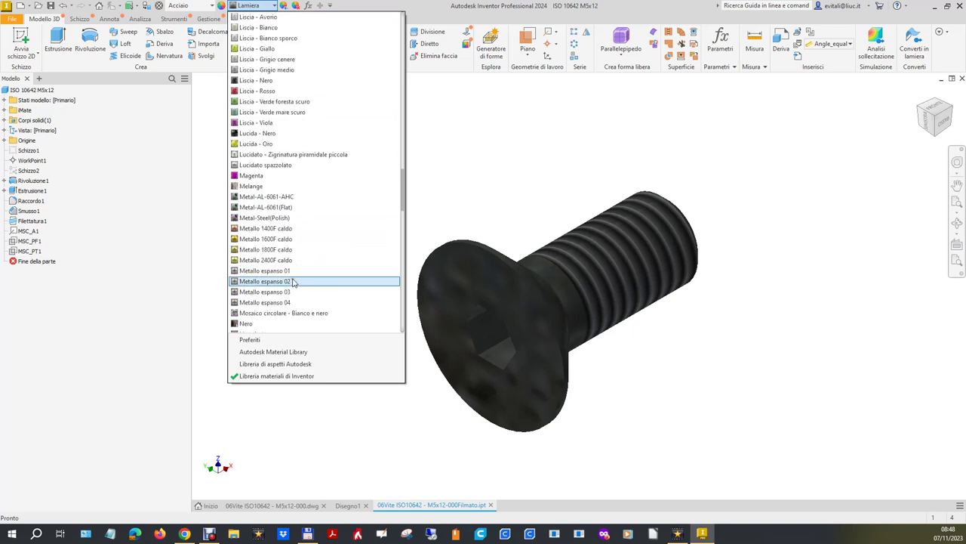
scroll(295, 281, up, 3)
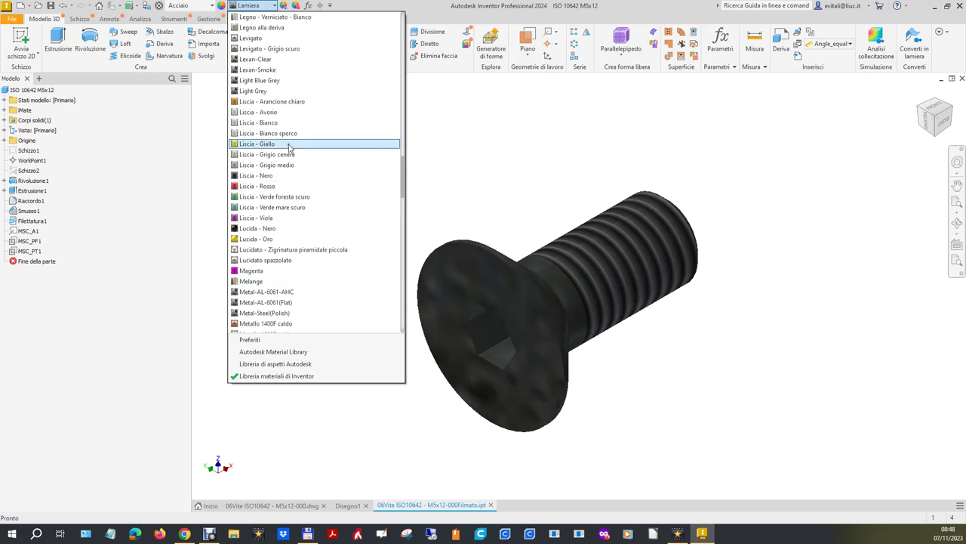
click(268, 112)
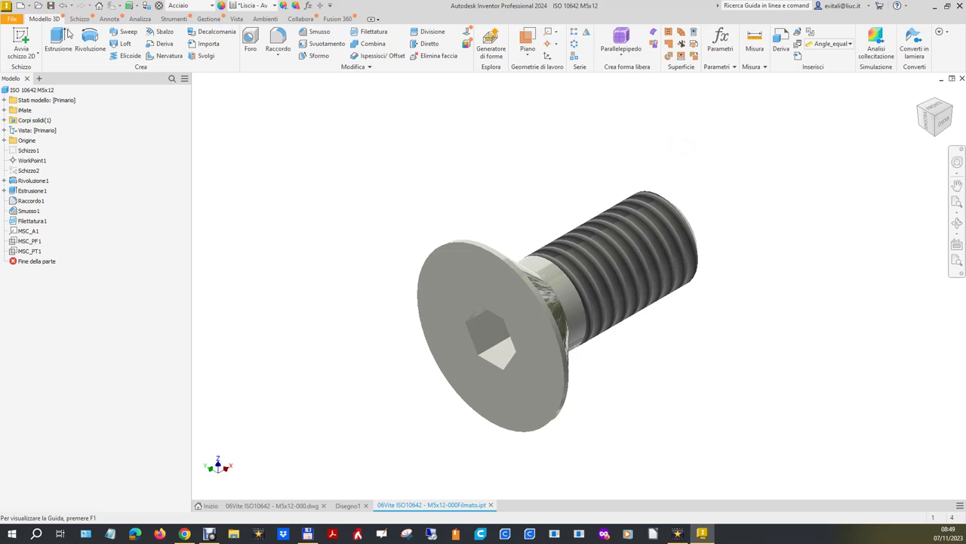
click(205, 505)
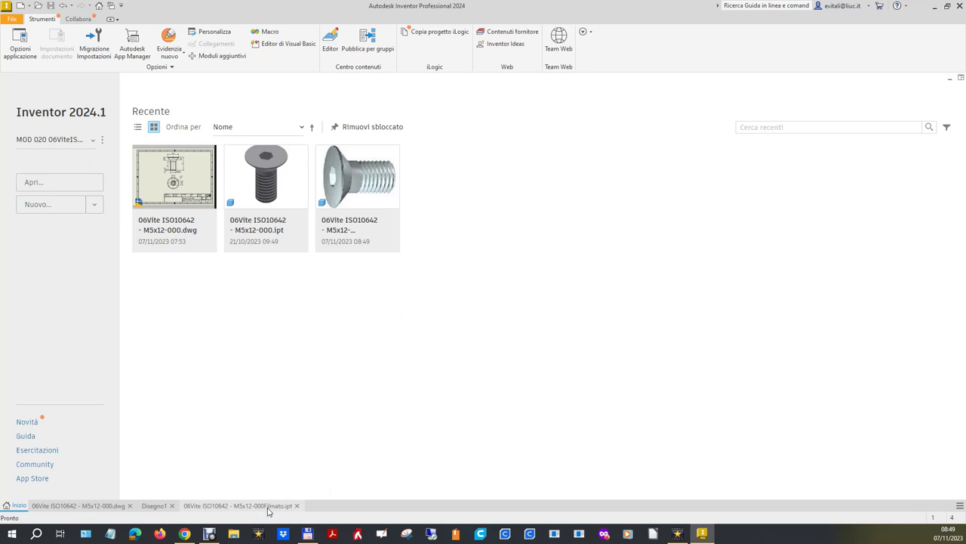
Tile the windows vertically with Affianca verticalmente and dock Disegno1 under the reference drawing.
click(960, 505)
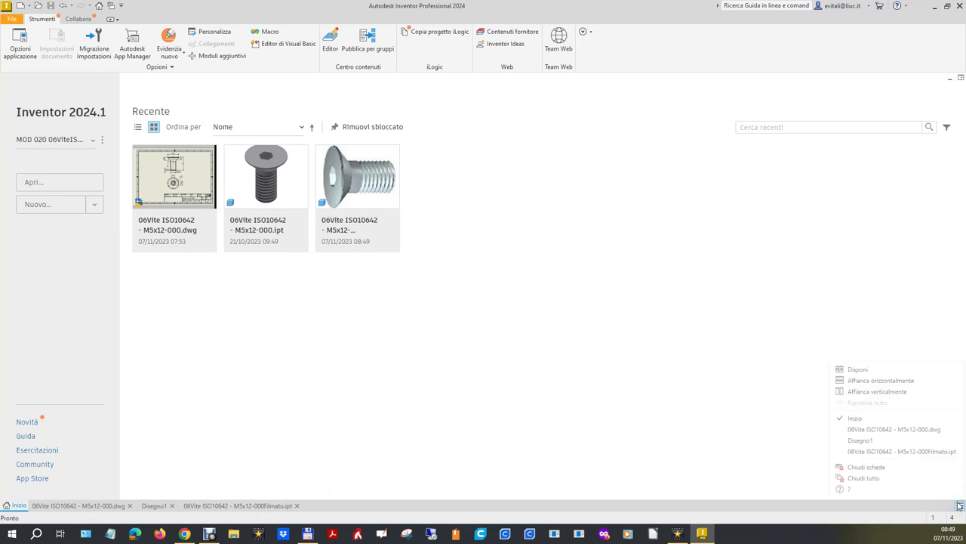
click(914, 393)
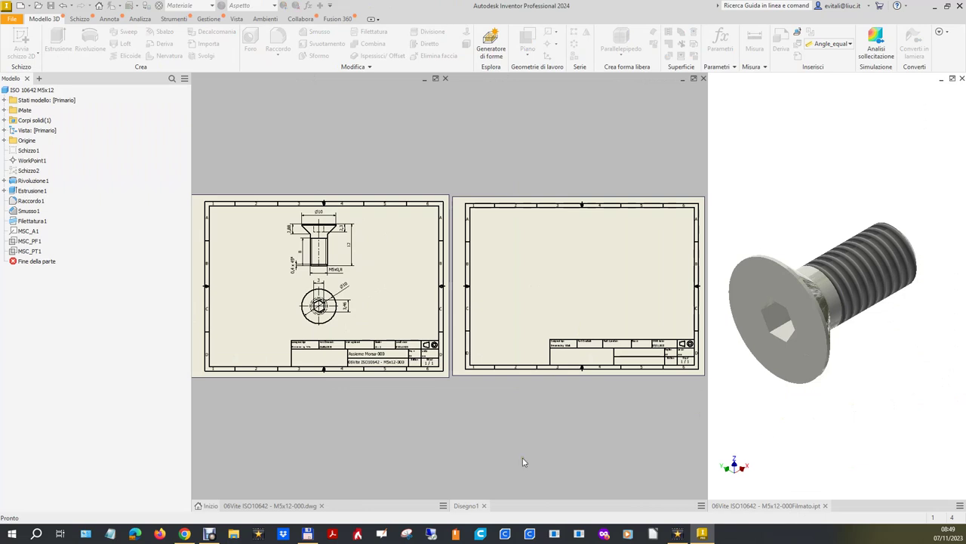
drag(469, 508, 368, 507)
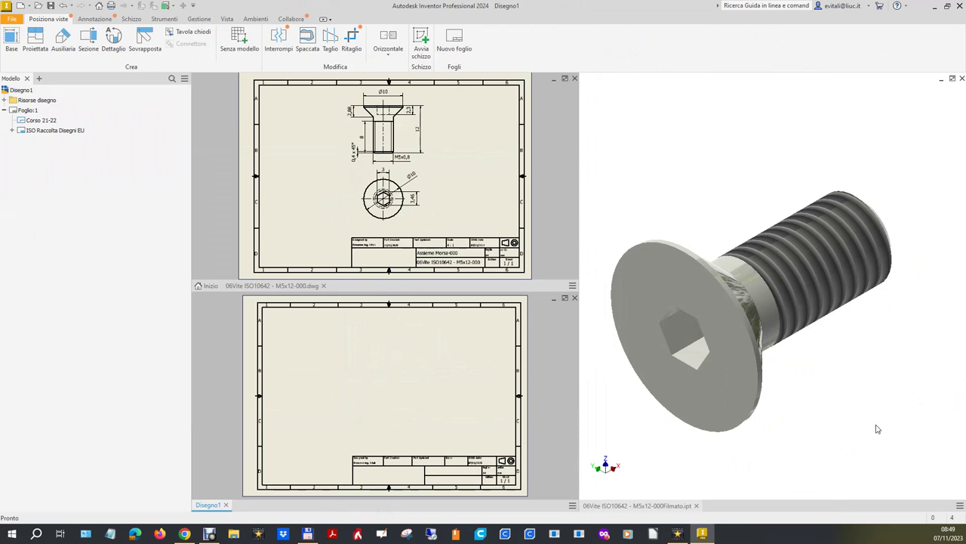
click(878, 427)
click(441, 400)
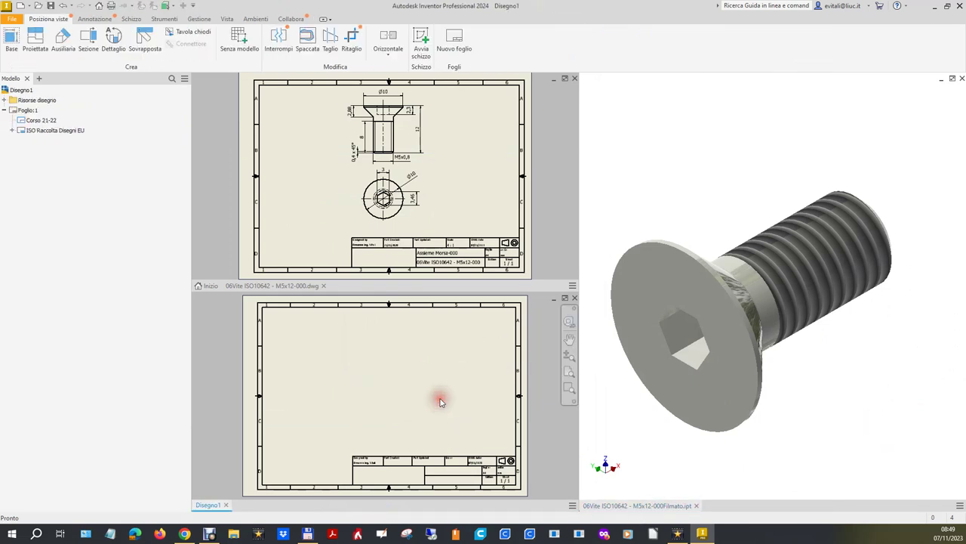
Place a vertical 4:1 base view of the Filmato screw with a projected end view below.
click(12, 41)
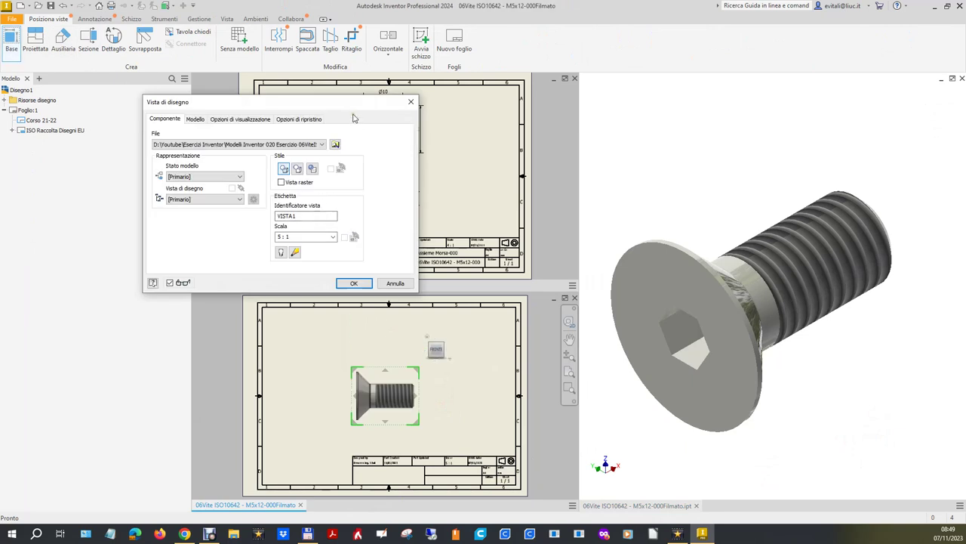
mouse_move(352, 103)
mouse_down()
mouse_move(216, 130)
mouse_move(425, 194)
mouse_move(865, 71)
mouse_move(861, 46)
mouse_up()
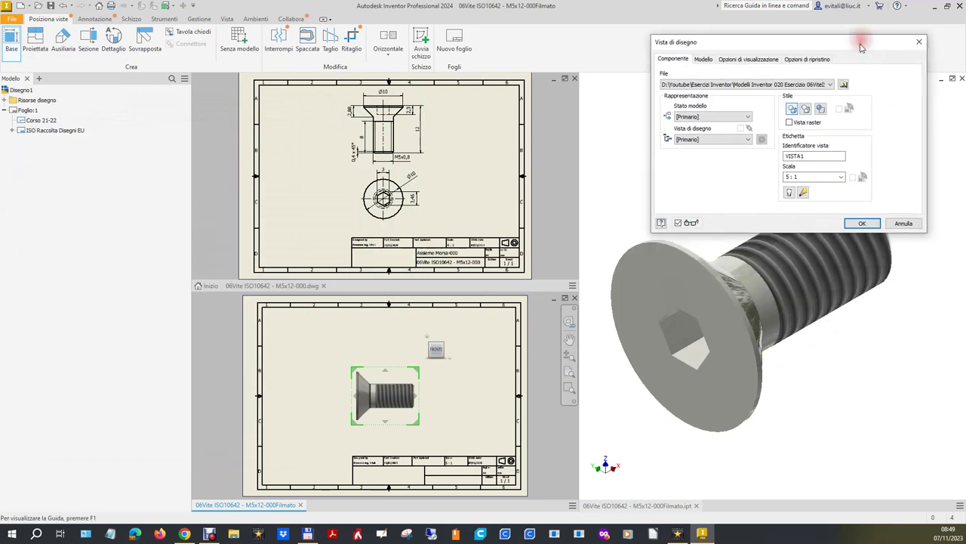
click(452, 345)
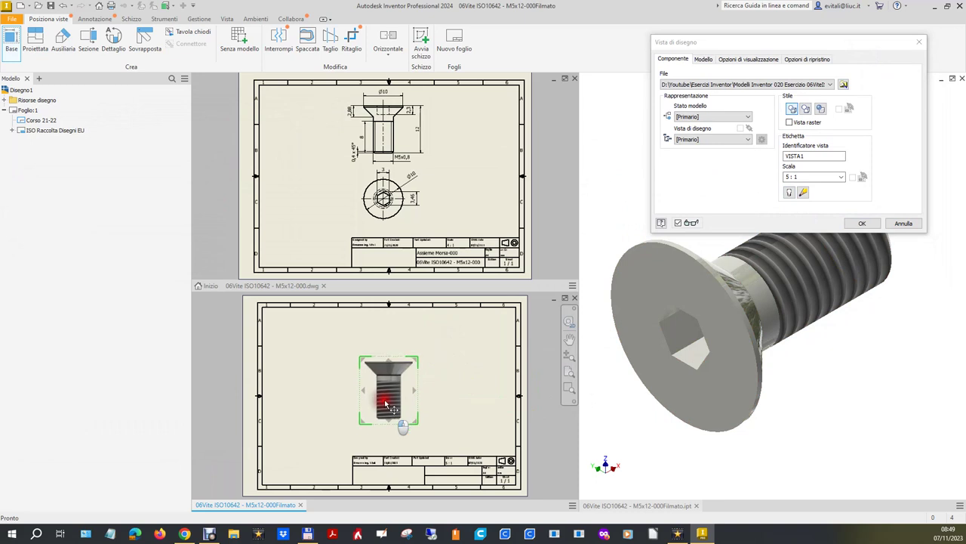
drag(388, 413, 390, 382)
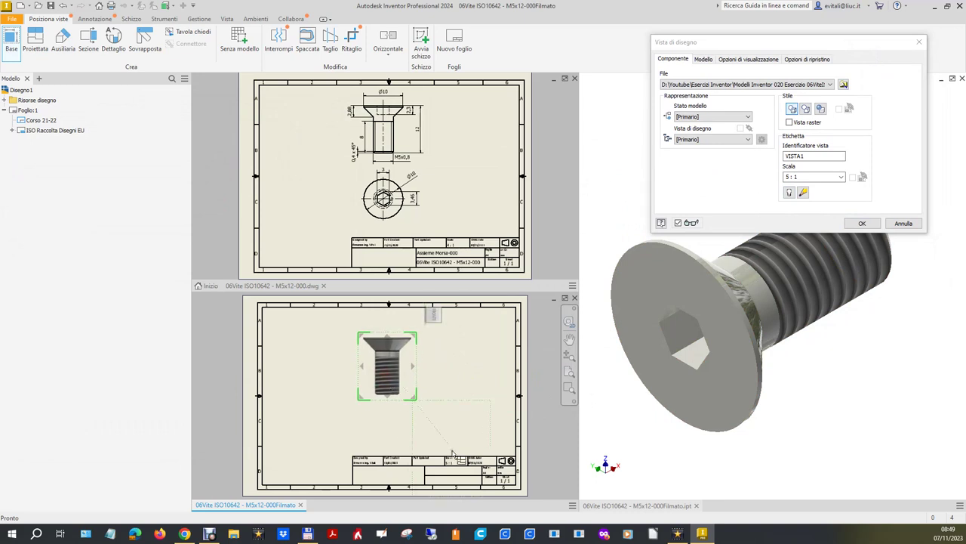
click(841, 177)
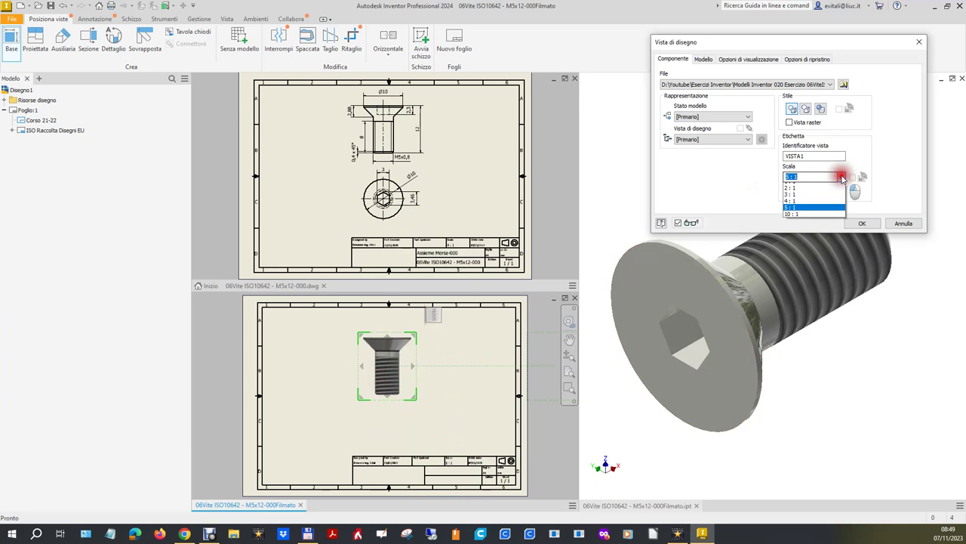
click(792, 218)
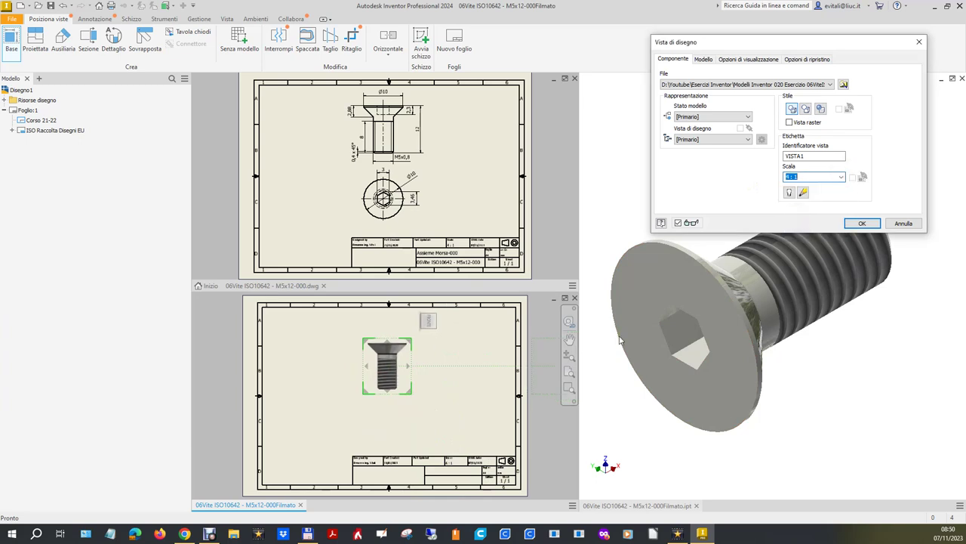
drag(392, 360, 394, 350)
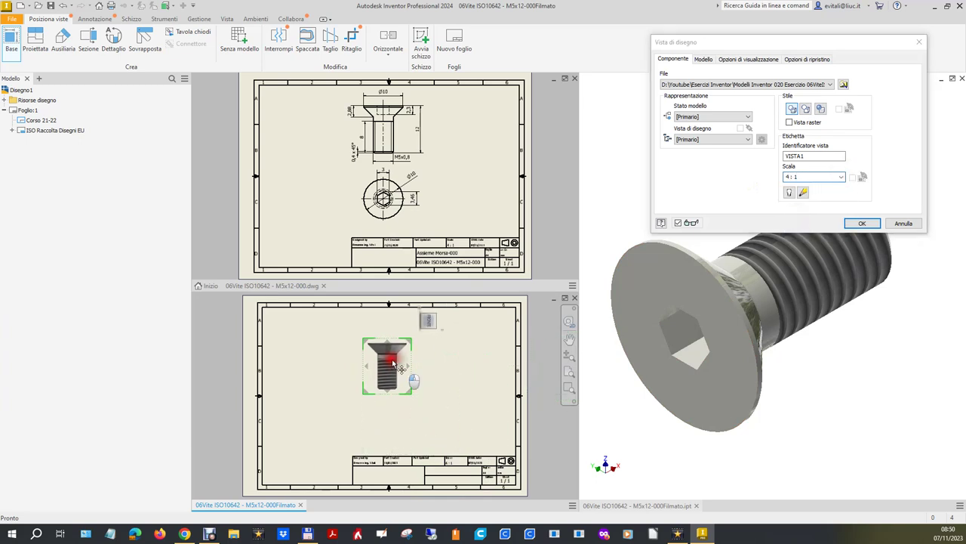
click(392, 351)
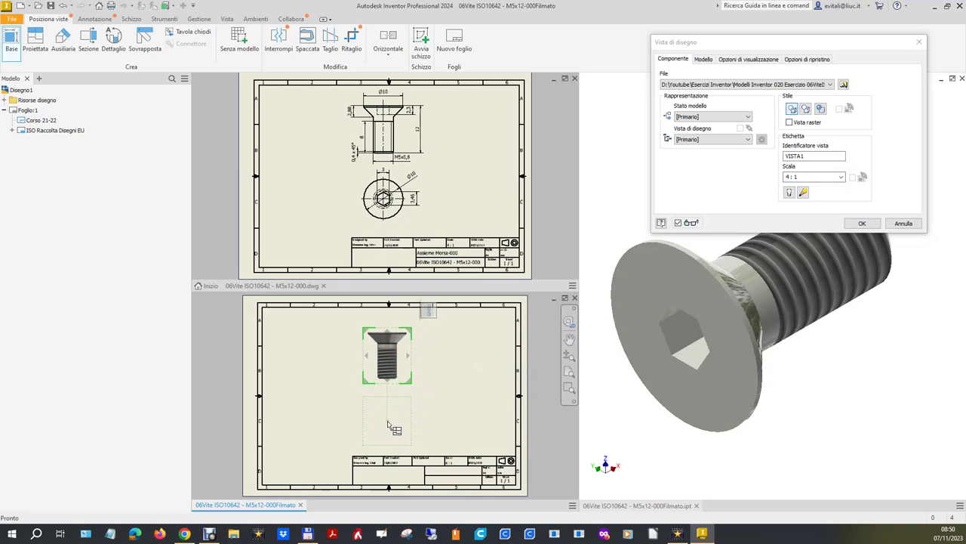
right_click(387, 423)
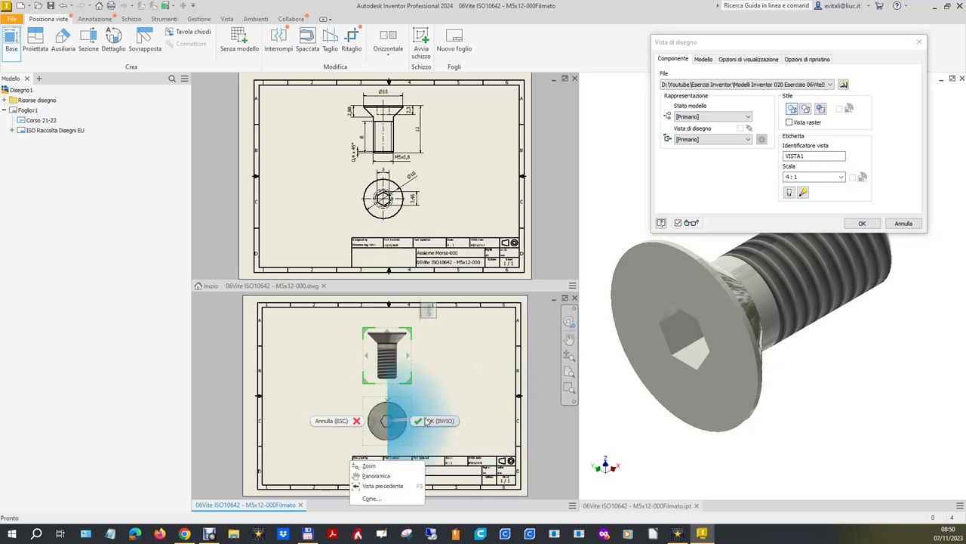
click(425, 420)
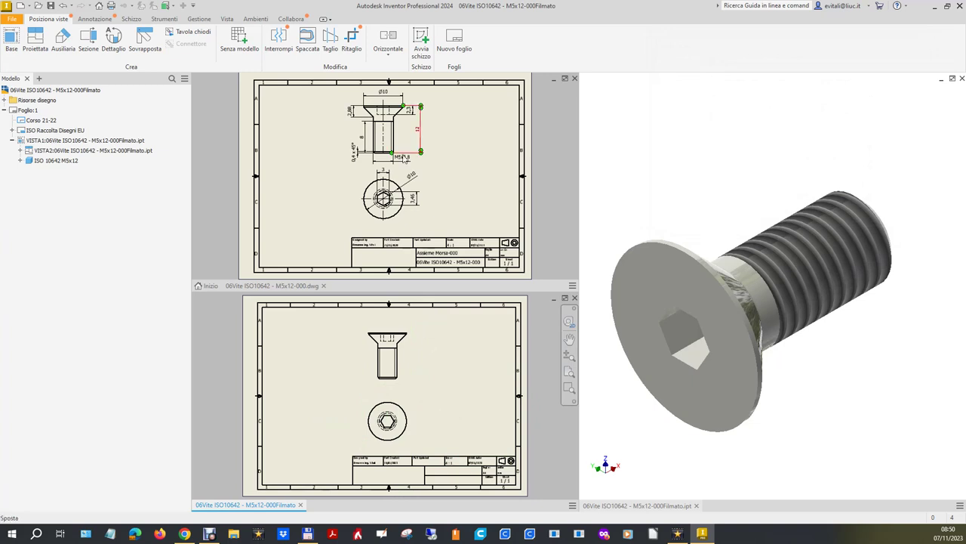
Add a bisector centreline between the two shank edges with the Annotazione centerline tool.
scroll(390, 92, down, 3)
scroll(389, 92, down, 3)
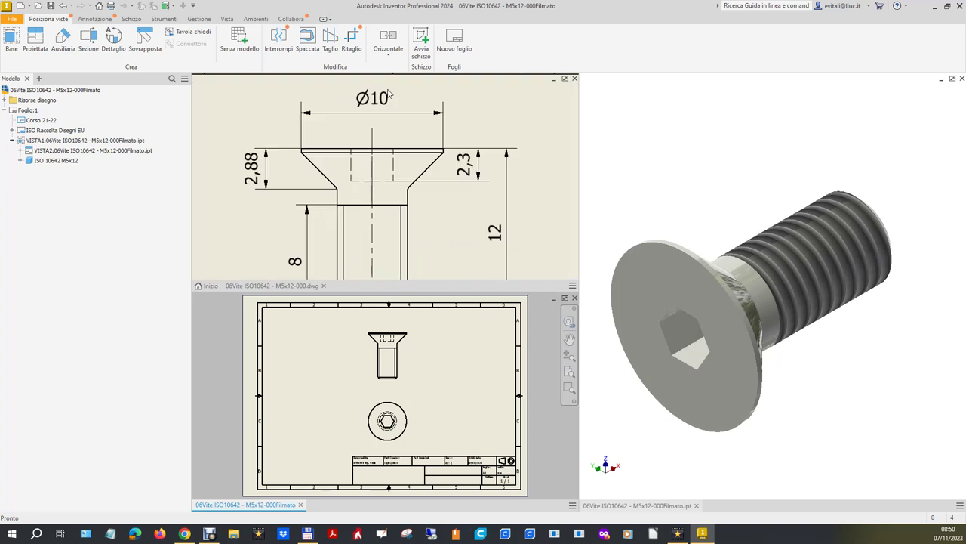
scroll(390, 92, up, 3)
scroll(406, 326, down, 2)
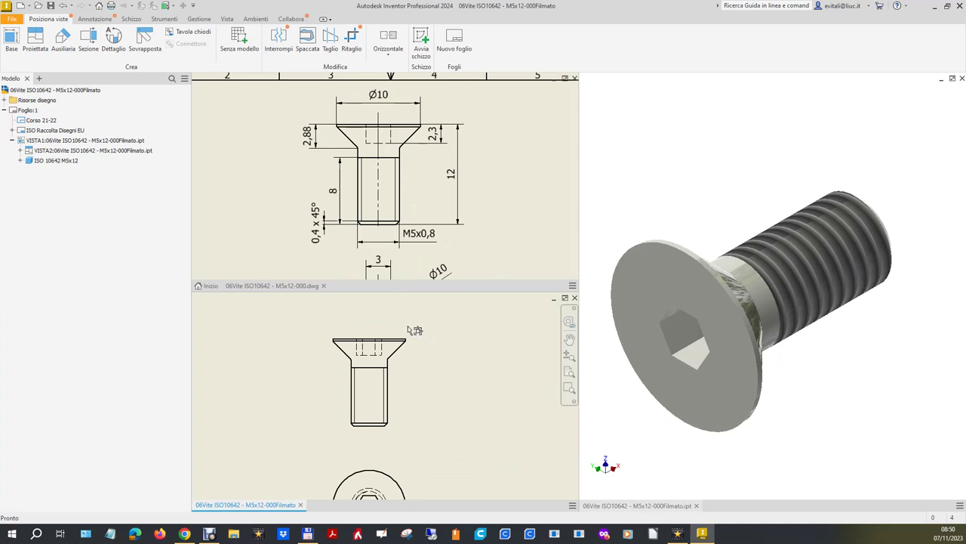
click(93, 18)
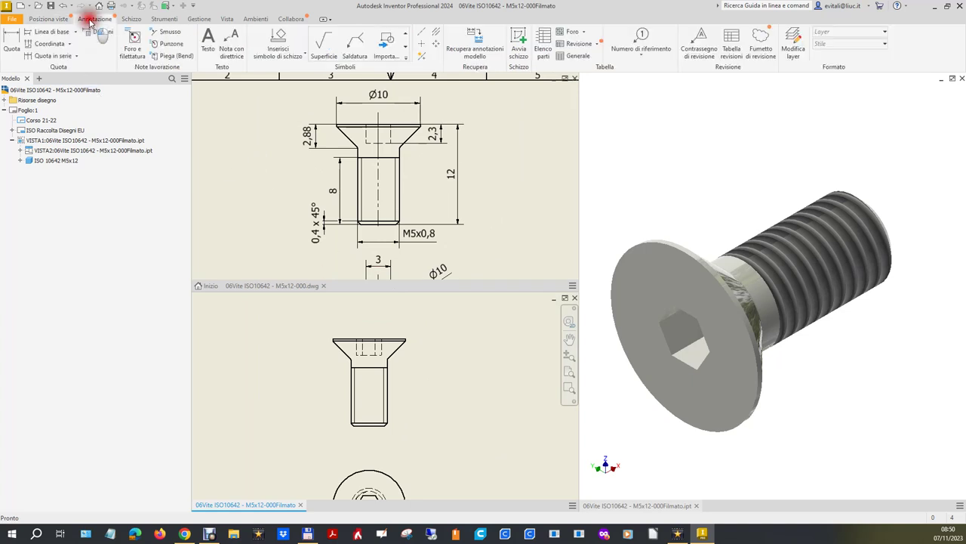
click(436, 35)
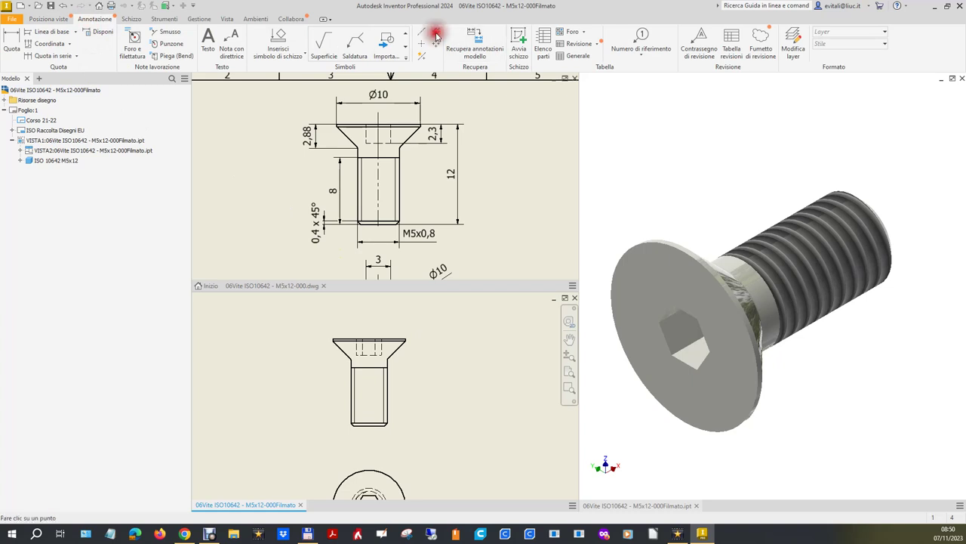
click(360, 188)
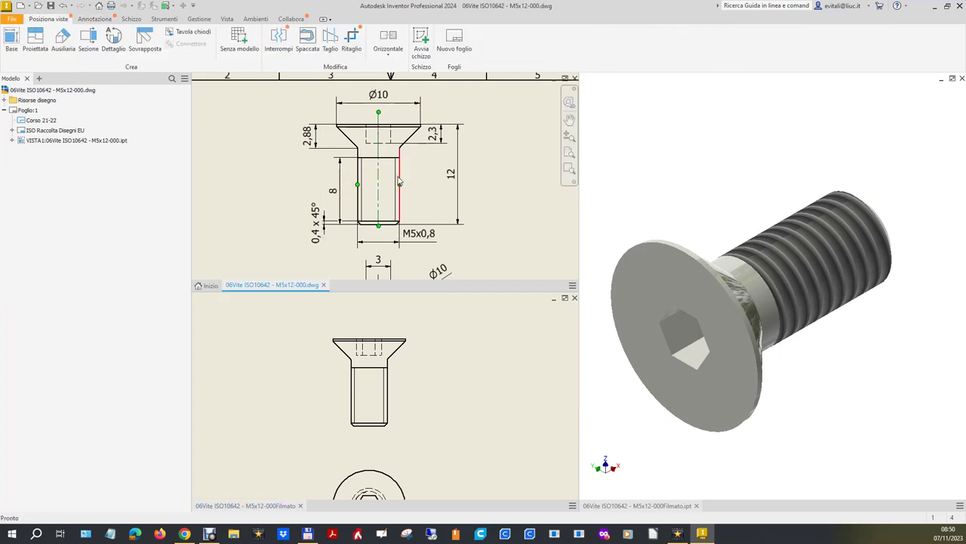
click(400, 226)
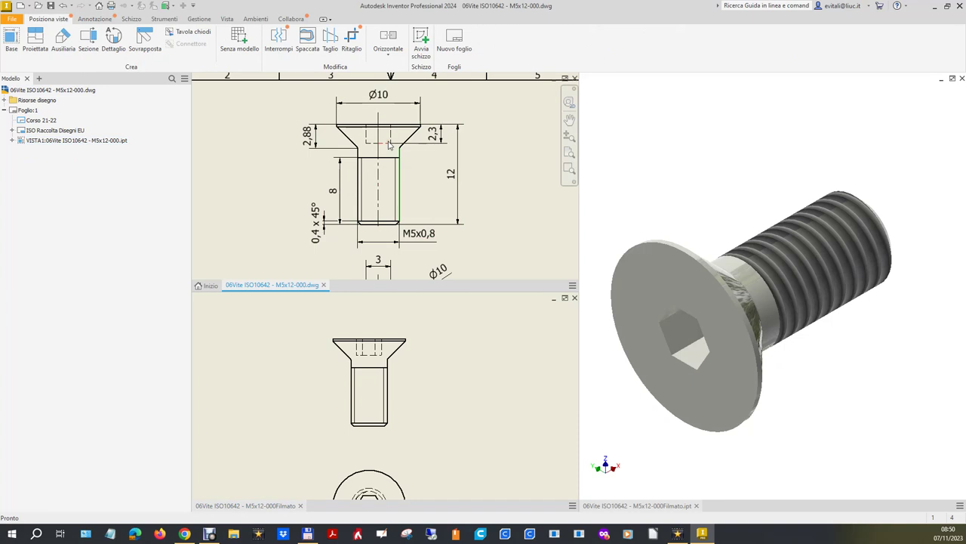
click(377, 230)
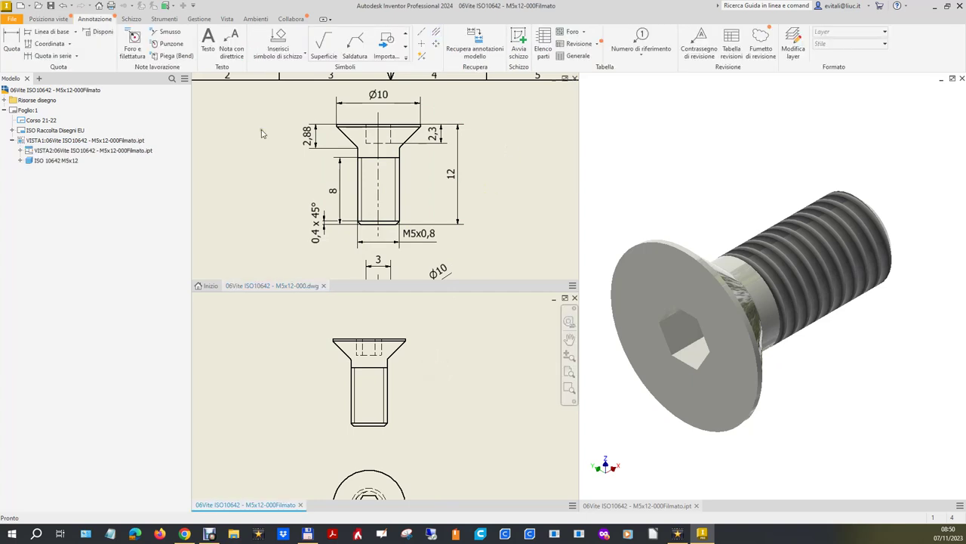
click(433, 35)
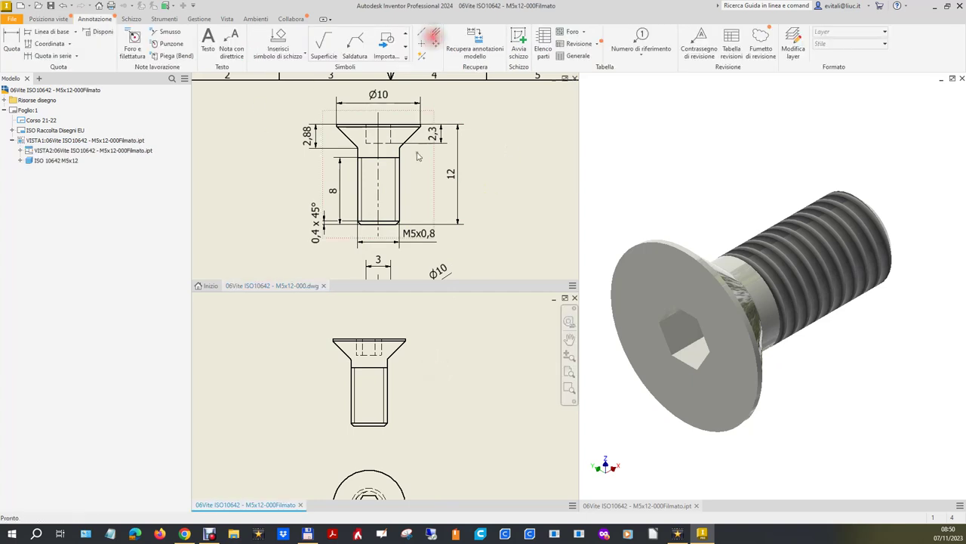
Add a centreline between the side view's shank edges and extend it above the screw head.
click(352, 385)
click(385, 376)
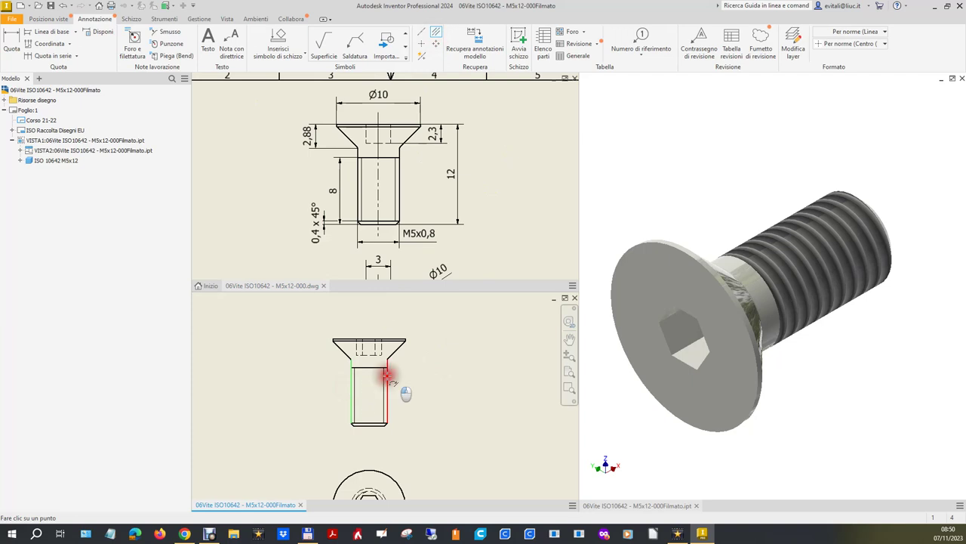
click(371, 349)
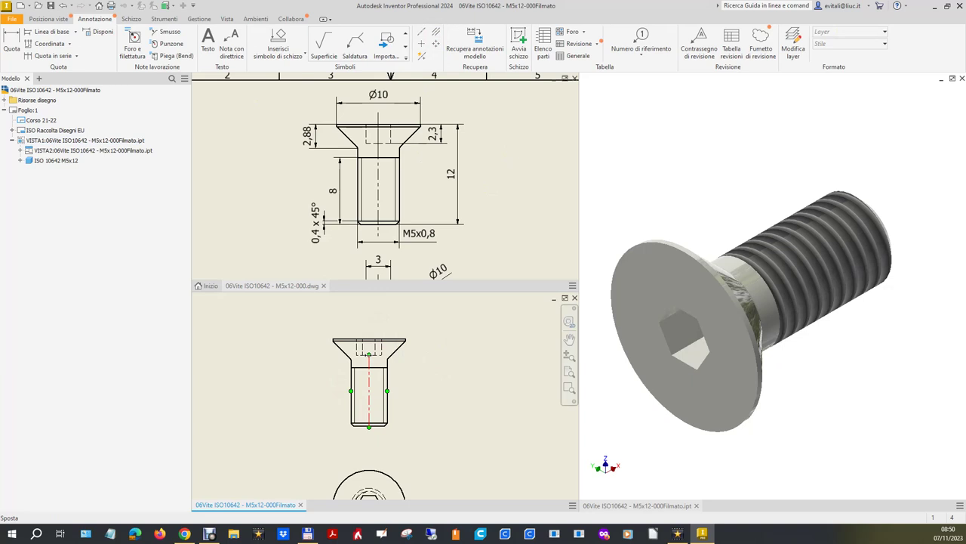
drag(368, 354, 369, 327)
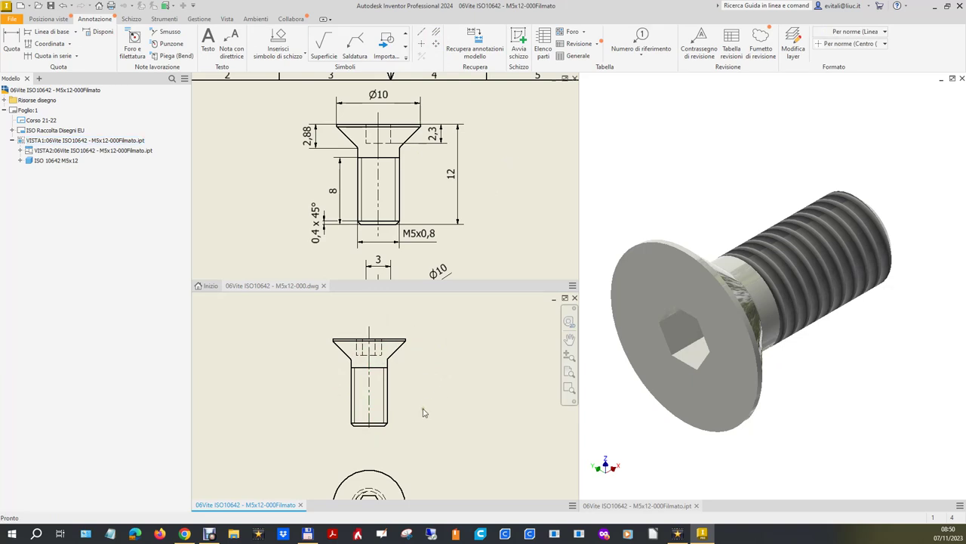
Add a Segno di centro centre mark to the end view's outer circle.
key(Home)
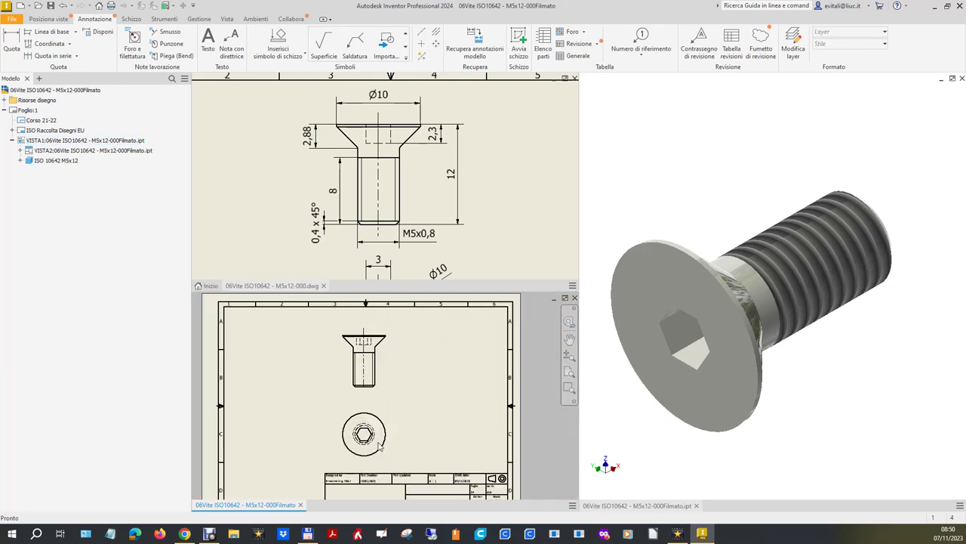
scroll(379, 447, up, 2)
scroll(380, 447, up, 2)
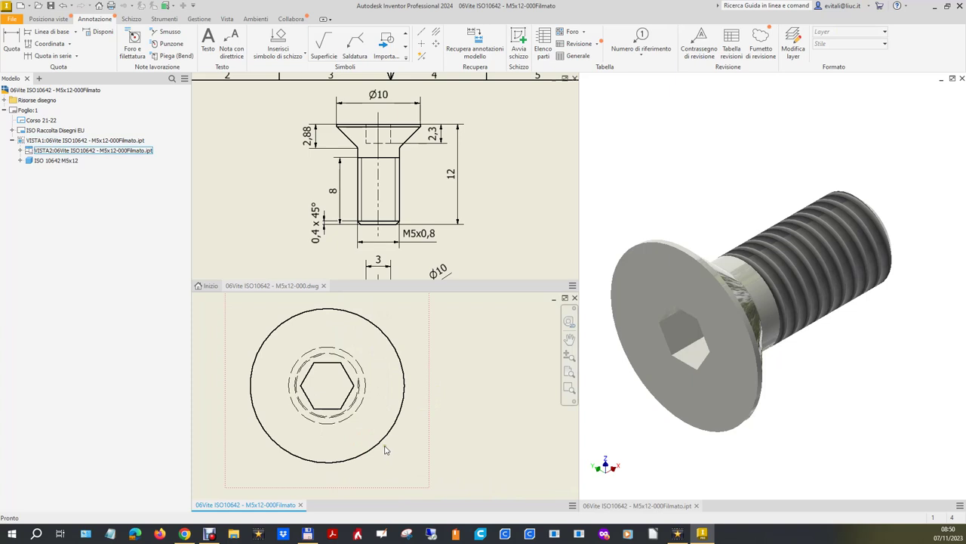
click(423, 44)
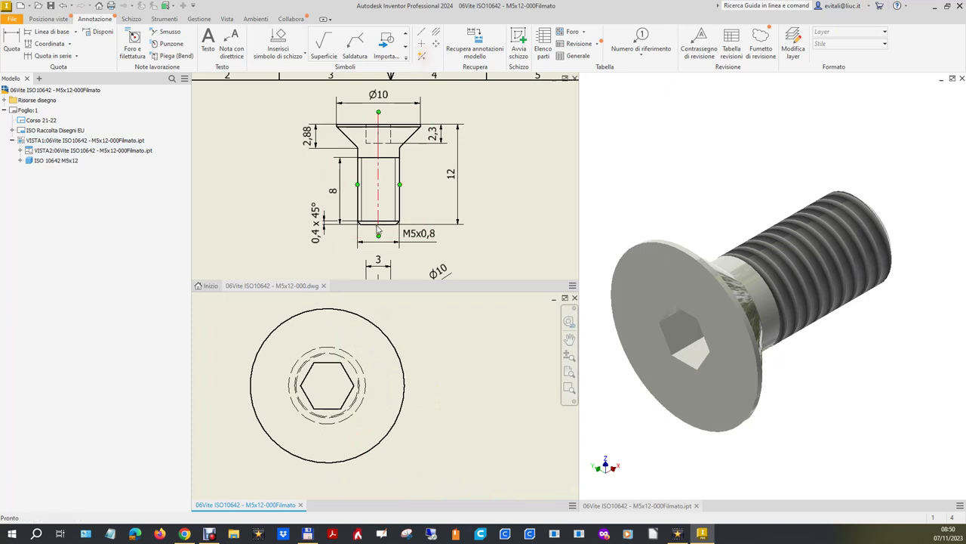
click(360, 314)
scroll(431, 352, down, 1)
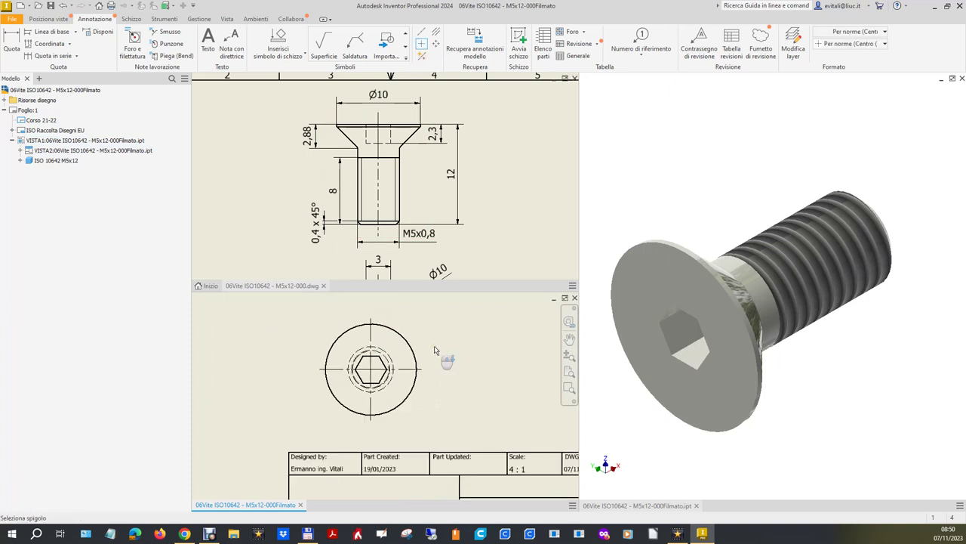
scroll(434, 344, down, 1)
scroll(408, 295, down, 1)
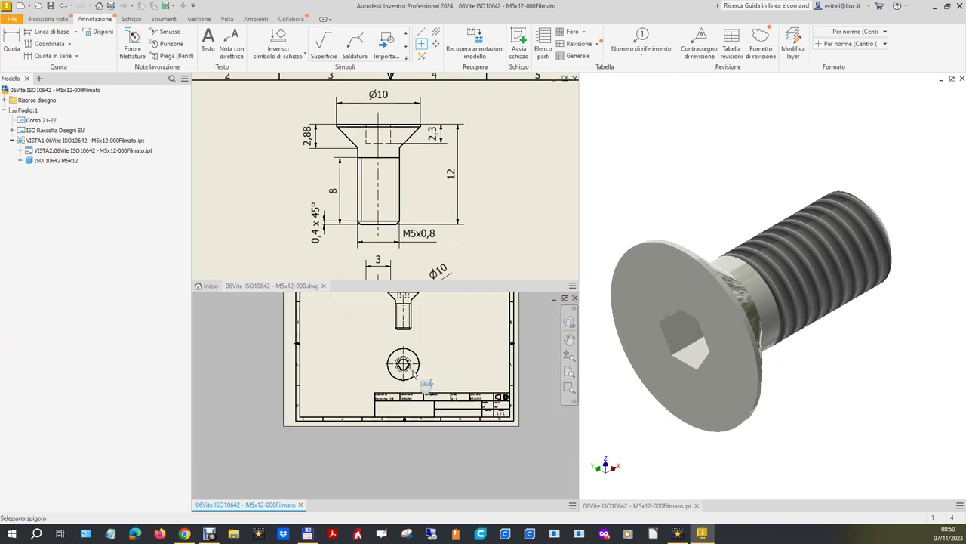
scroll(409, 293, down, 1)
scroll(422, 312, up, 3)
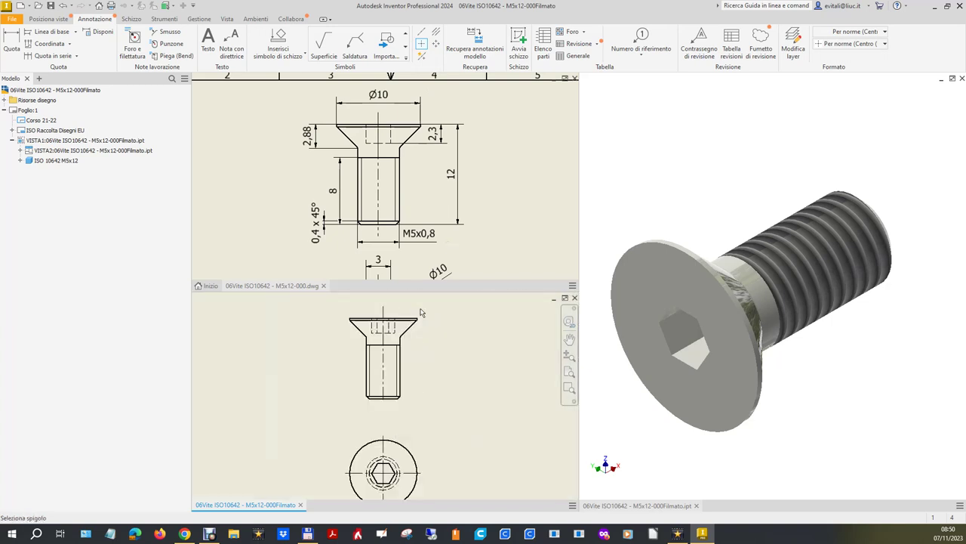
scroll(421, 314, up, 2)
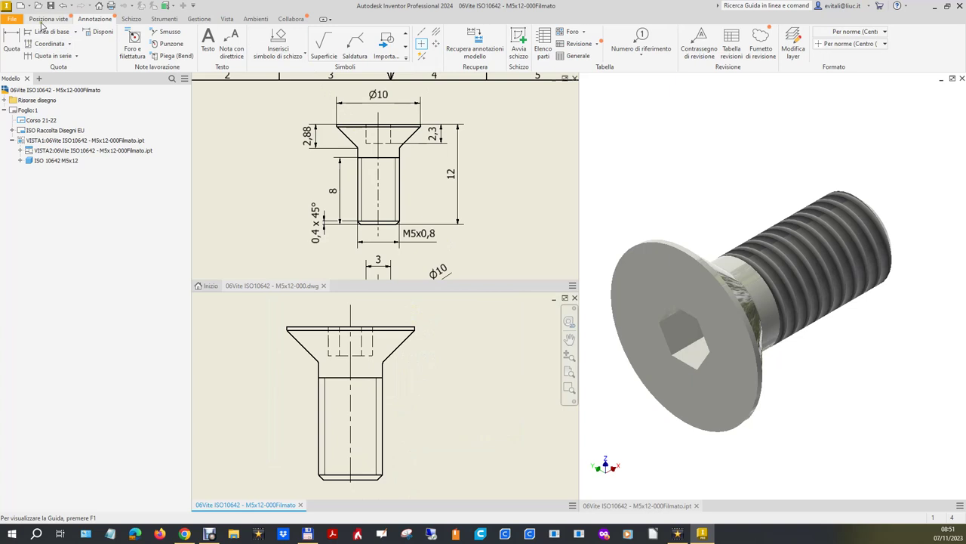
Dimension the countersunk head's diameter as Ø10,00 between its two corners, placed above the head.
click(19, 40)
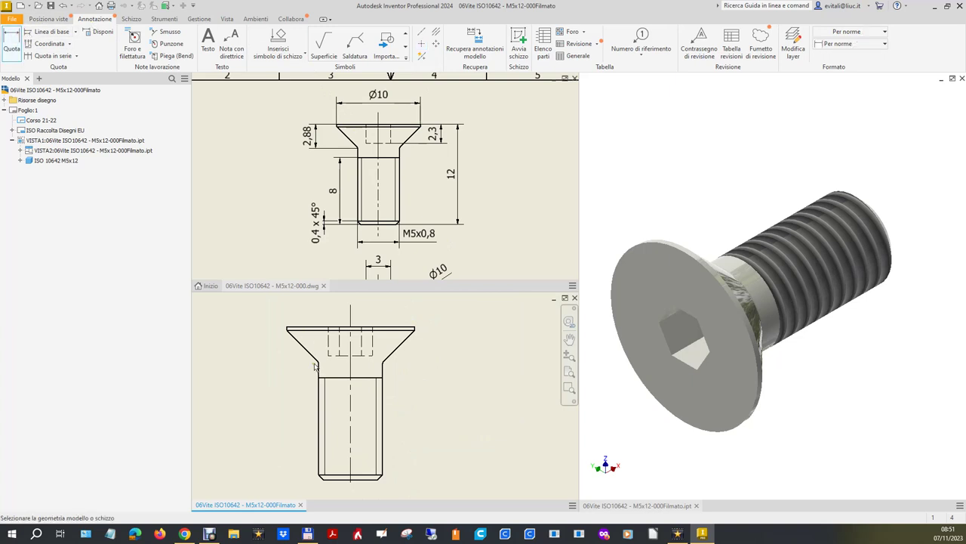
scroll(279, 312, up, 2)
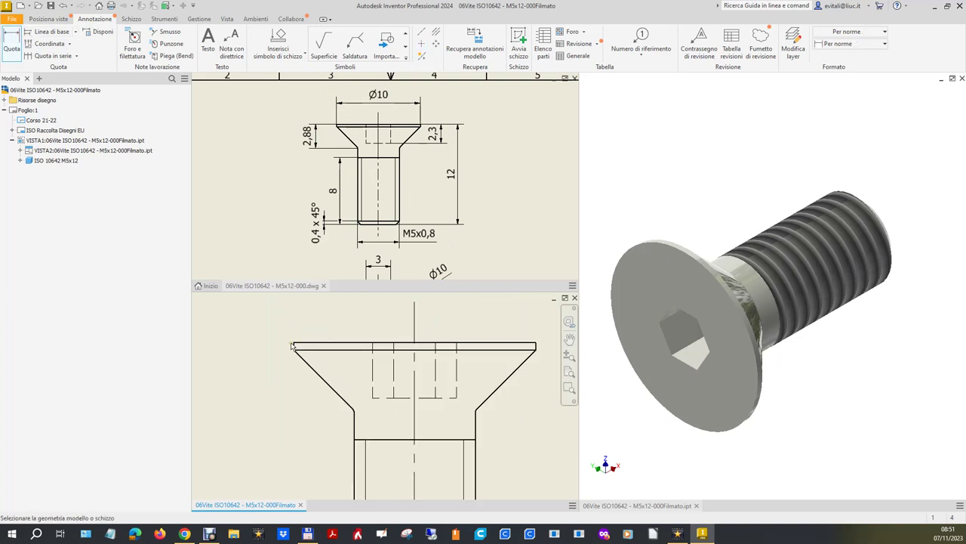
scroll(293, 348, up, 3)
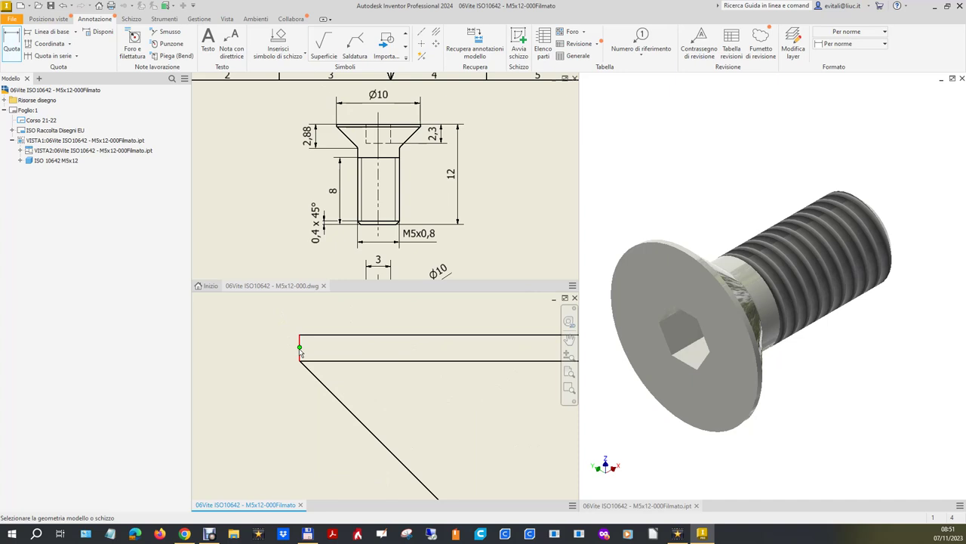
click(300, 357)
scroll(227, 336, down, 2)
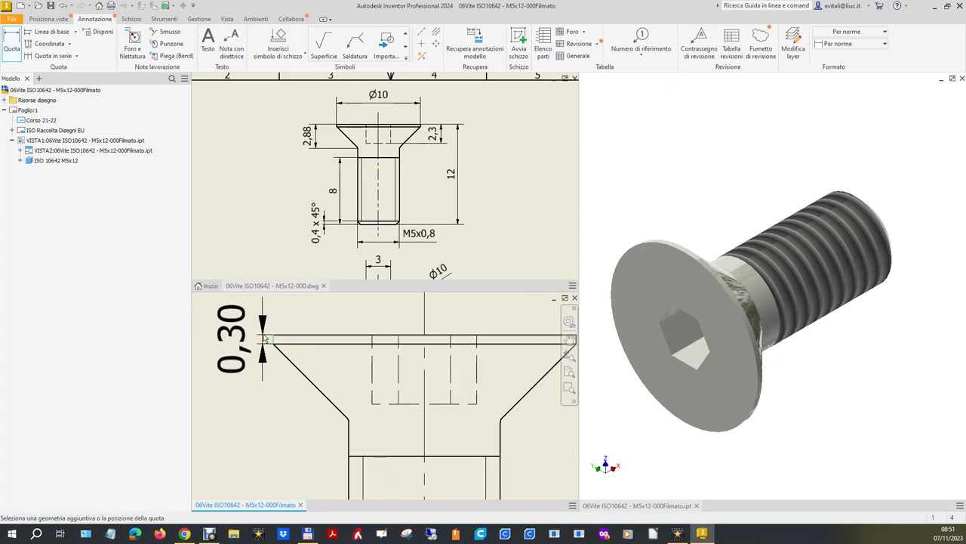
scroll(249, 336, down, 1)
scroll(444, 335, up, 5)
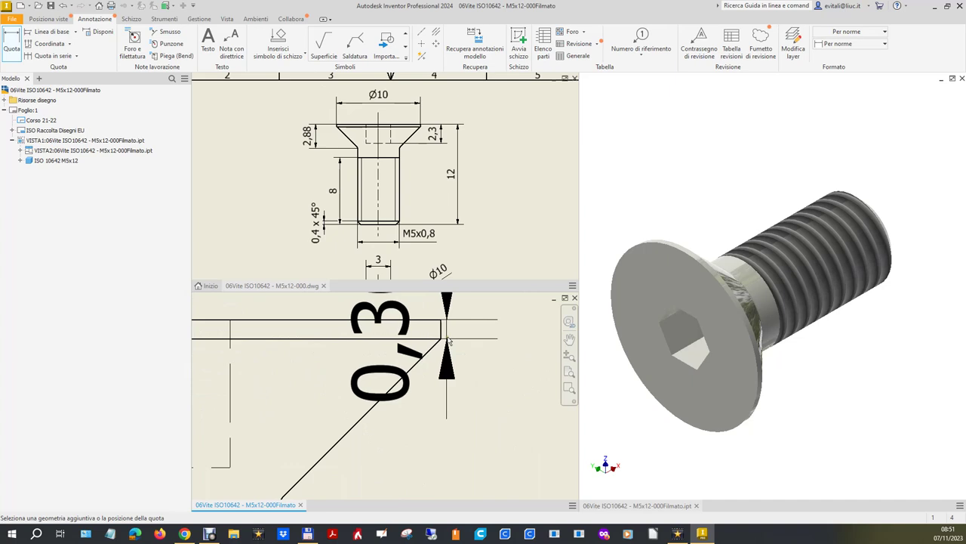
click(442, 336)
scroll(442, 332, down, 4)
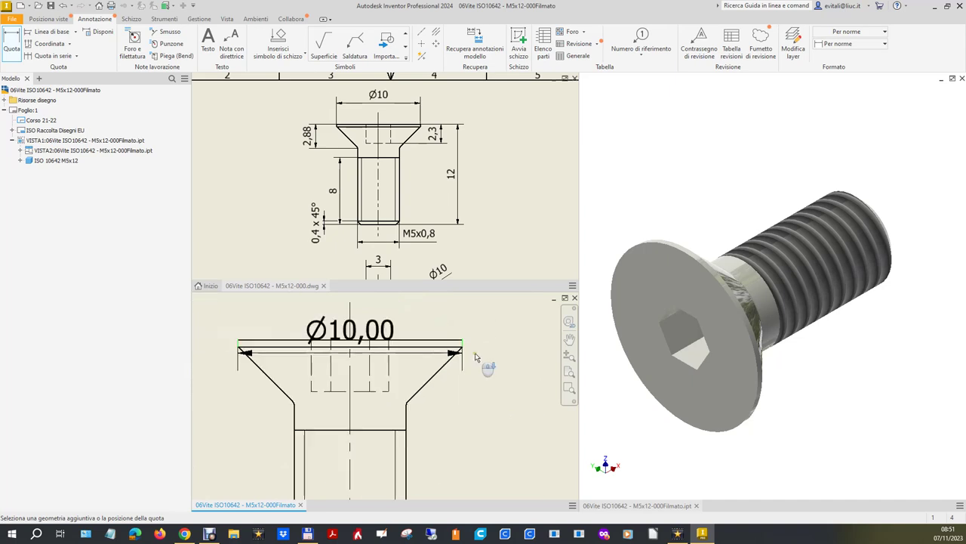
scroll(453, 408, down, 2)
scroll(445, 389, up, 1)
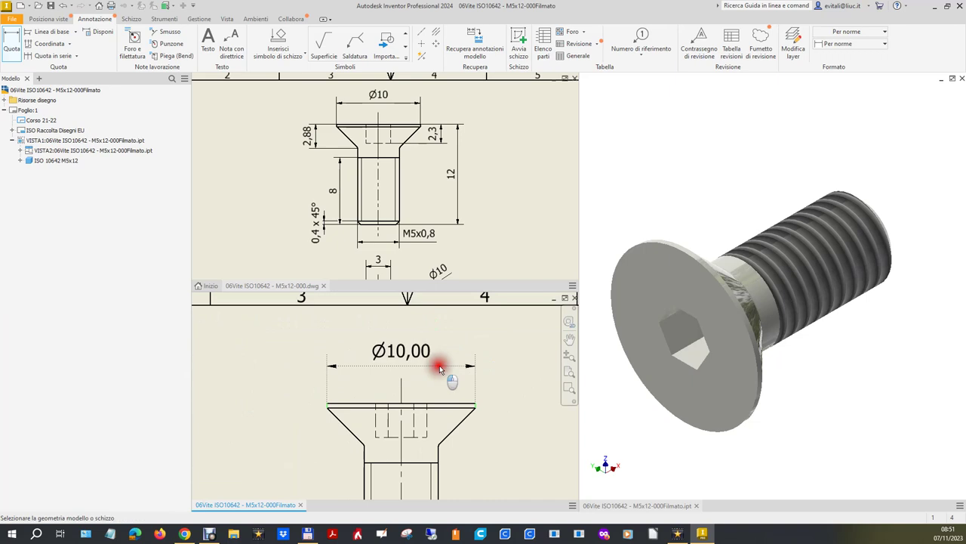
click(443, 367)
key(Escape)
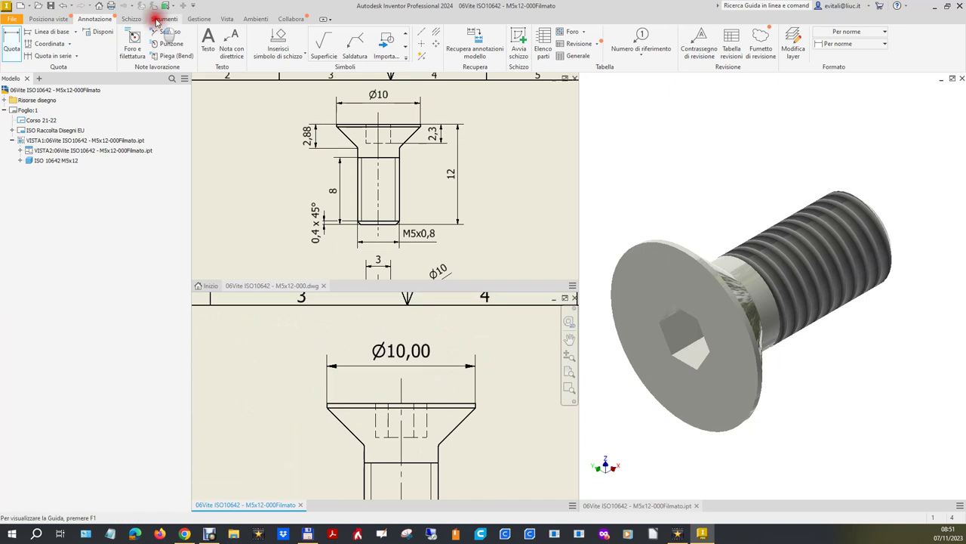
Turn off Zeri finali for linear and angular units in the Default (ISO) dimension style and save.
click(160, 19)
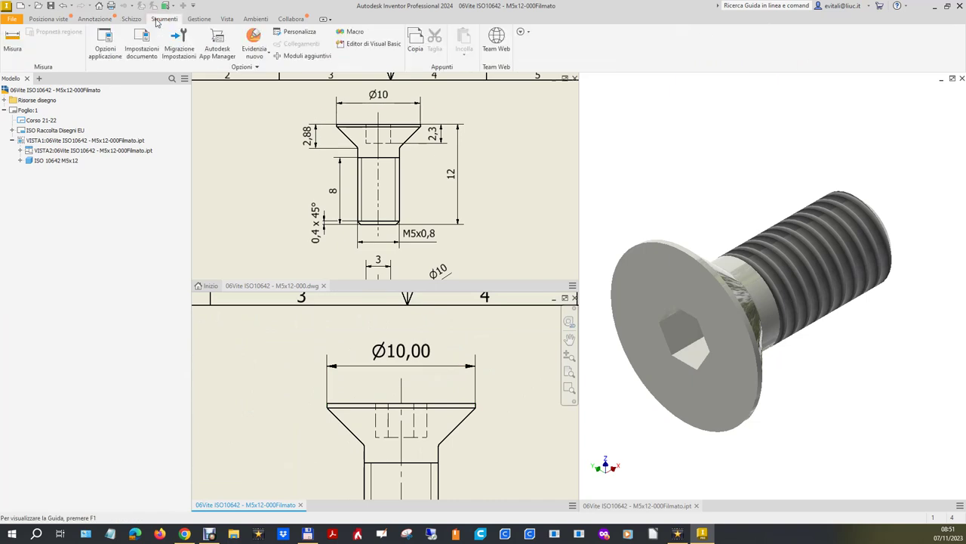
click(206, 19)
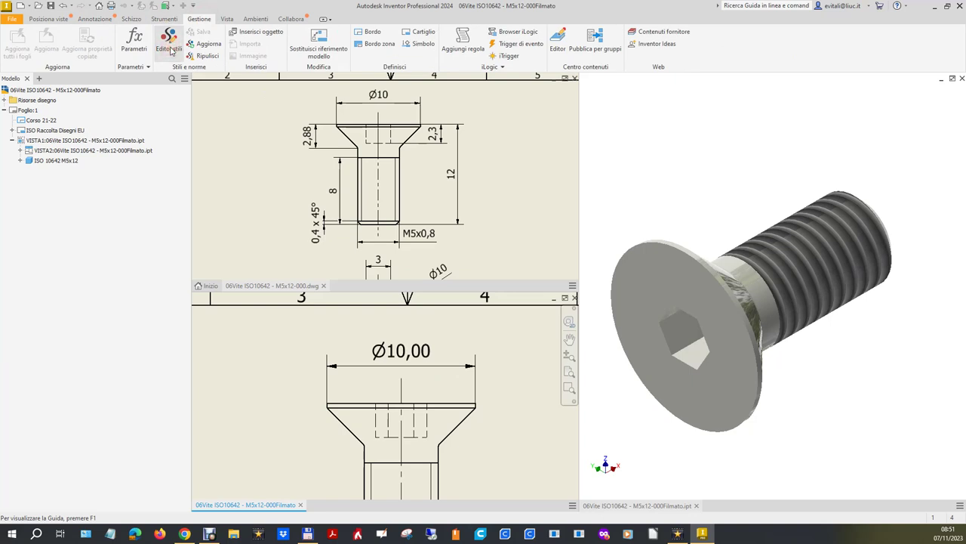
click(169, 45)
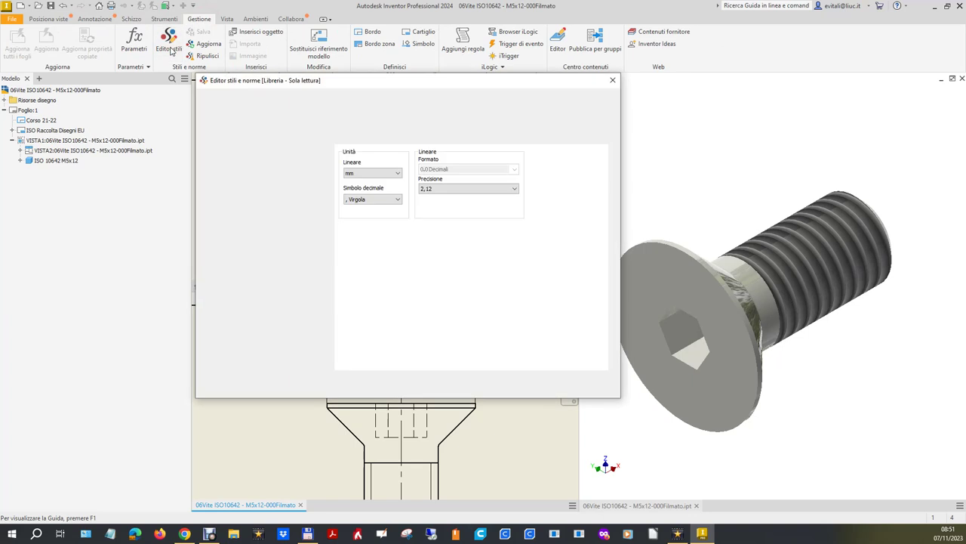
click(537, 193)
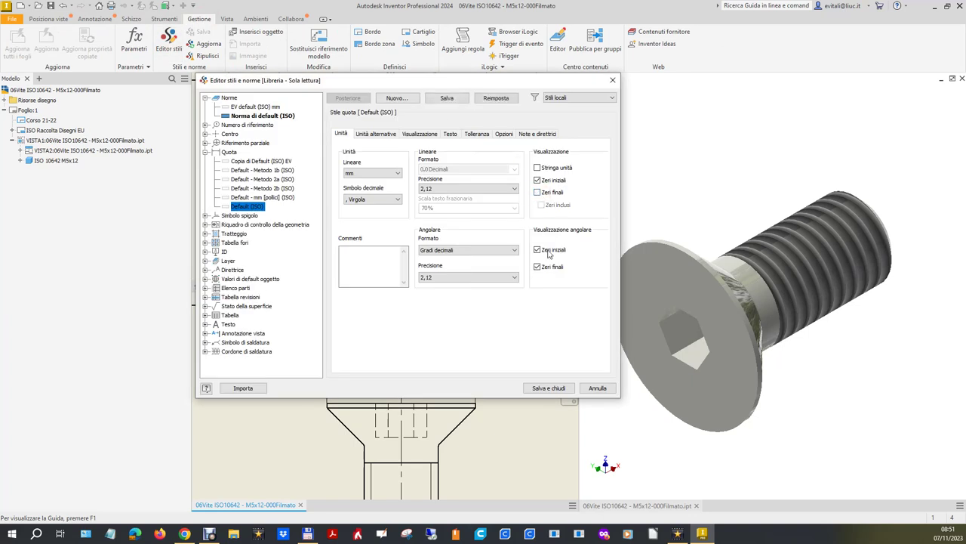
click(537, 268)
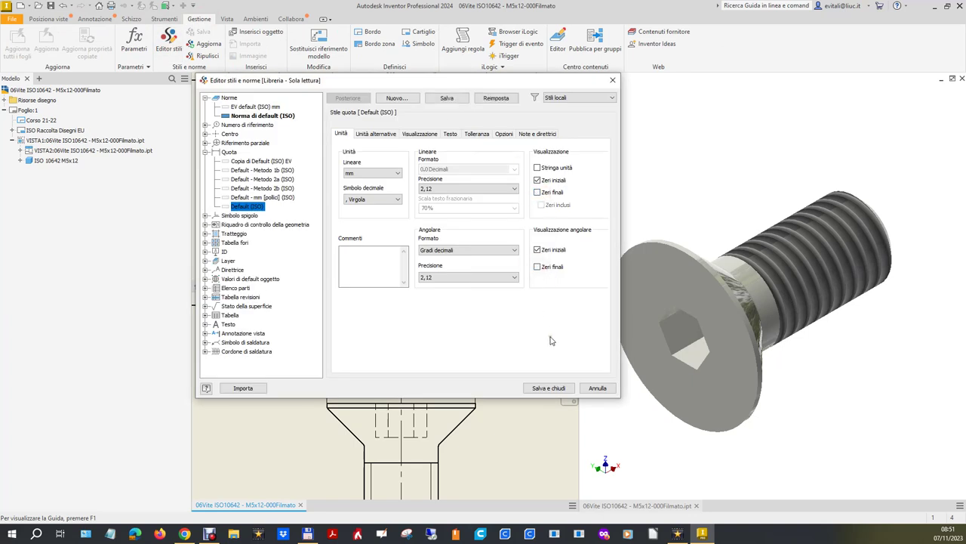
click(565, 393)
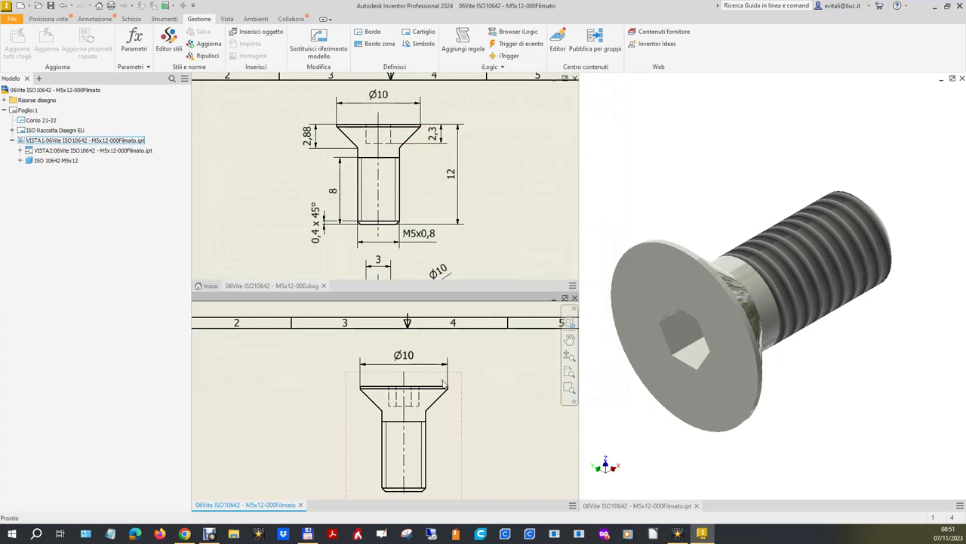
scroll(467, 389, down, 1)
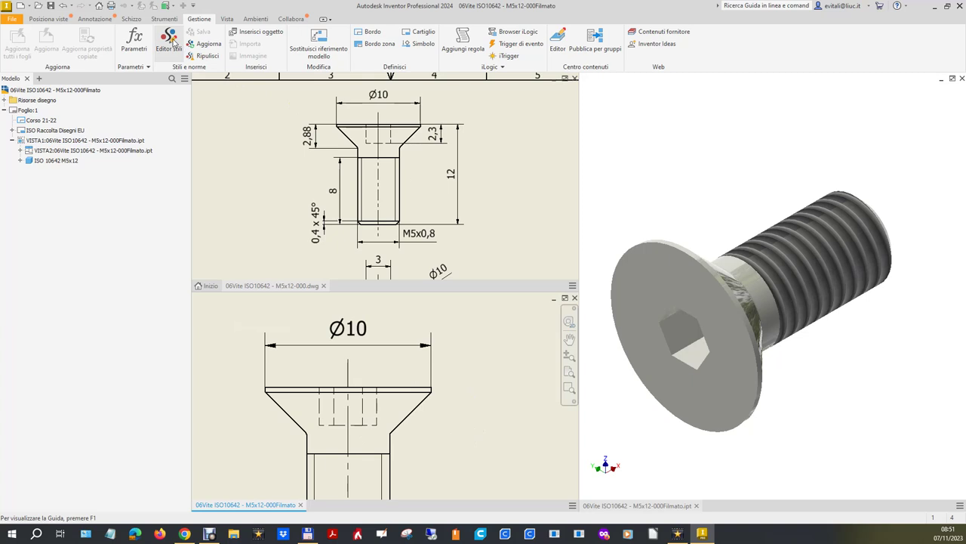
Dimension the head's height as 2,3 between its bottom line and top edge, placed right of the head.
click(97, 19)
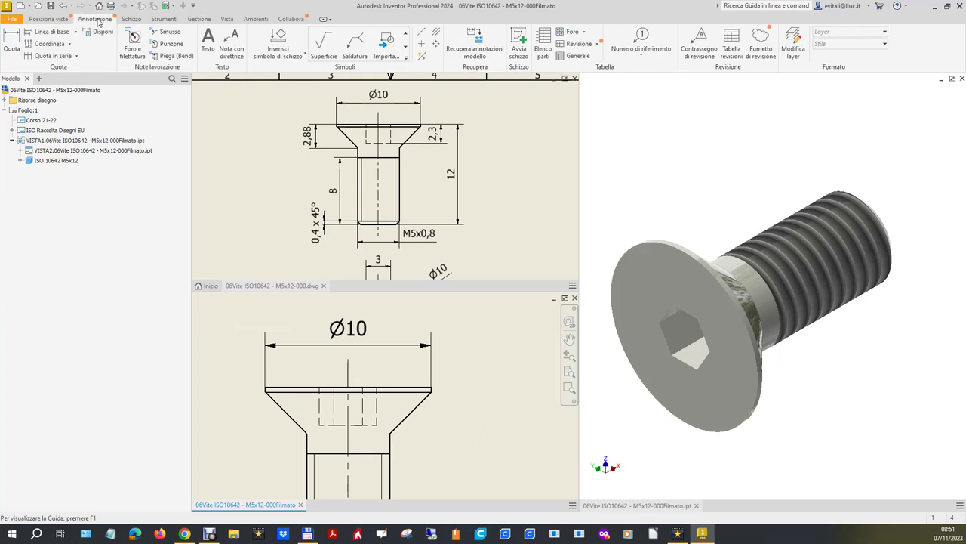
click(22, 48)
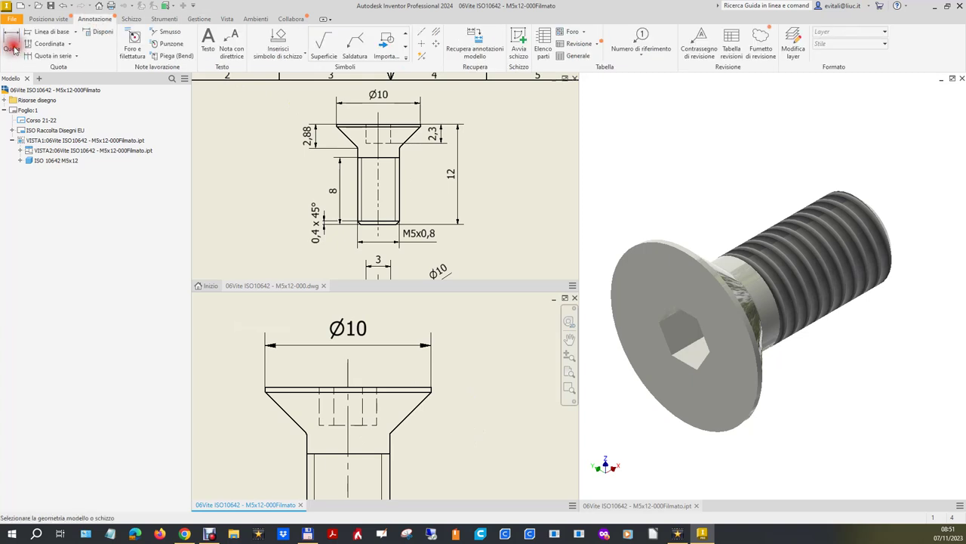
click(356, 426)
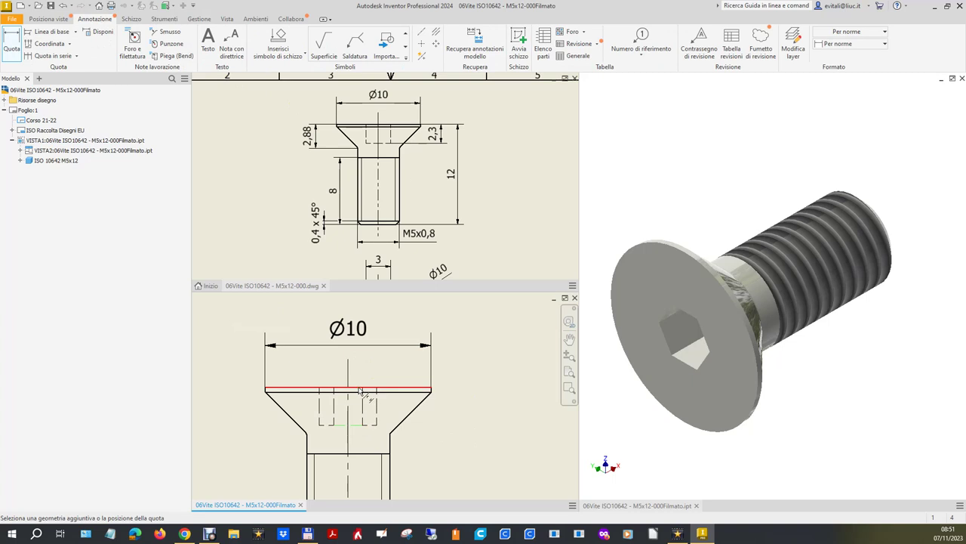
click(359, 390)
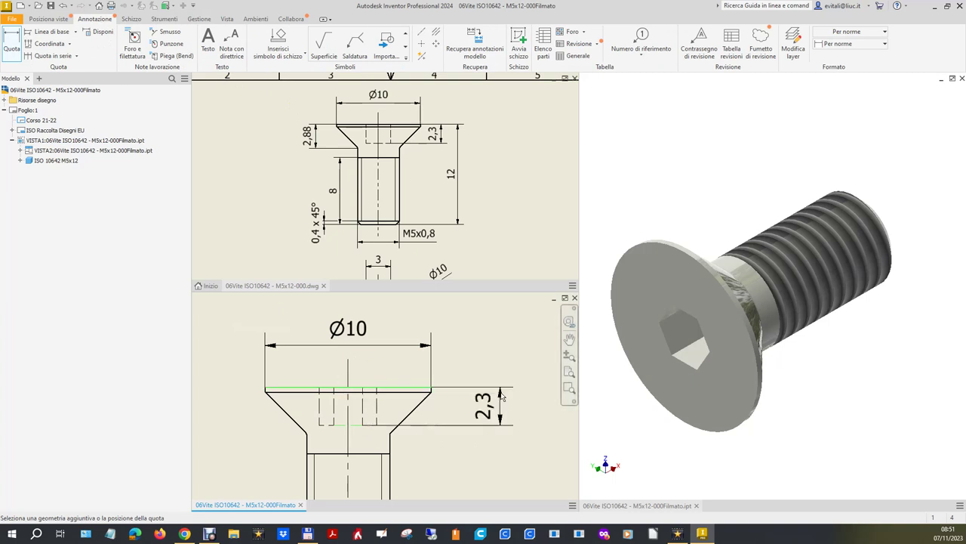
click(491, 404)
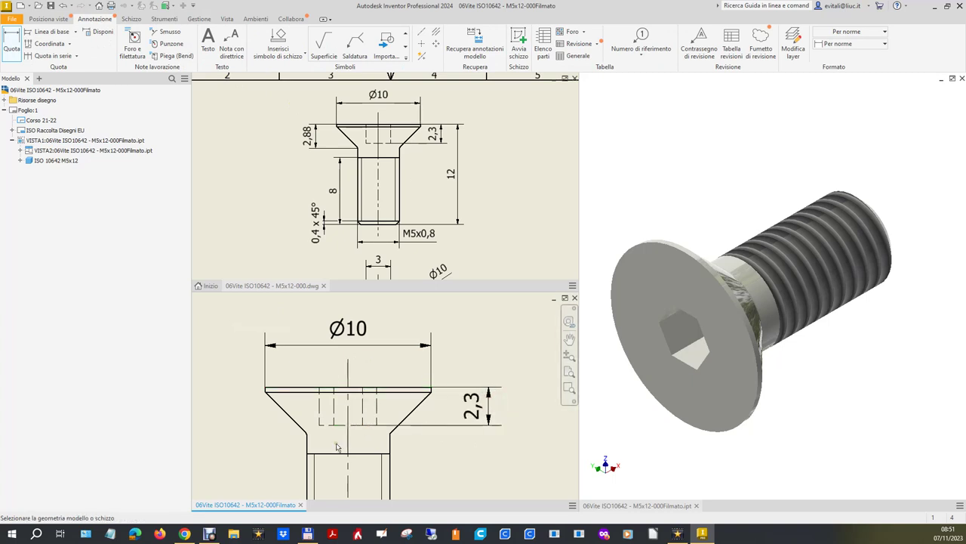
key(Escape)
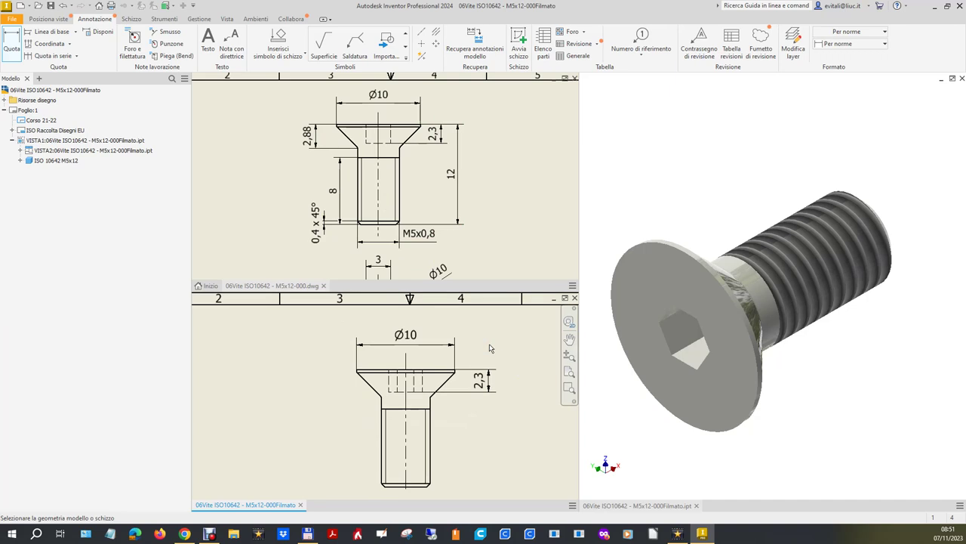
scroll(490, 344, down, 4)
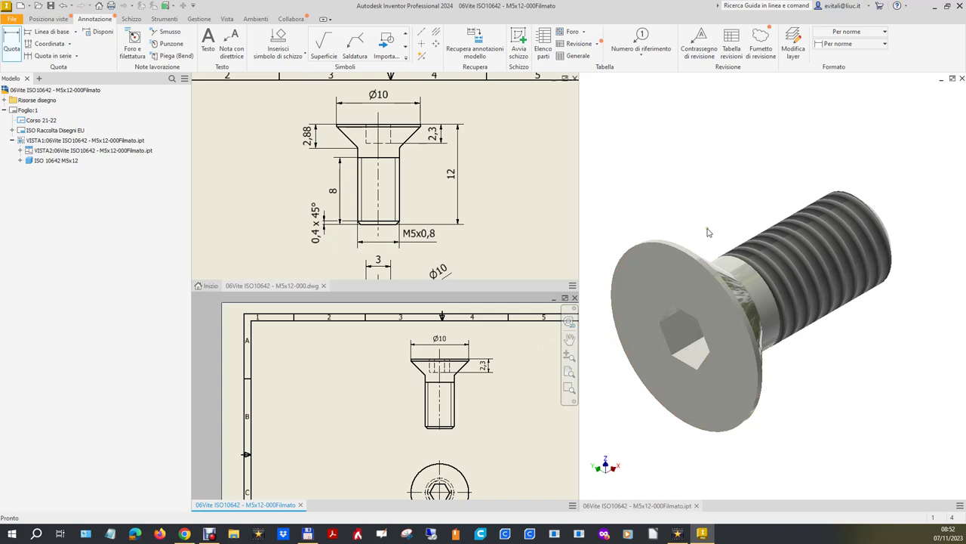
Set the side view's style to hidden lines and accept updating the dependent view.
right_click(440, 438)
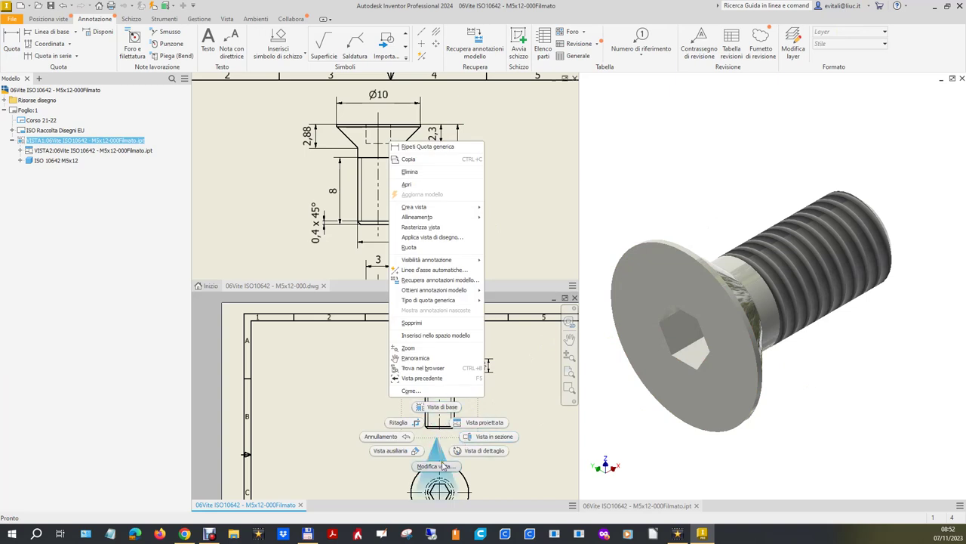
click(442, 466)
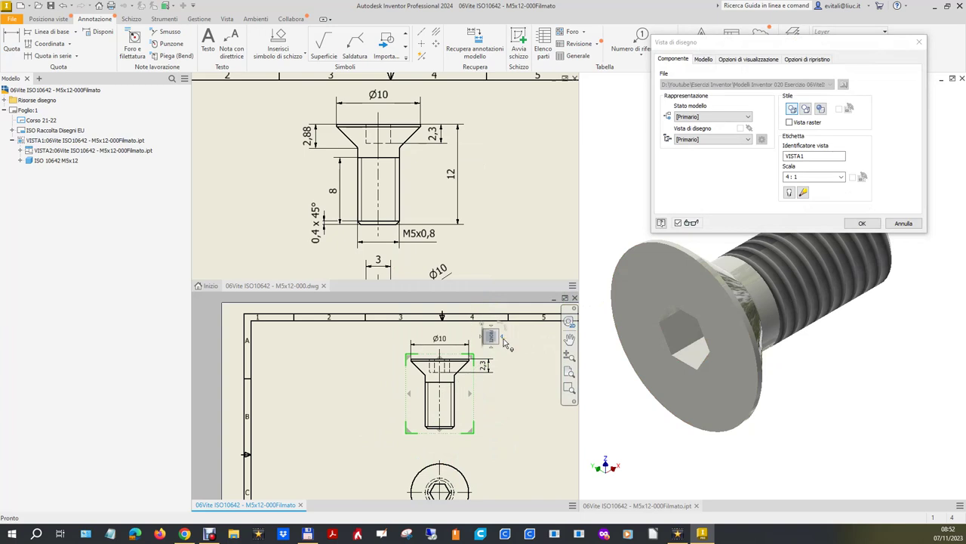
click(502, 338)
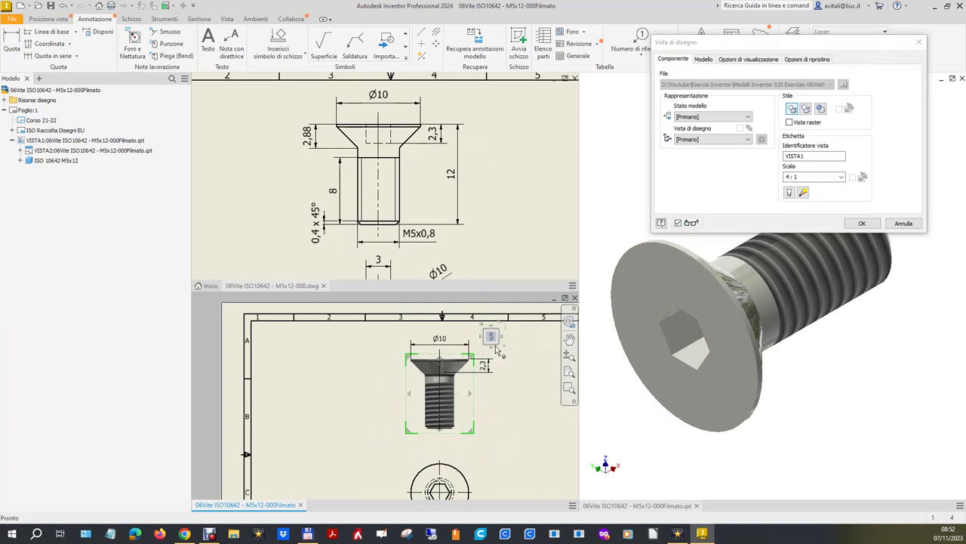
click(868, 223)
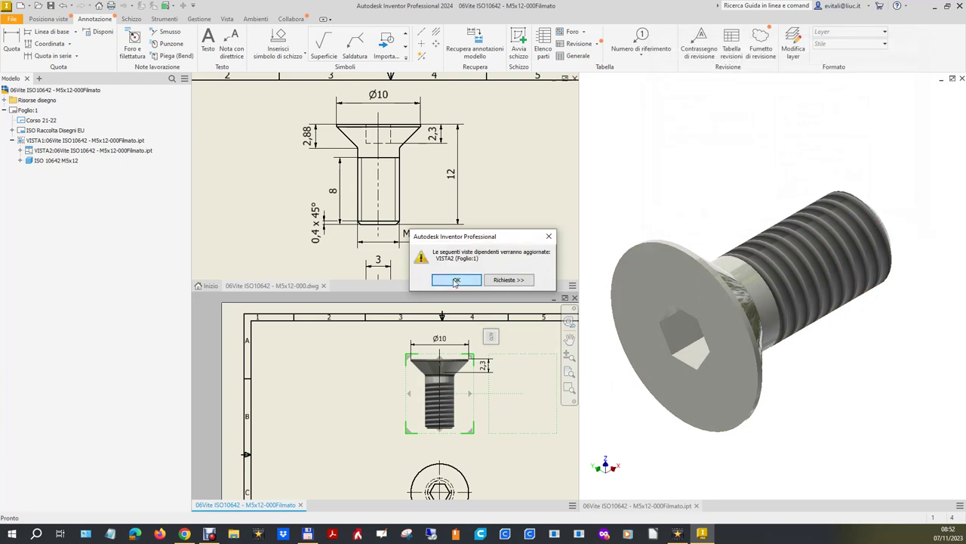
click(456, 280)
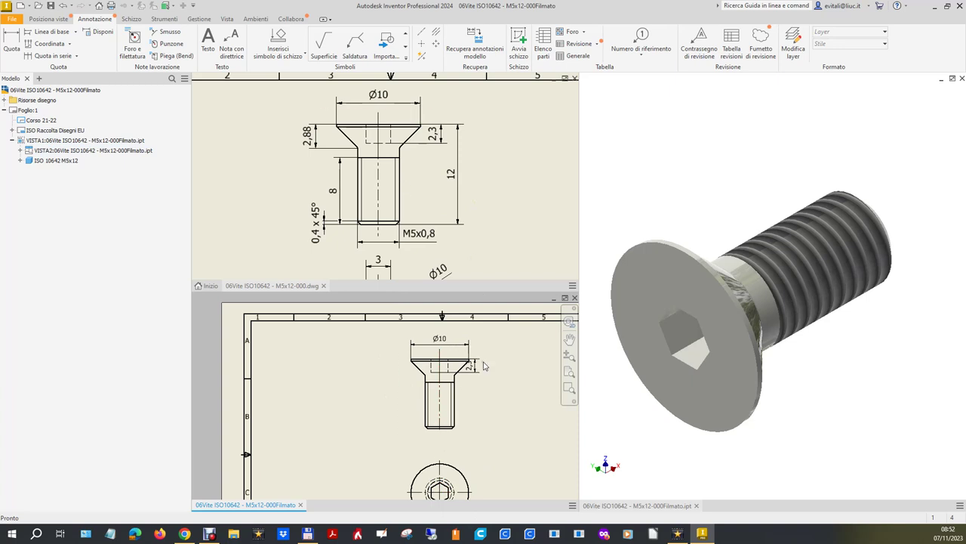
Move the 2,3 dimension further to the right.
drag(482, 366, 480, 368)
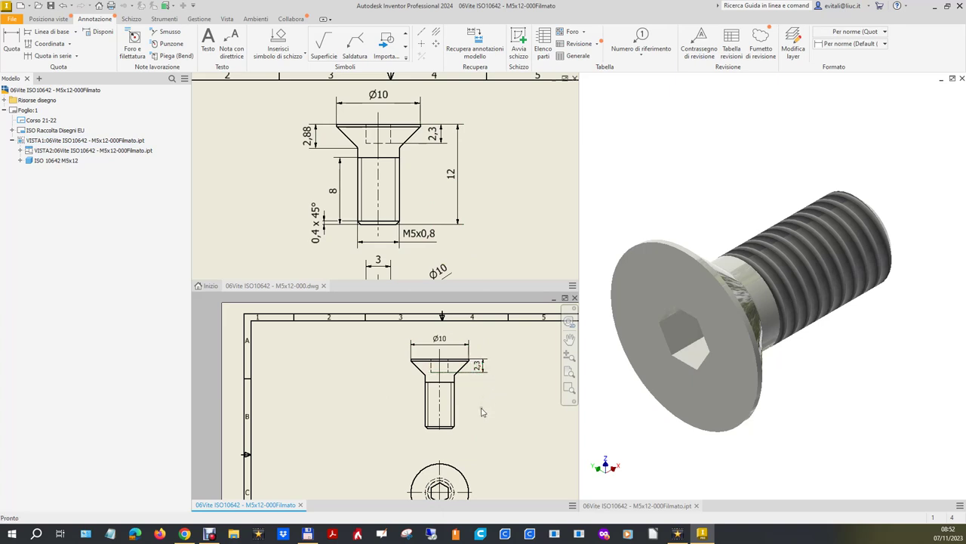
click(439, 381)
key(Escape)
scroll(440, 377, up, 3)
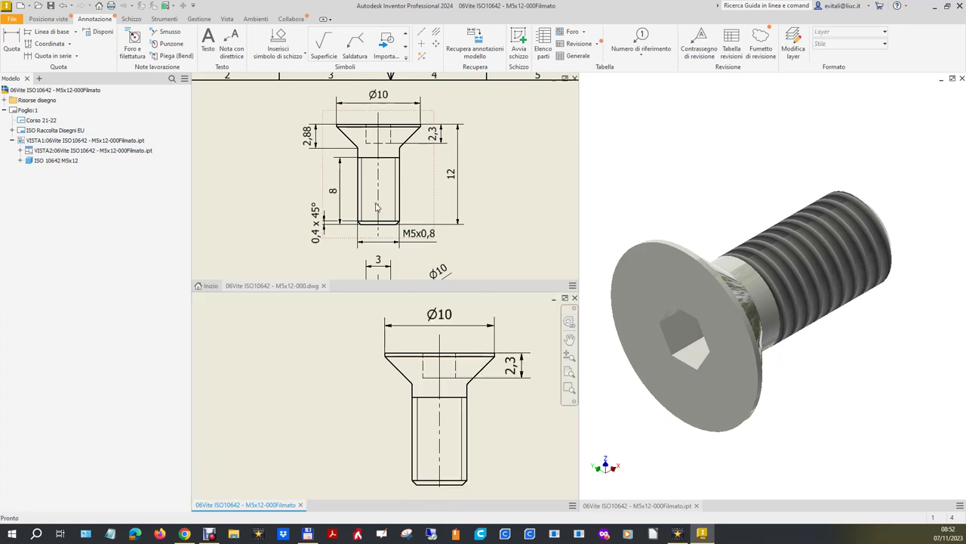
Try a chamfer-to-head-top dimension, then cancel the unwanted 2,74 result.
click(21, 43)
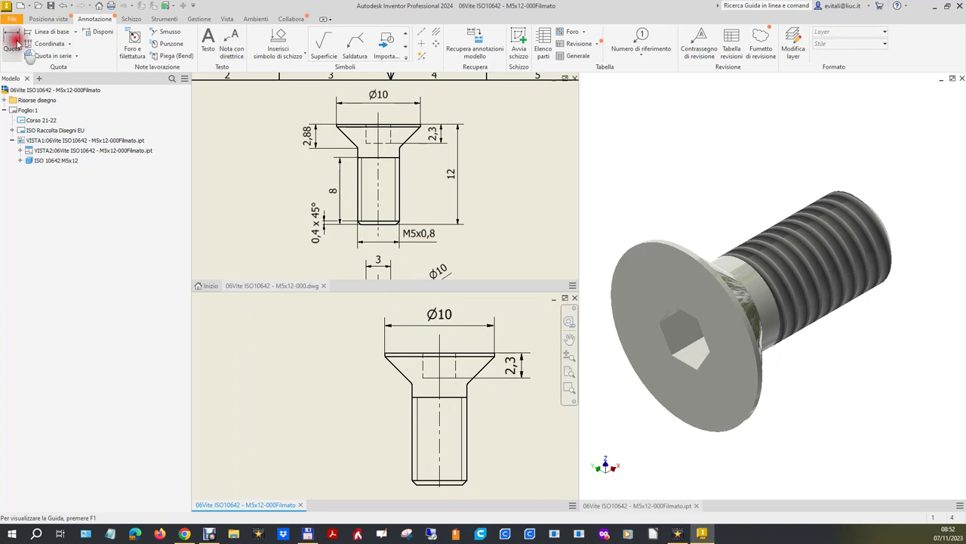
click(413, 385)
click(400, 353)
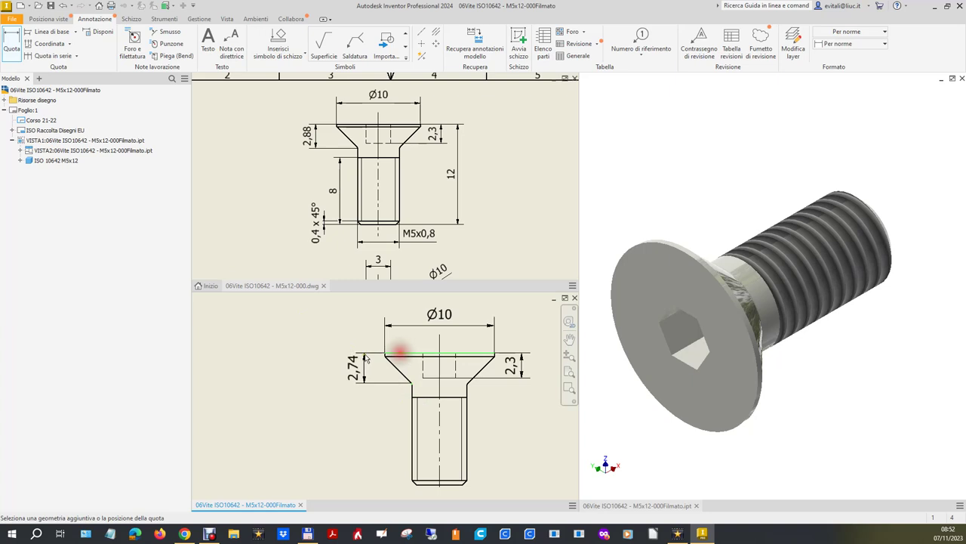
key(Escape)
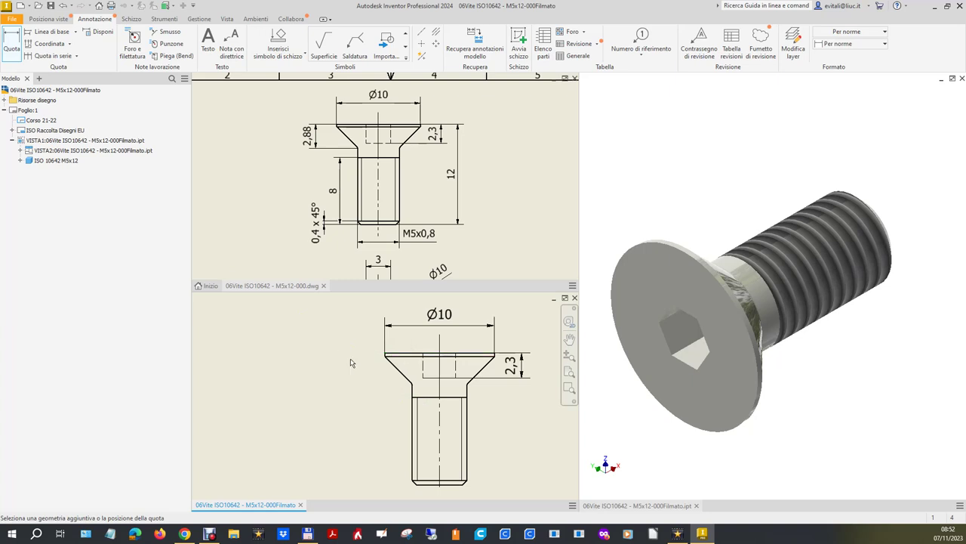
scroll(361, 149, down, 5)
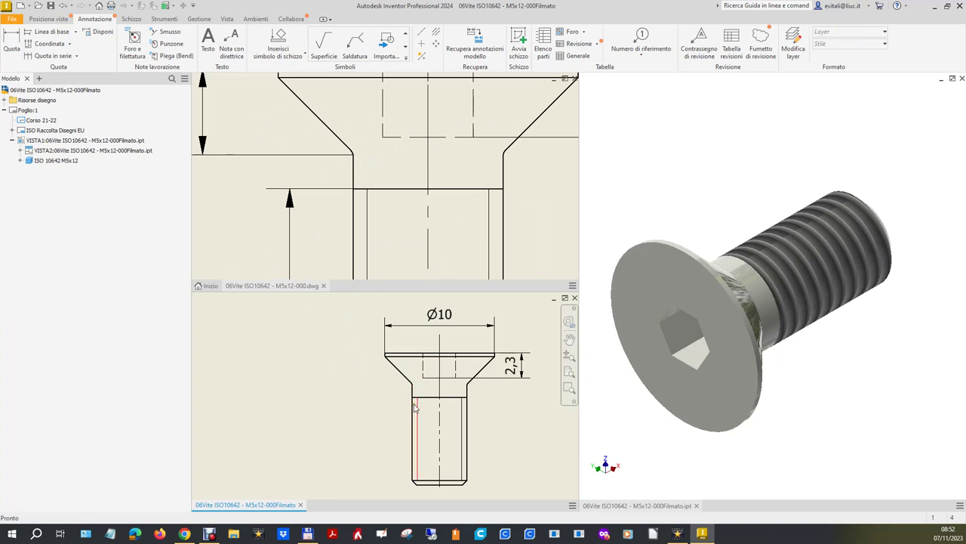
scroll(423, 392, down, 3)
Dimension the chamfer-shank corner to the head's top edge, placing 2,88 left of the head.
key(d)
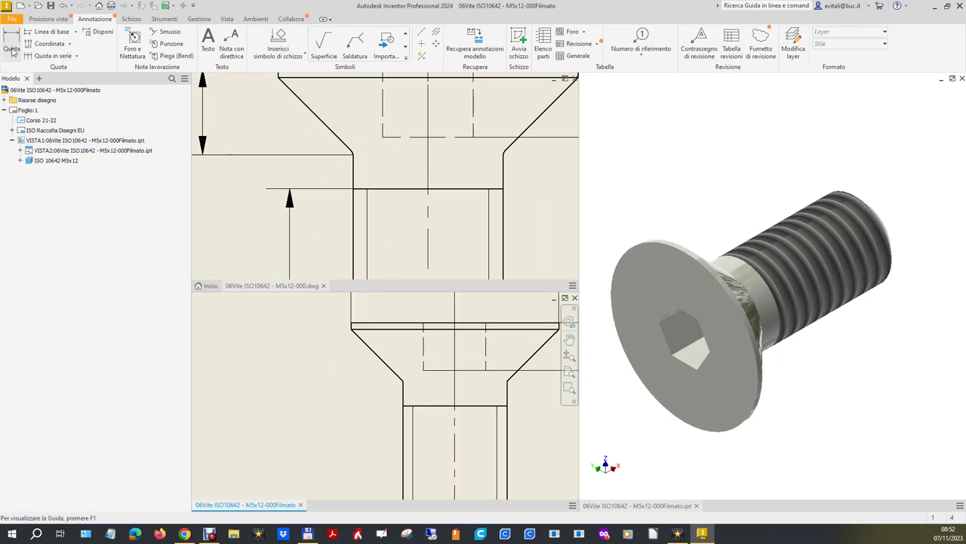
scroll(404, 387, down, 2)
click(408, 377)
scroll(442, 416, up, 2)
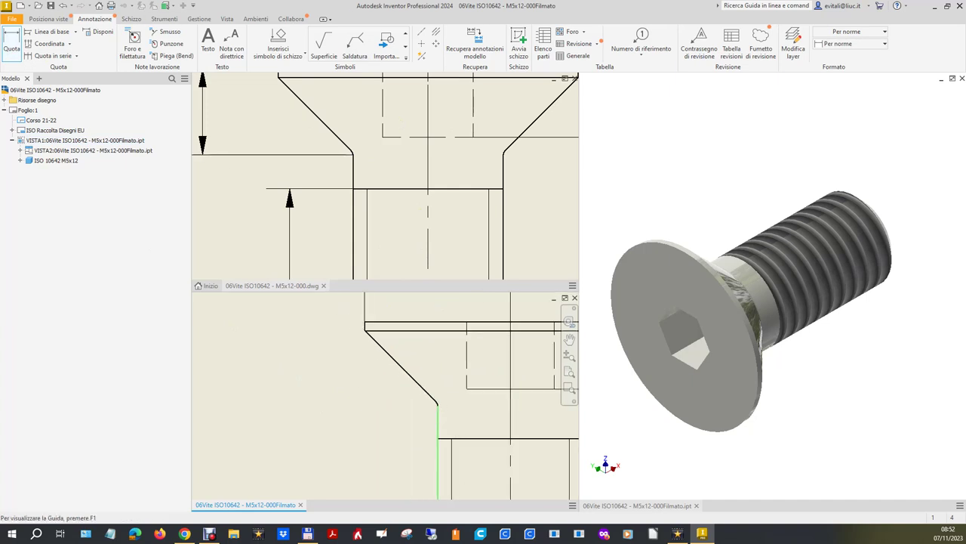
click(16, 52)
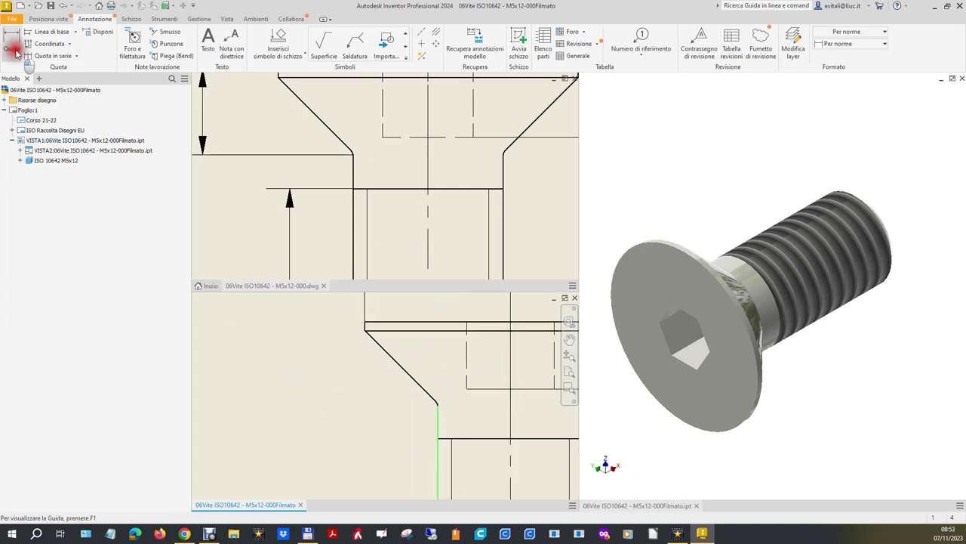
click(437, 403)
click(446, 325)
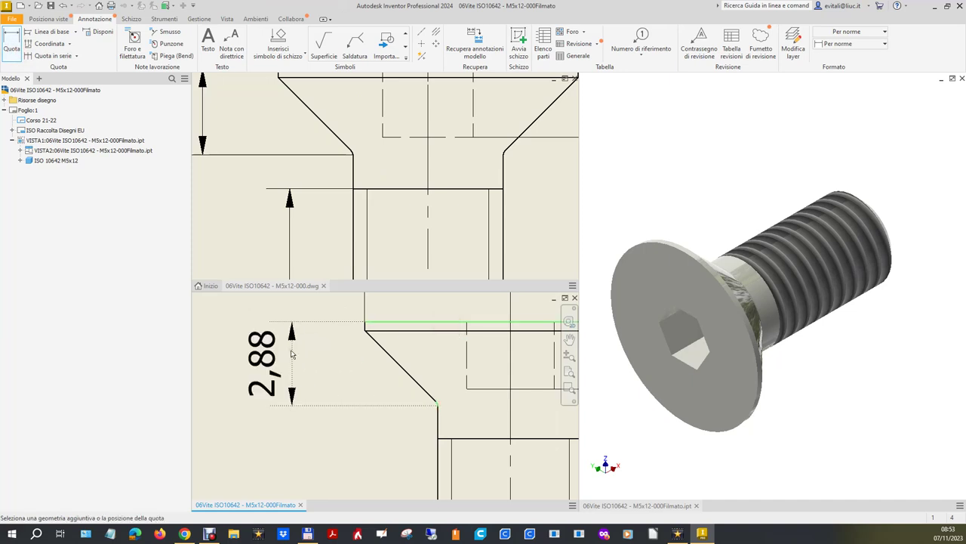
click(293, 354)
scroll(295, 354, down, 2)
scroll(483, 146, down, 3)
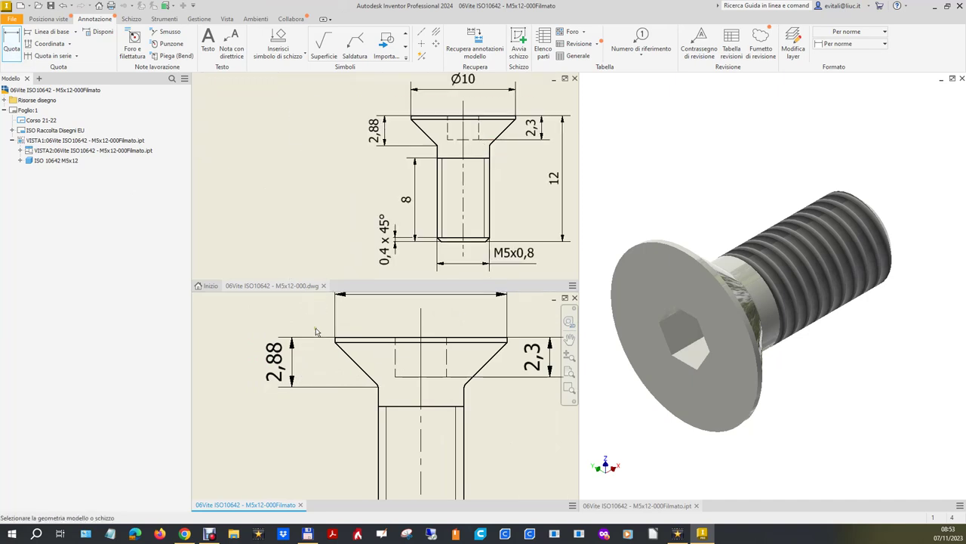
scroll(314, 324, down, 3)
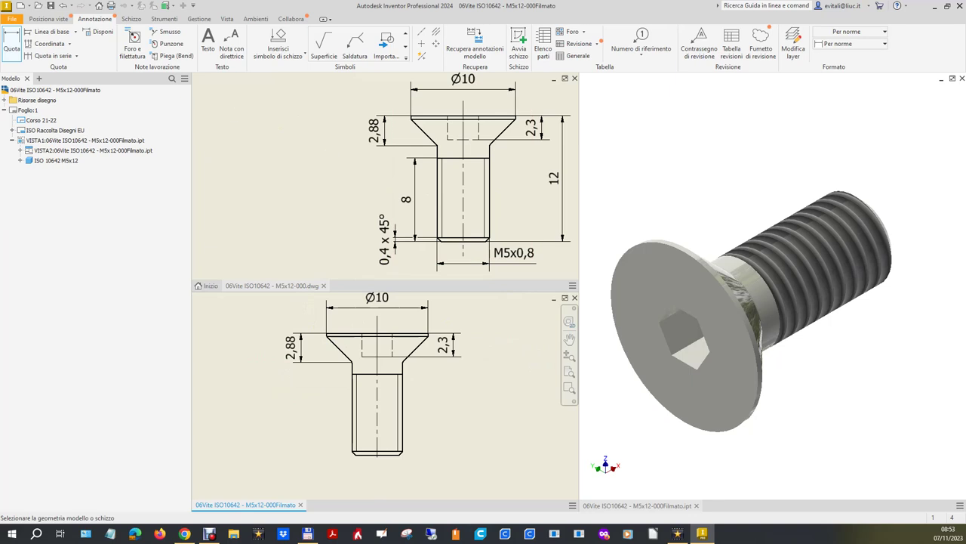
key(Escape)
Add the 12 overall length on the right and the 8 shank length on the left.
key(d)
click(420, 334)
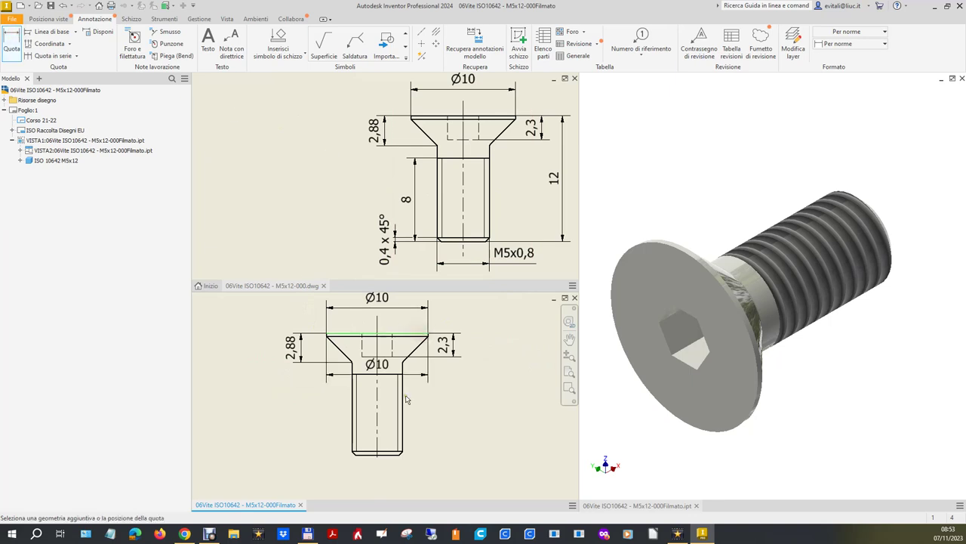
click(387, 454)
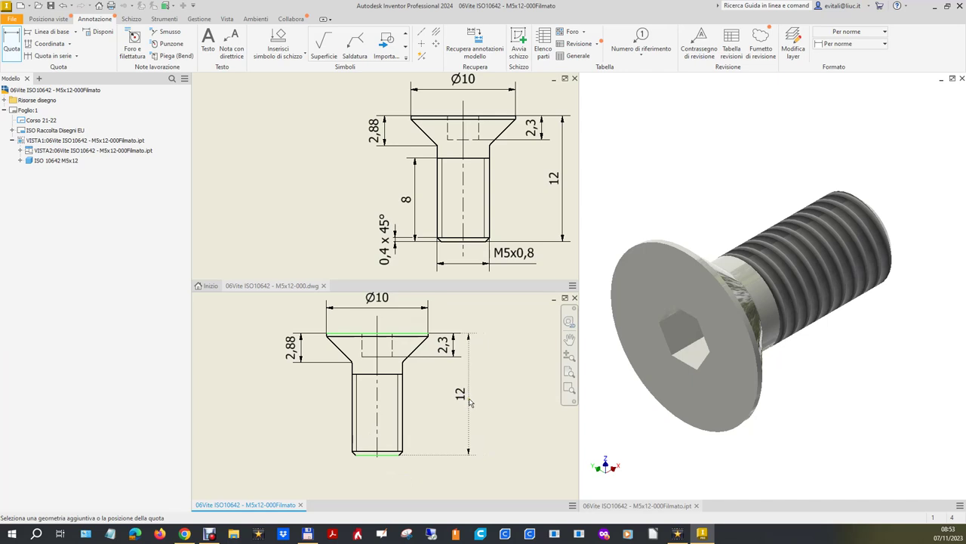
click(468, 401)
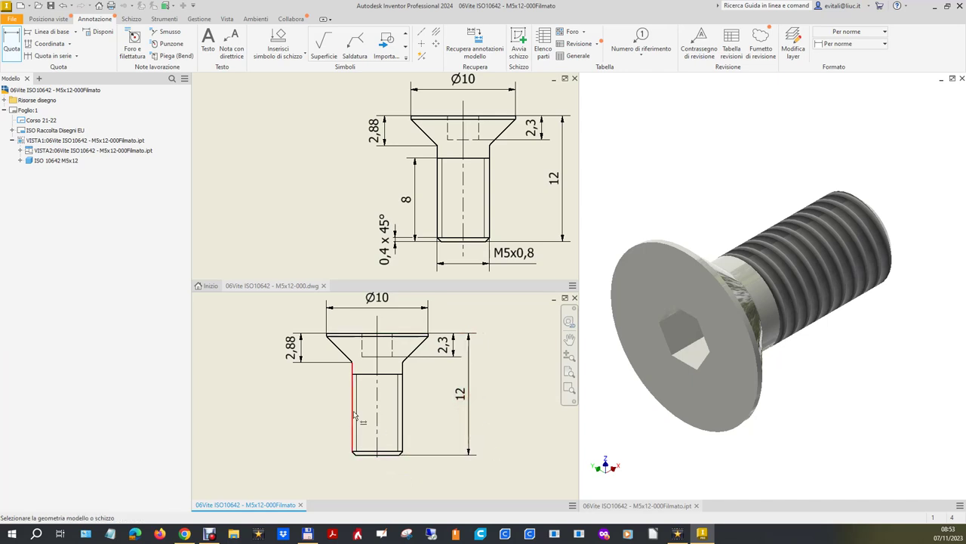
click(384, 373)
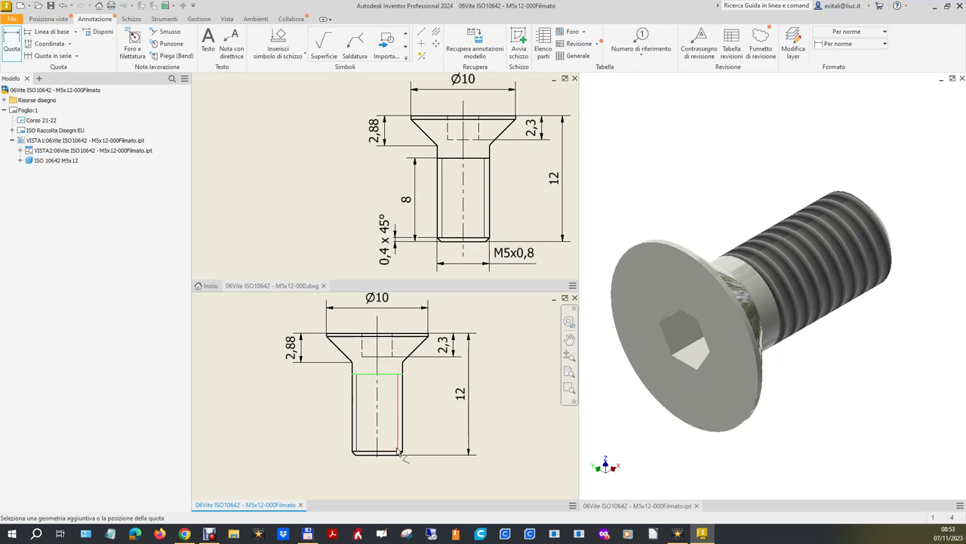
click(393, 455)
click(330, 423)
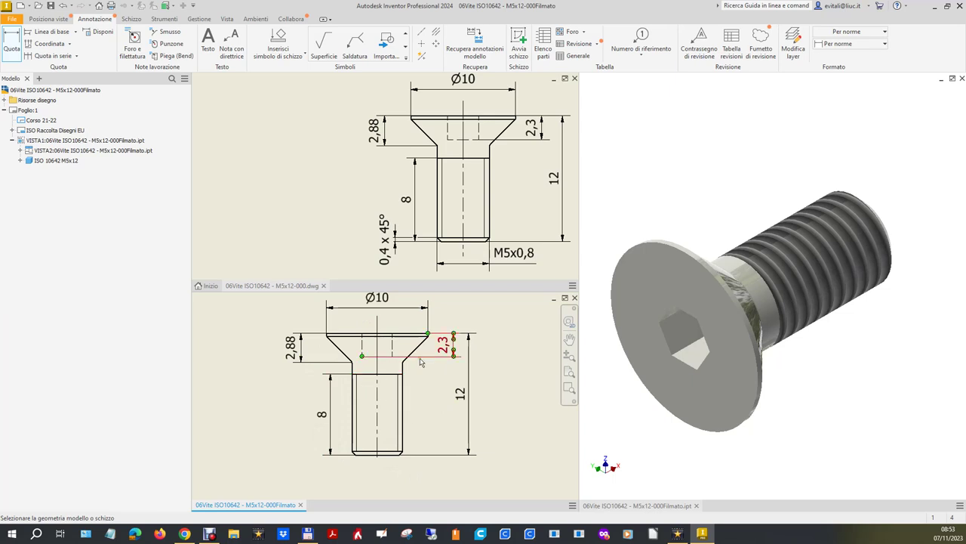
key(Escape)
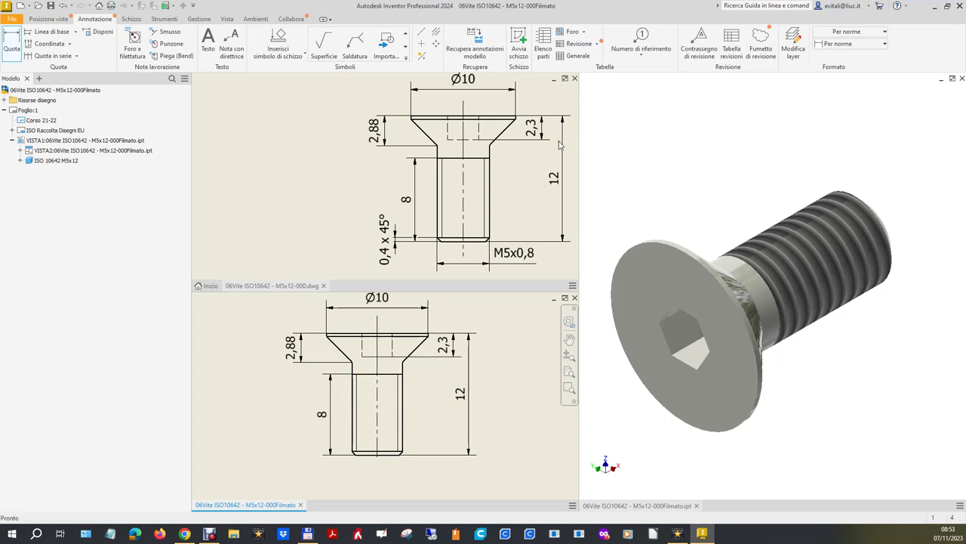
key(d)
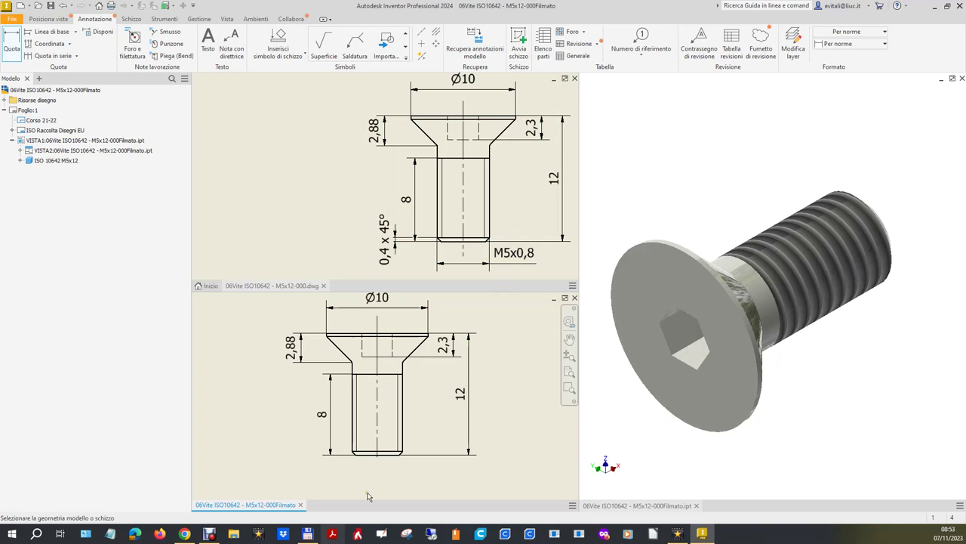
scroll(373, 476, up, 3)
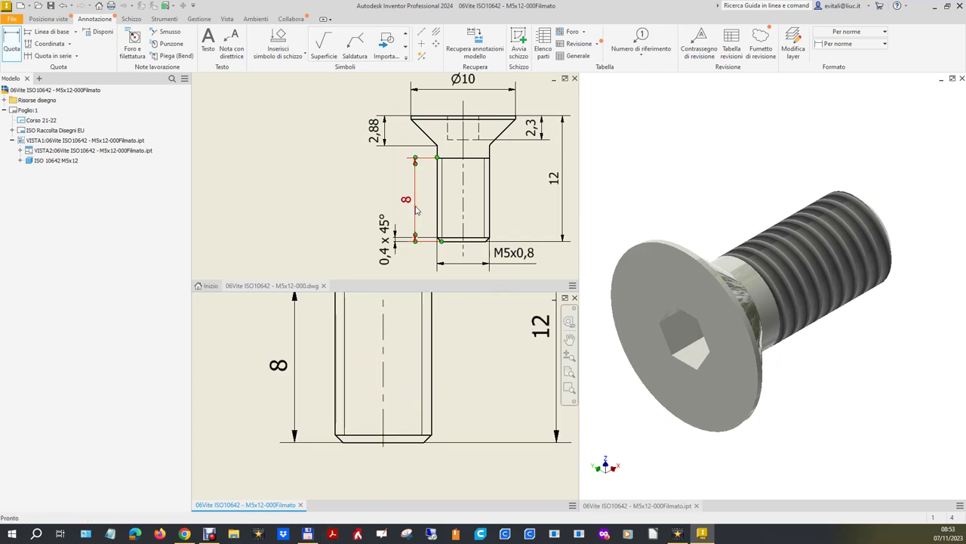
Try a chamfer note on the screw tip, then cancel it.
click(158, 39)
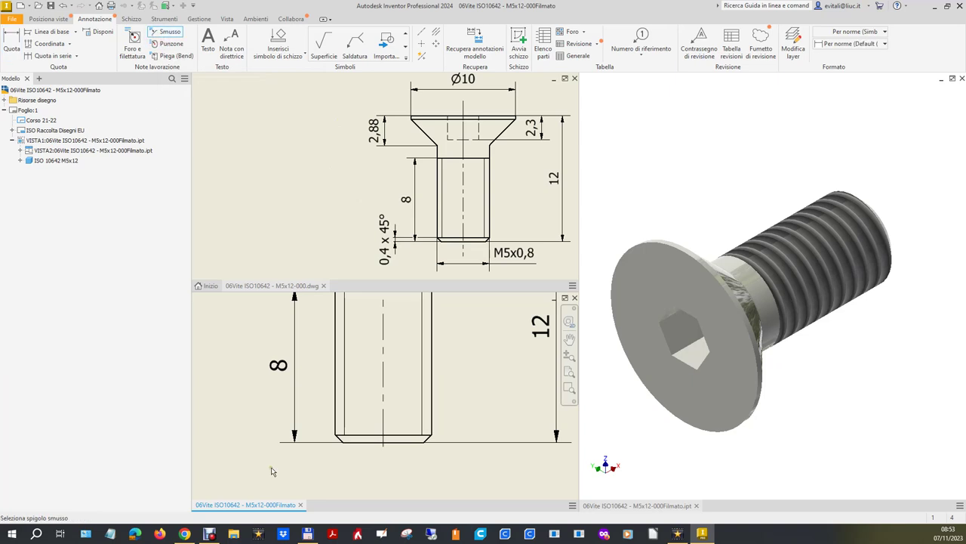
scroll(342, 374, up, 2)
scroll(342, 374, up, 2)
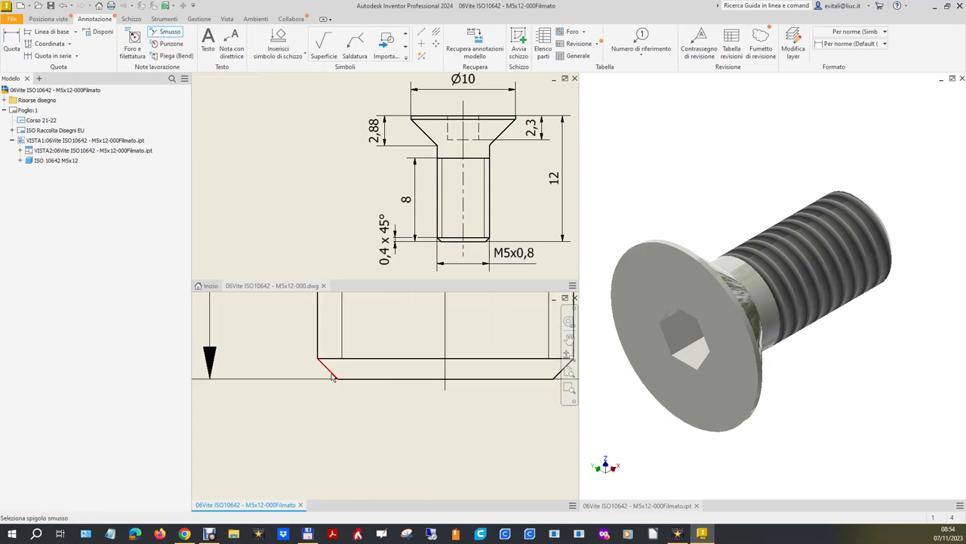
click(333, 377)
click(329, 360)
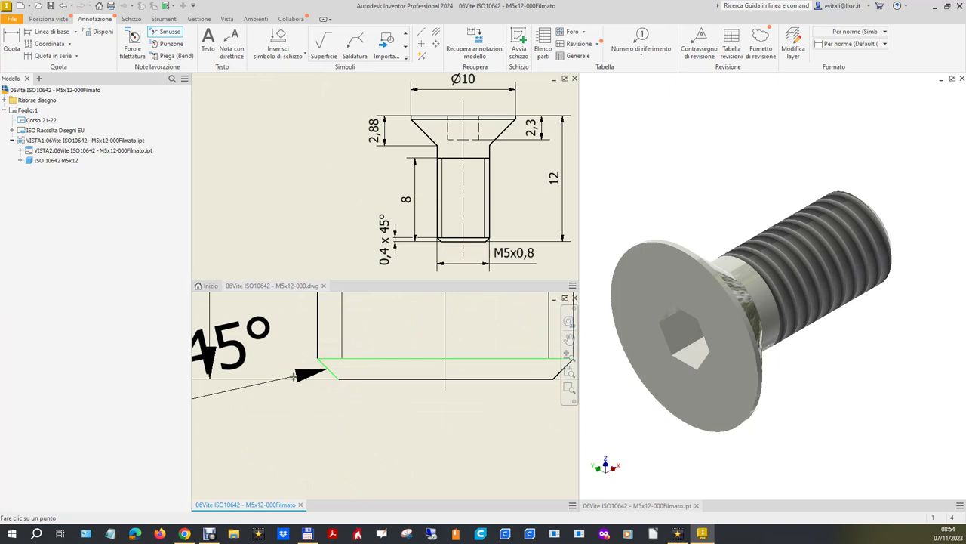
key(Escape)
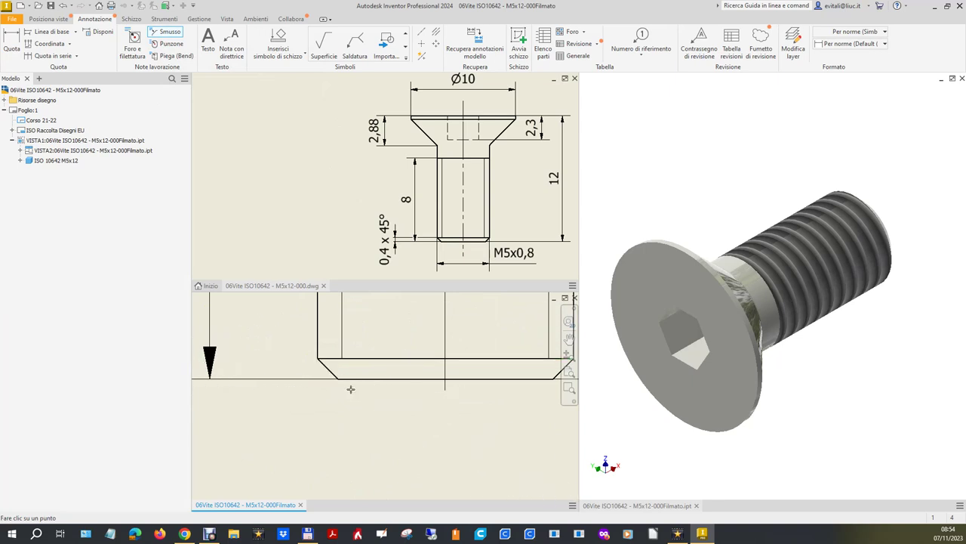
scroll(466, 328, down, 2)
scroll(435, 390, down, 2)
scroll(438, 364, up, 3)
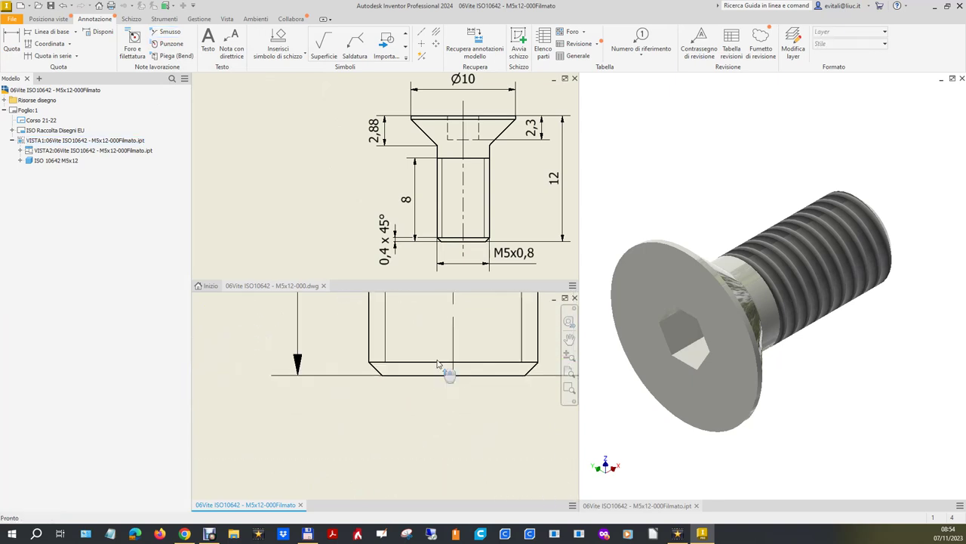
Place a 0,4 chamfer dimension left of the tip and shift the 8 dimension further left.
click(12, 47)
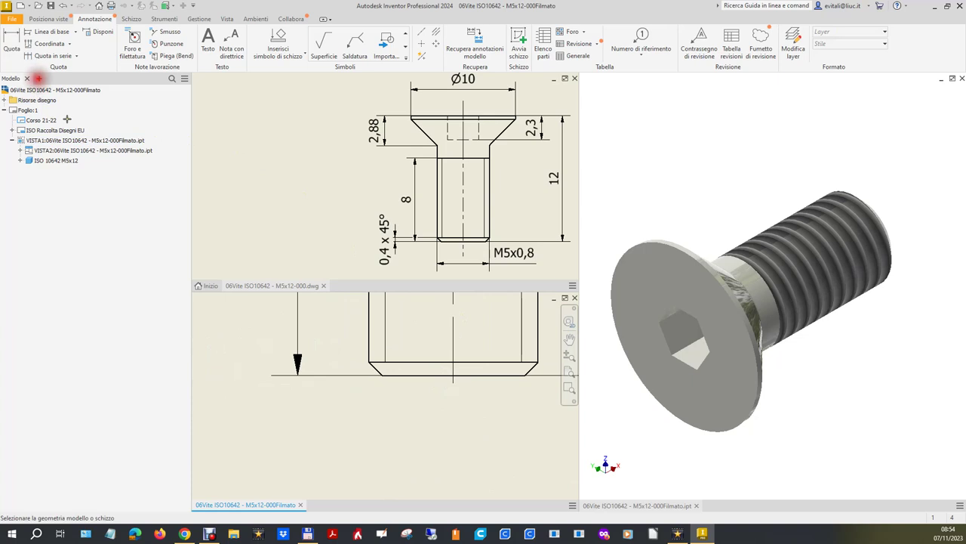
click(420, 377)
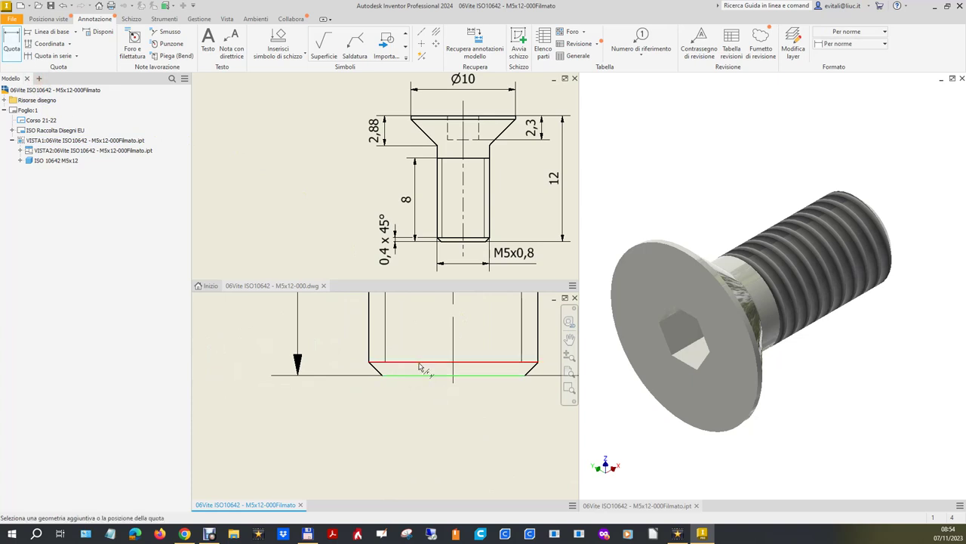
click(419, 363)
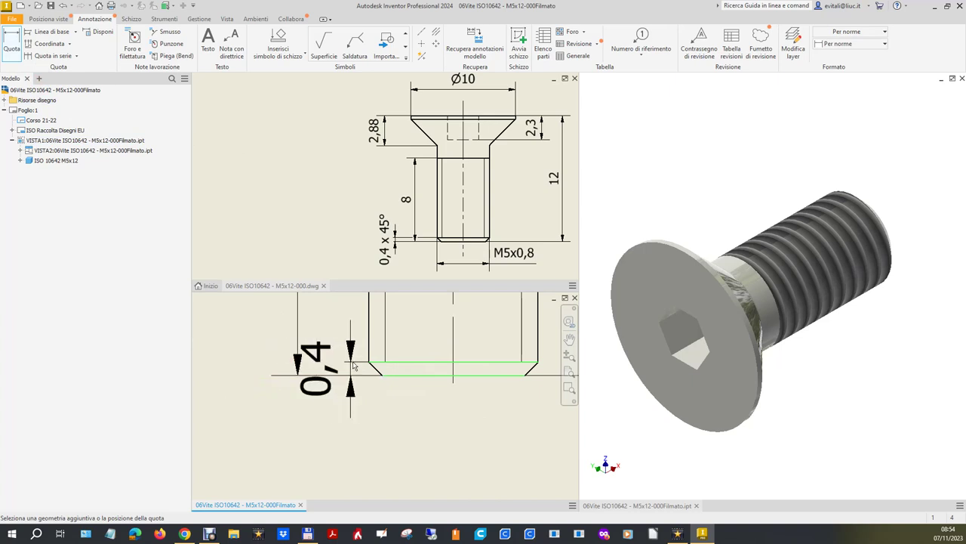
click(342, 373)
key(Escape)
scroll(340, 375, up, 2)
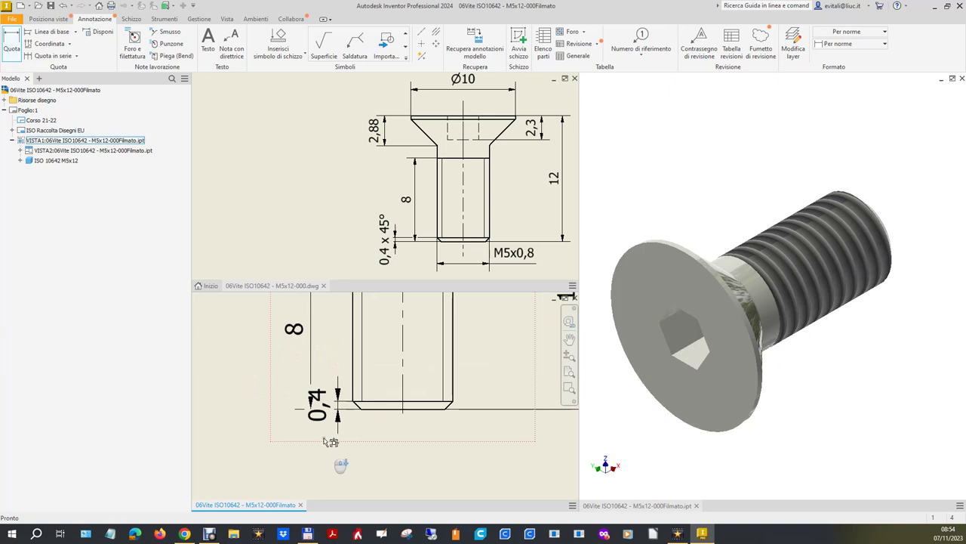
drag(291, 329, 275, 330)
Change the chamfer dimension text to '0,4 x 45°' and adjust its position.
double_click(324, 397)
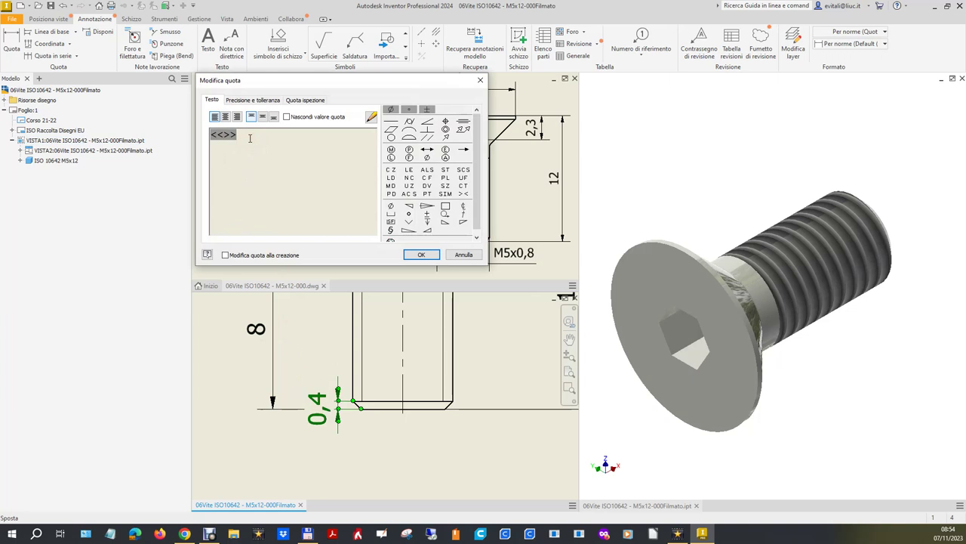
text( x 45)
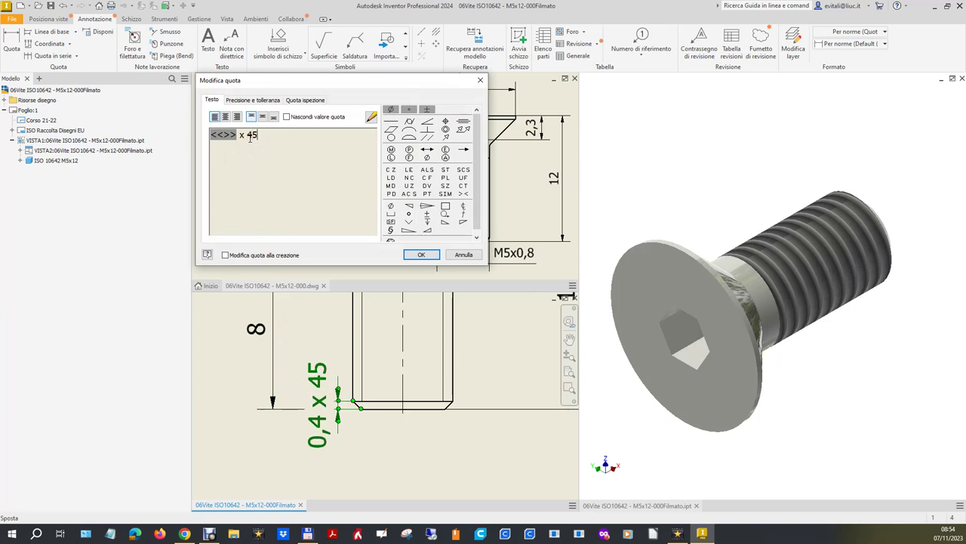
text(°)
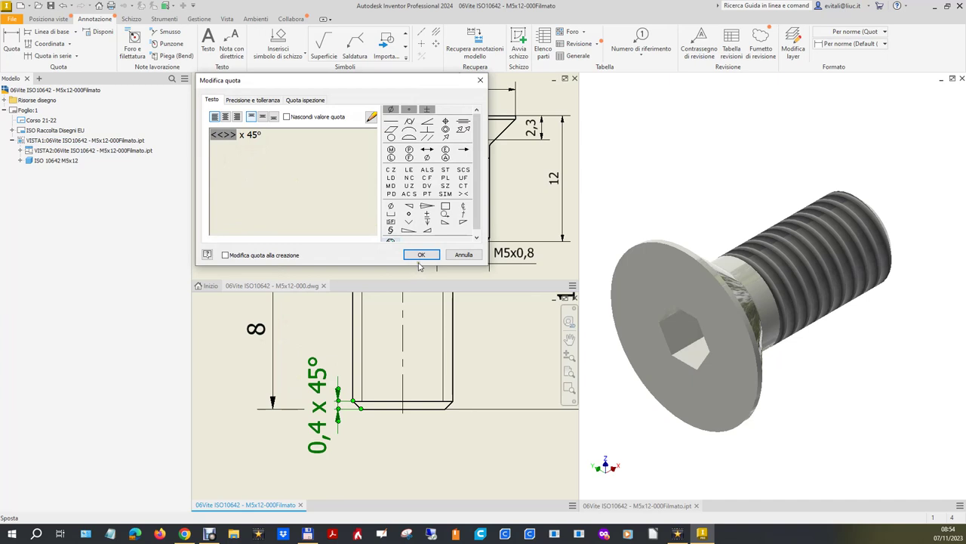
click(420, 255)
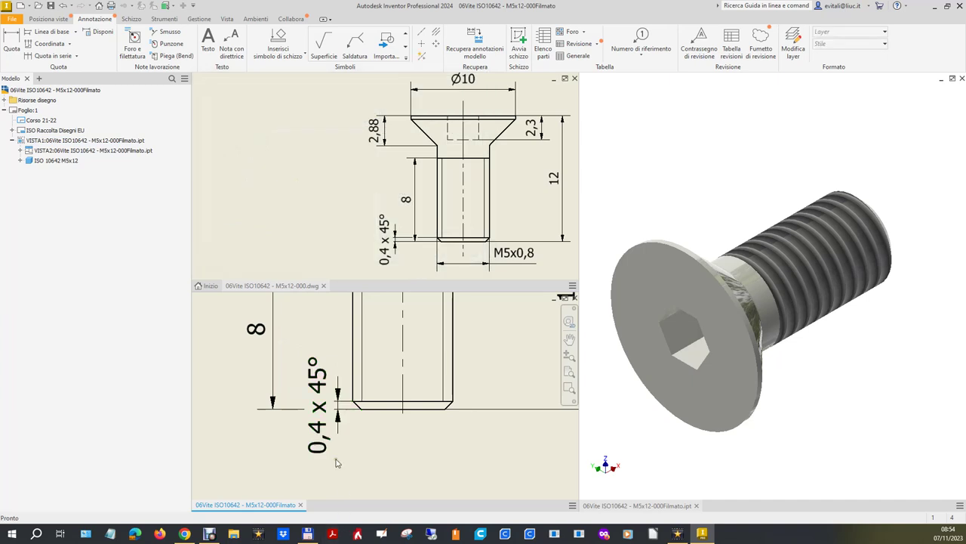
drag(307, 379, 305, 382)
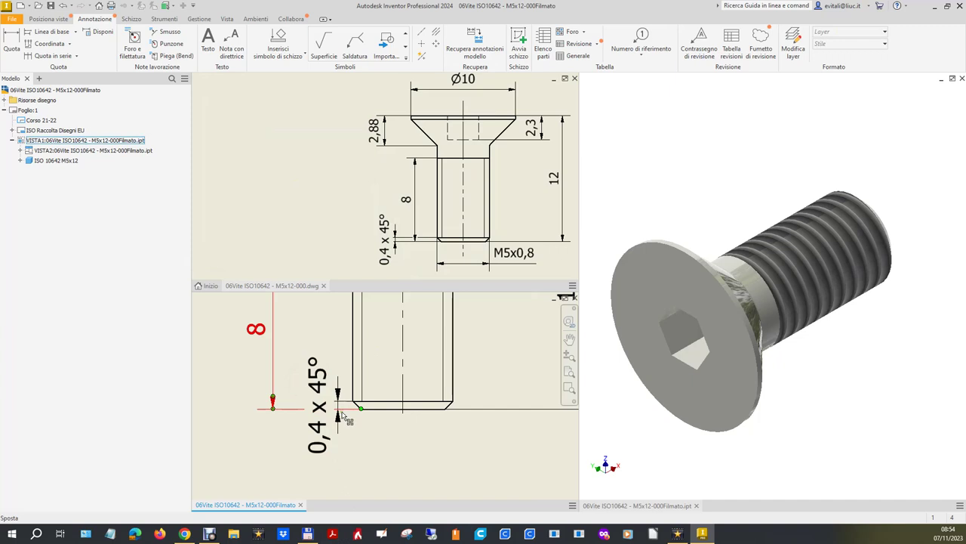
drag(337, 410, 319, 400)
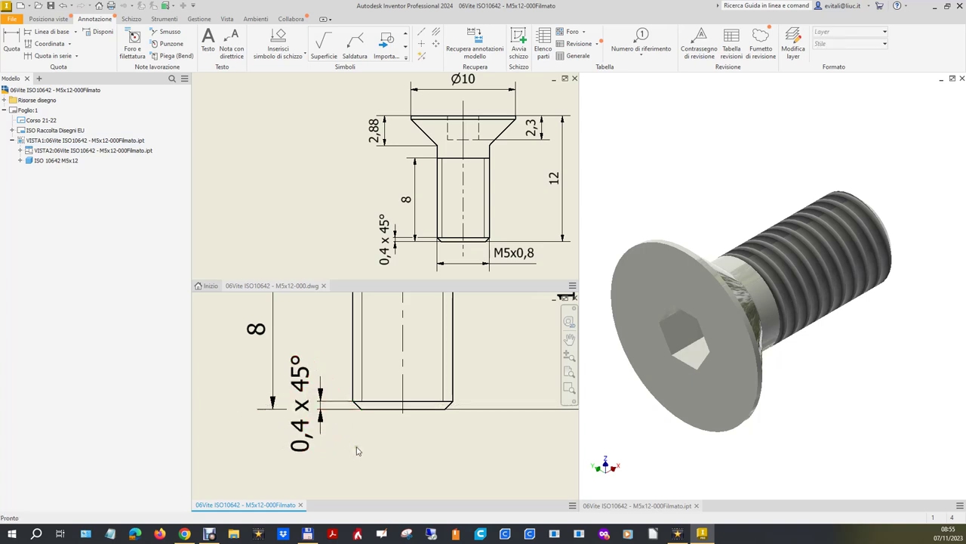
Try a thread note on the shank's thread edge.
scroll(358, 446, down, 2)
scroll(361, 447, down, 2)
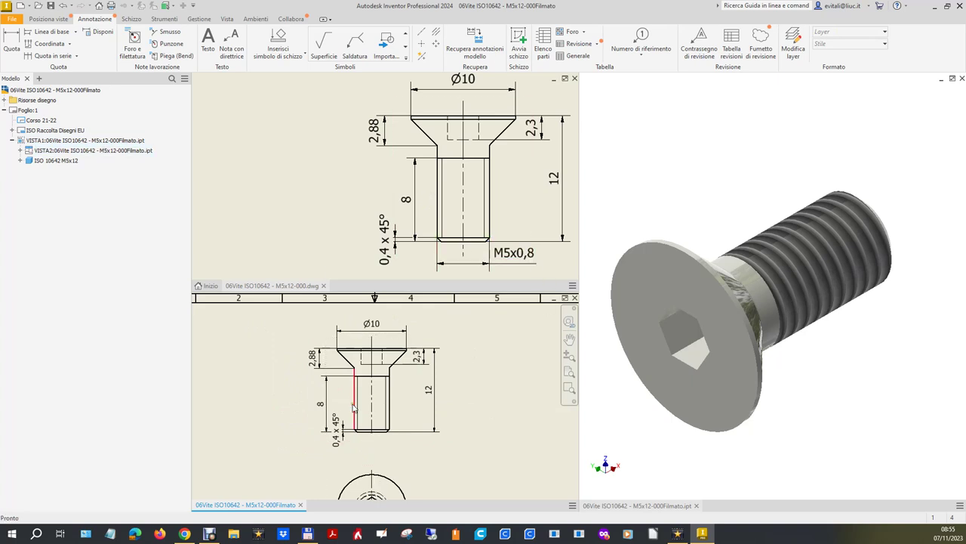
scroll(370, 433, up, 3)
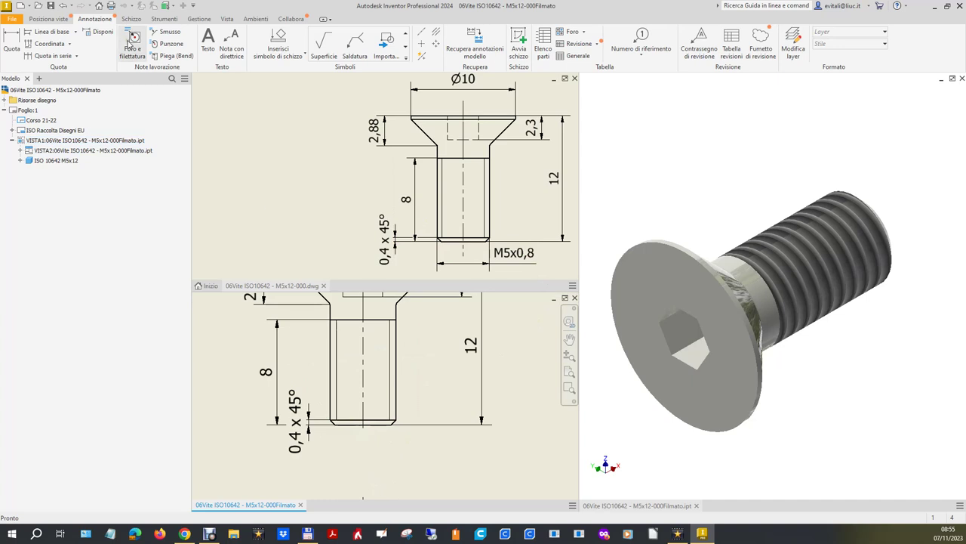
click(134, 41)
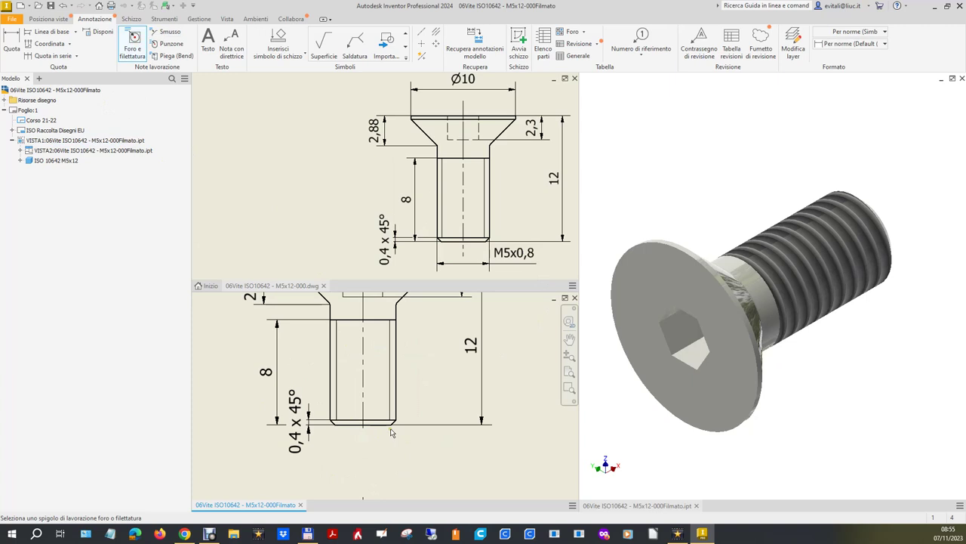
click(395, 400)
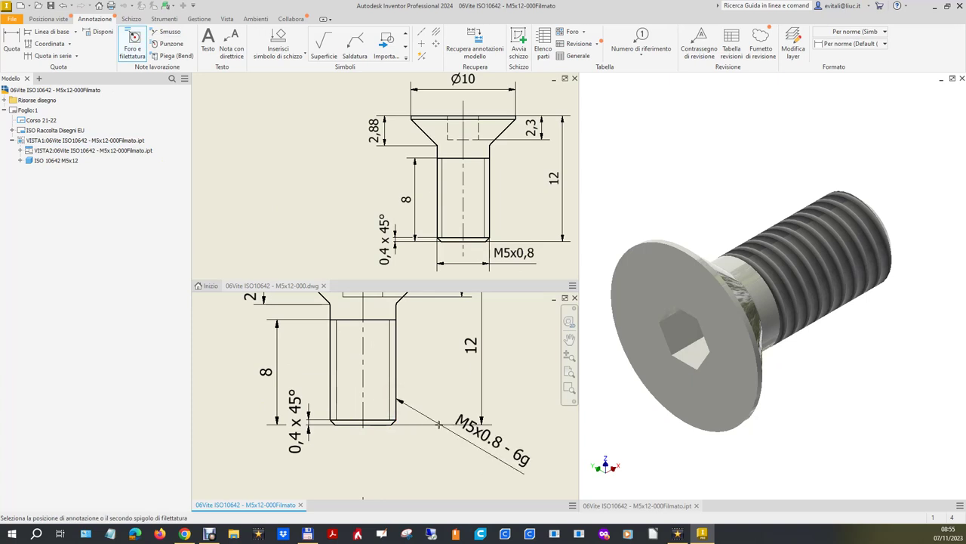
Dimension the shank width between both edges, placing Ø5 below the shank.
click(12, 45)
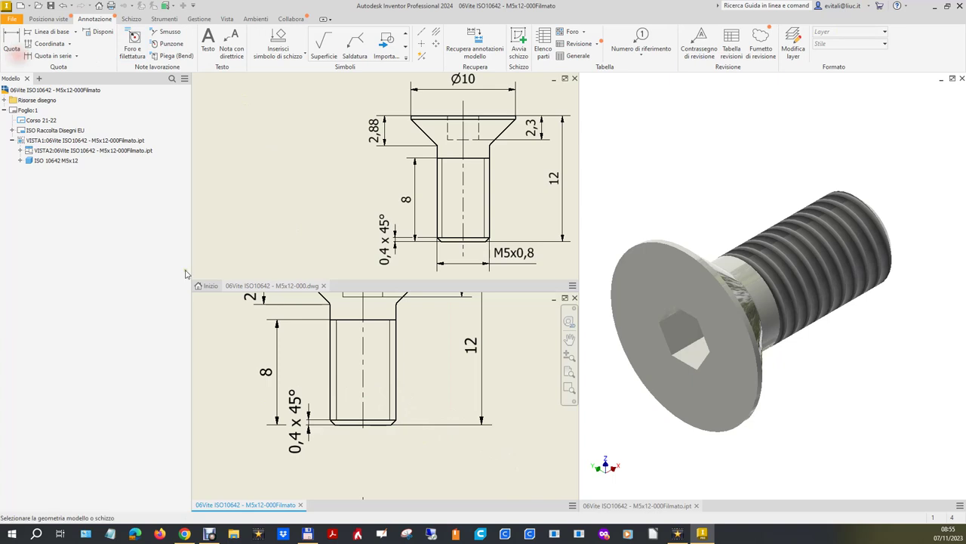
click(330, 364)
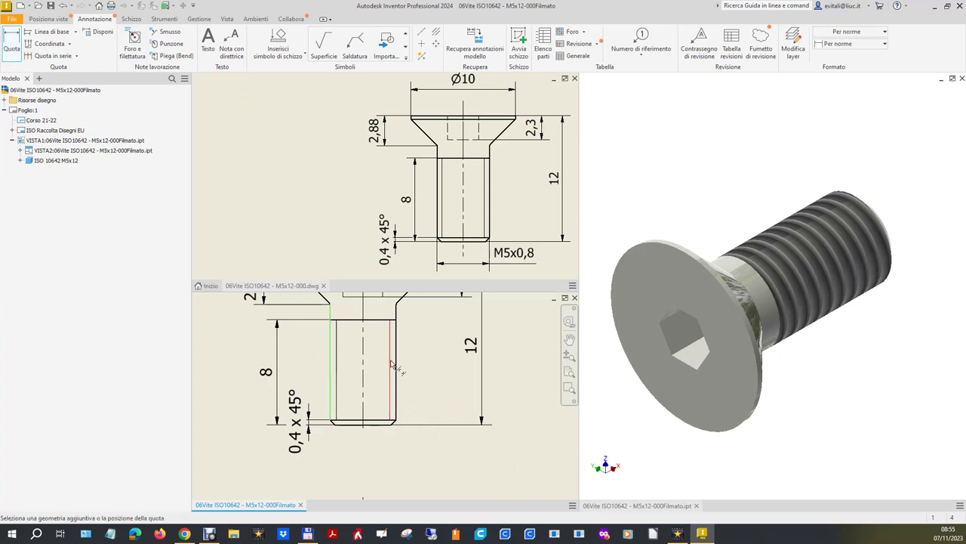
click(393, 364)
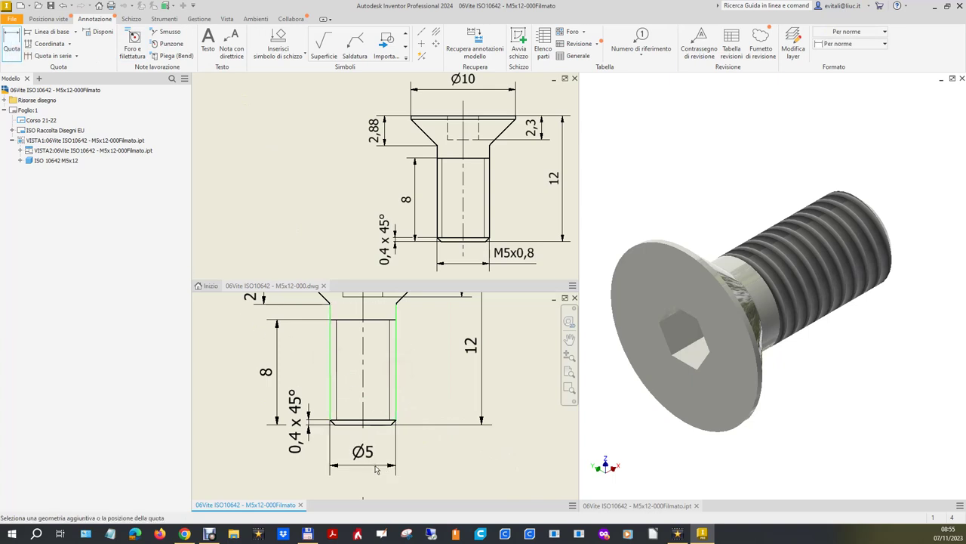
click(375, 462)
right_click(376, 465)
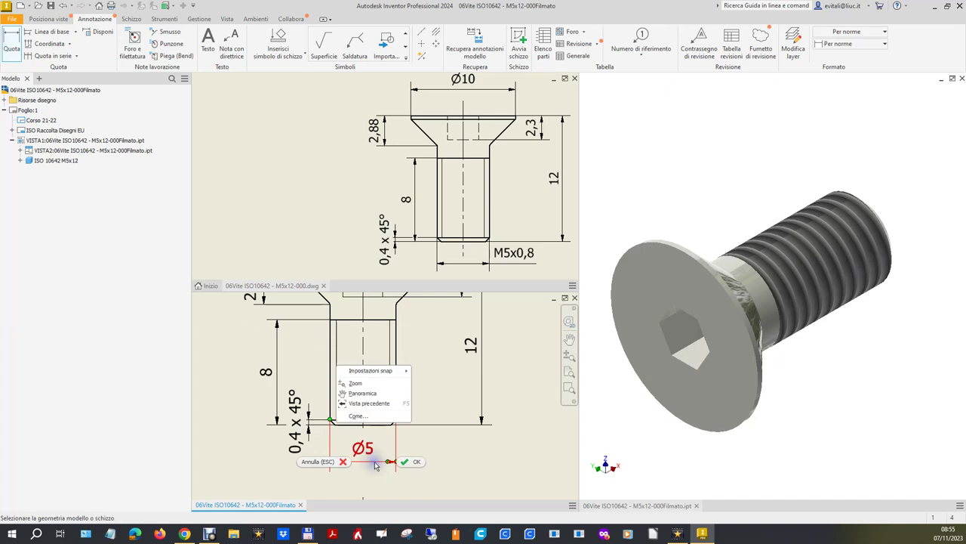
click(375, 464)
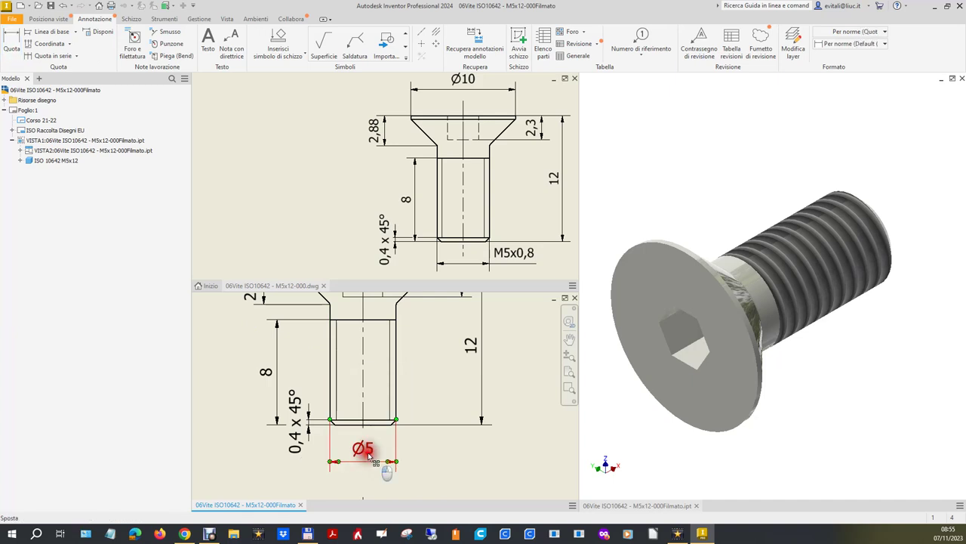
Hide the measured Ø5 value and replace it with the text 'M5 x 0,8'.
double_click(364, 451)
click(285, 117)
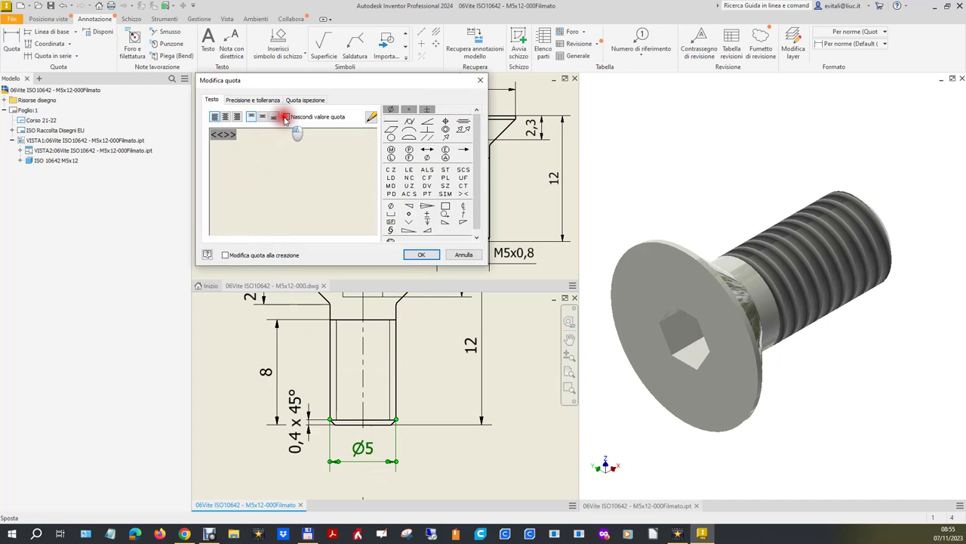
click(275, 137)
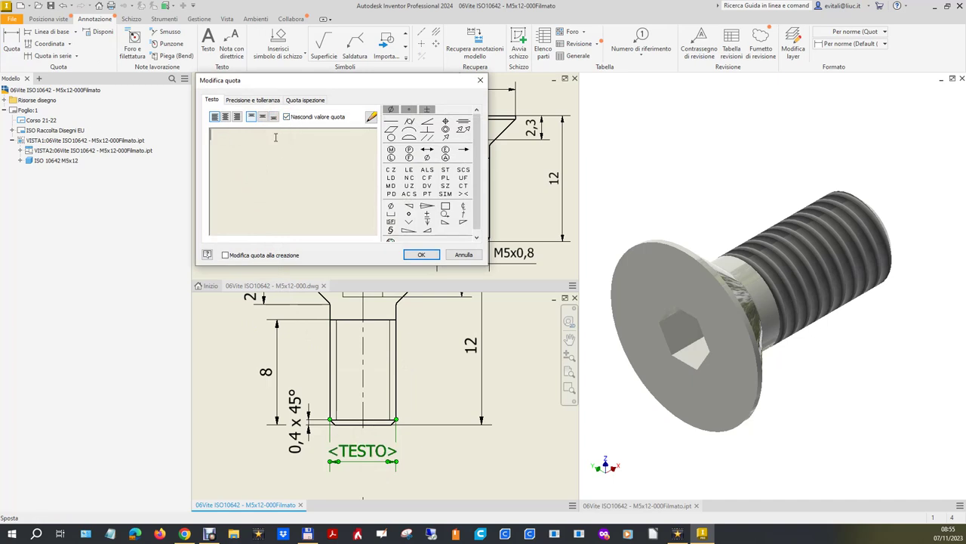
text(M)
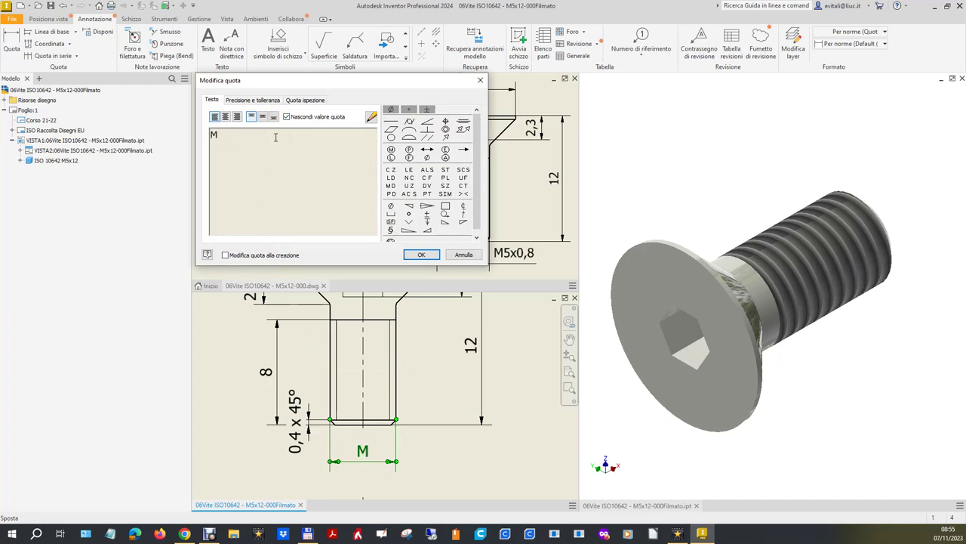
text(5 )
text(x 0,8)
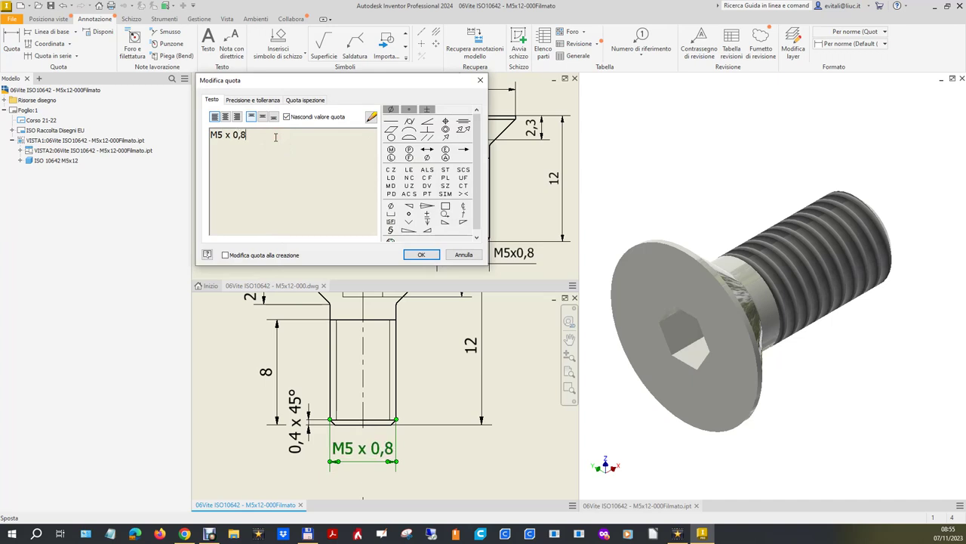
click(421, 255)
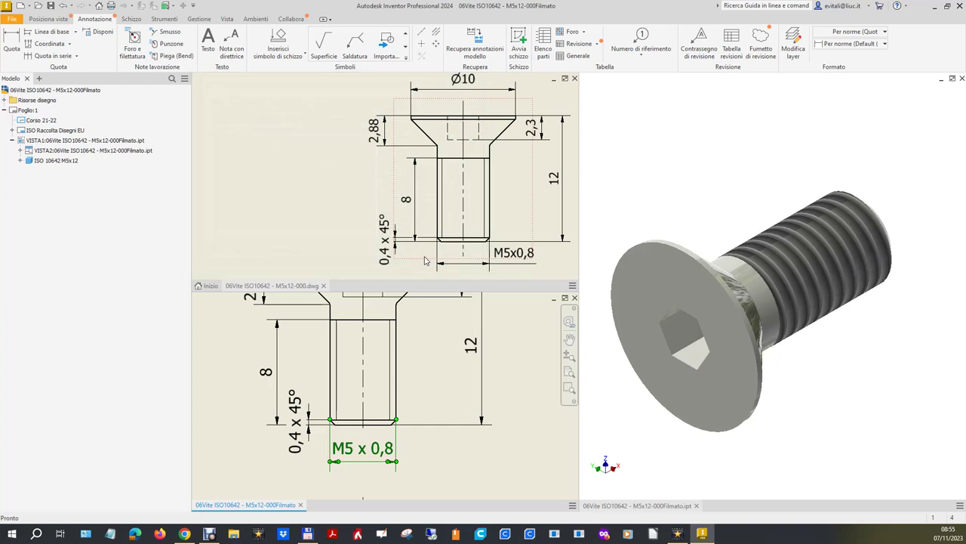
click(425, 261)
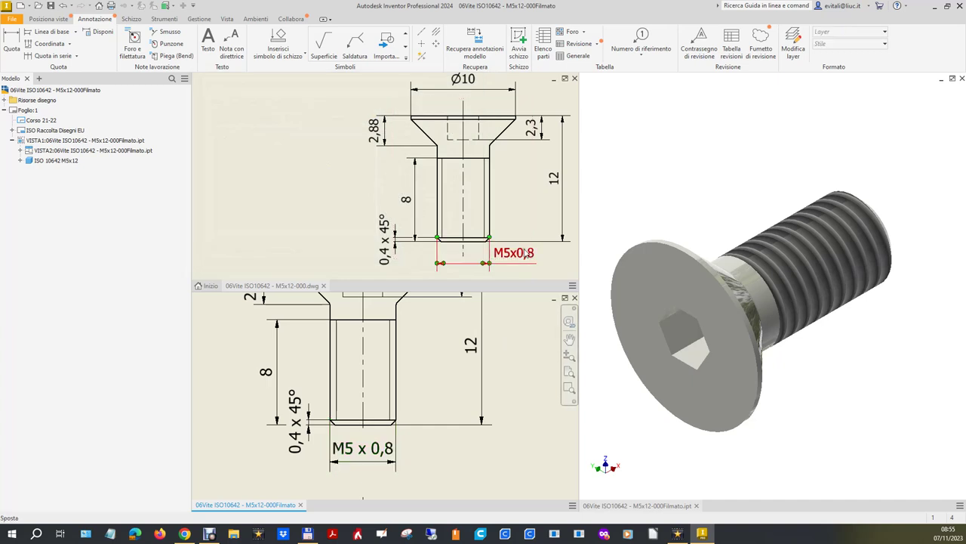
scroll(326, 189, up, 2)
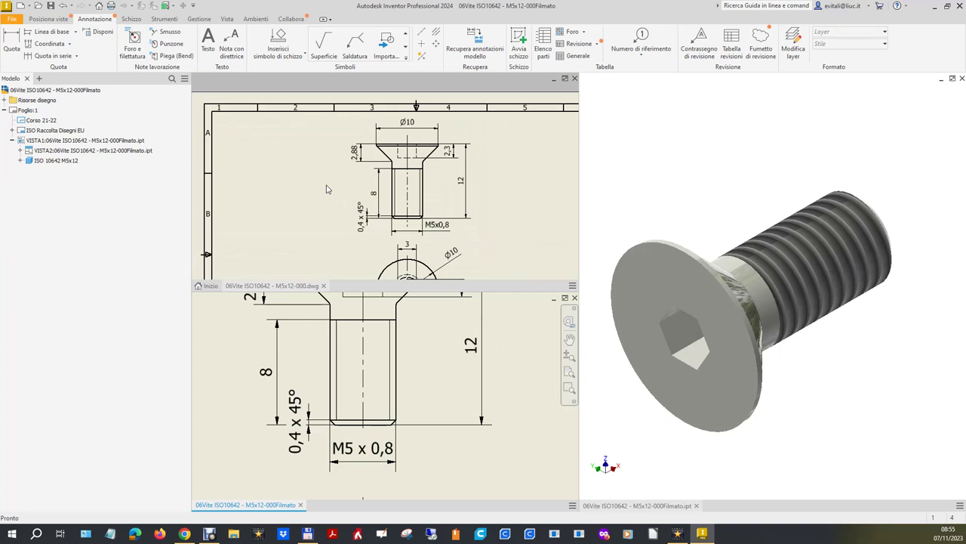
scroll(406, 369, up, 2)
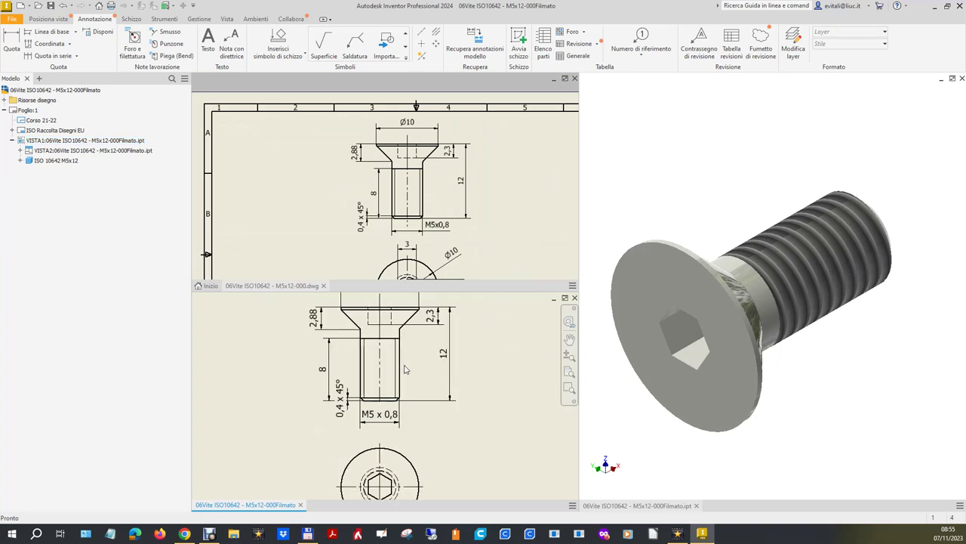
scroll(405, 368, up, 2)
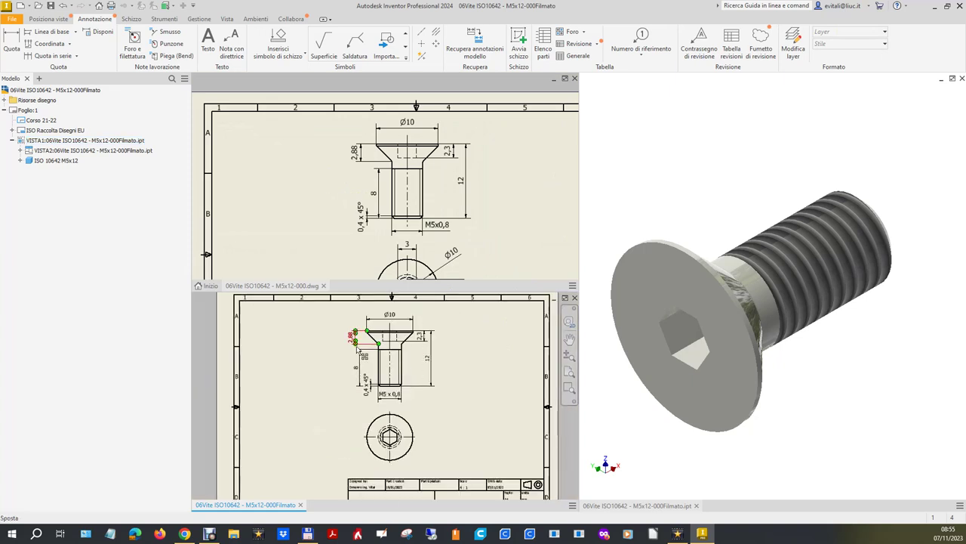
scroll(359, 377, up, 1)
scroll(393, 423, down, 2)
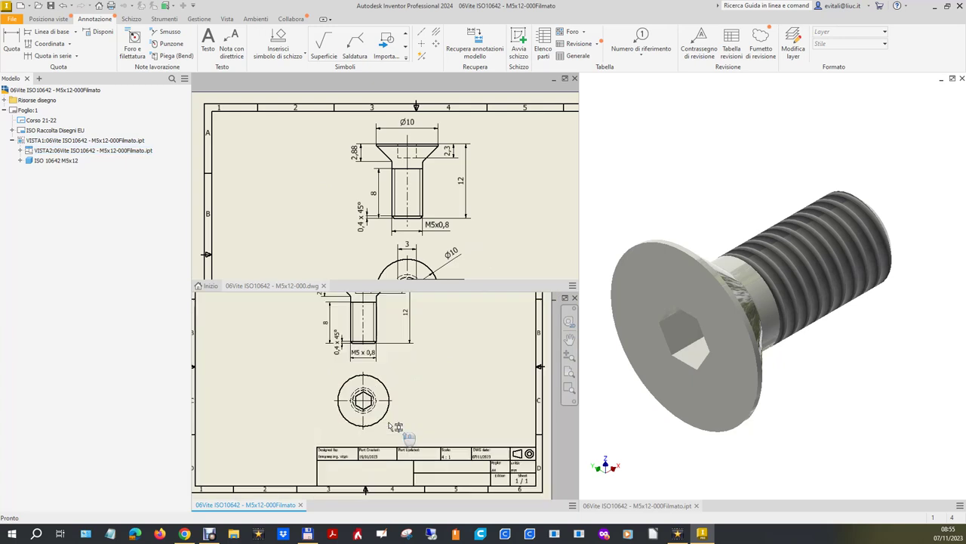
scroll(502, 181, up, 3)
scroll(483, 261, down, 2)
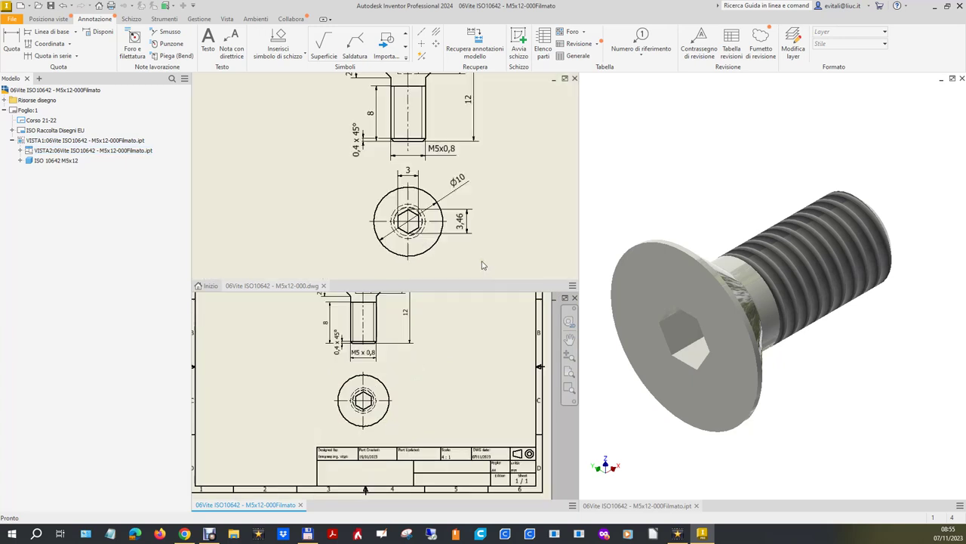
scroll(392, 388, up, 2)
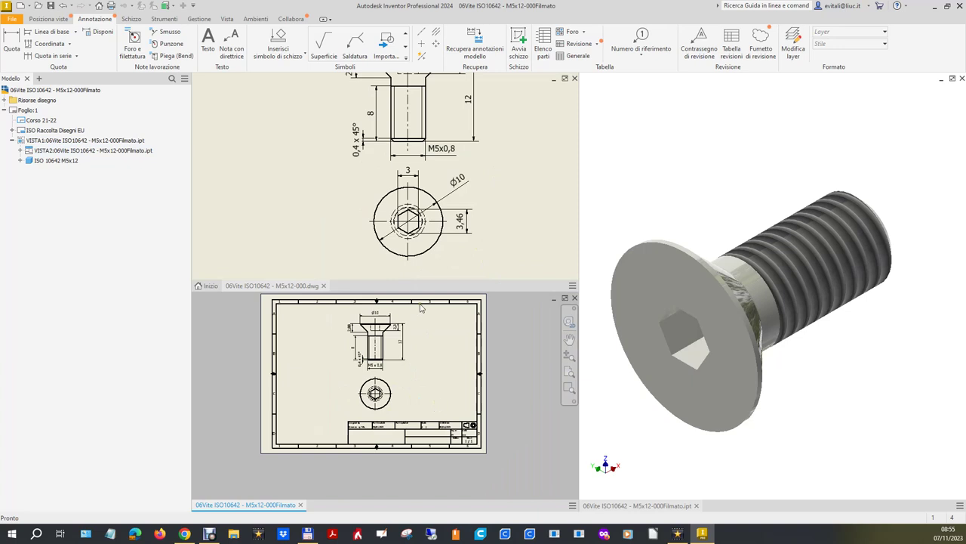
Add the ø10 head diameter and pick the hexagon's opposite flats for the 3 width.
click(17, 50)
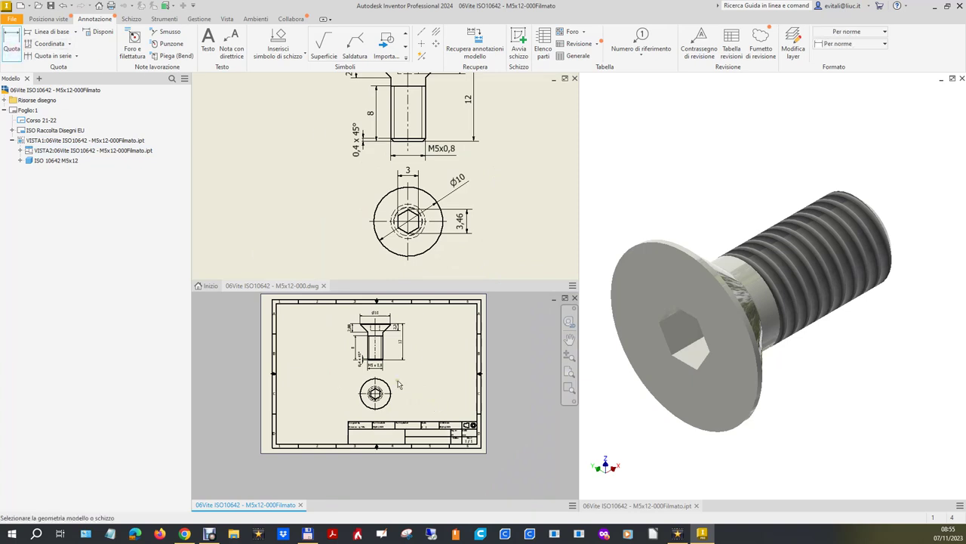
click(389, 385)
click(405, 377)
scroll(404, 404, up, 4)
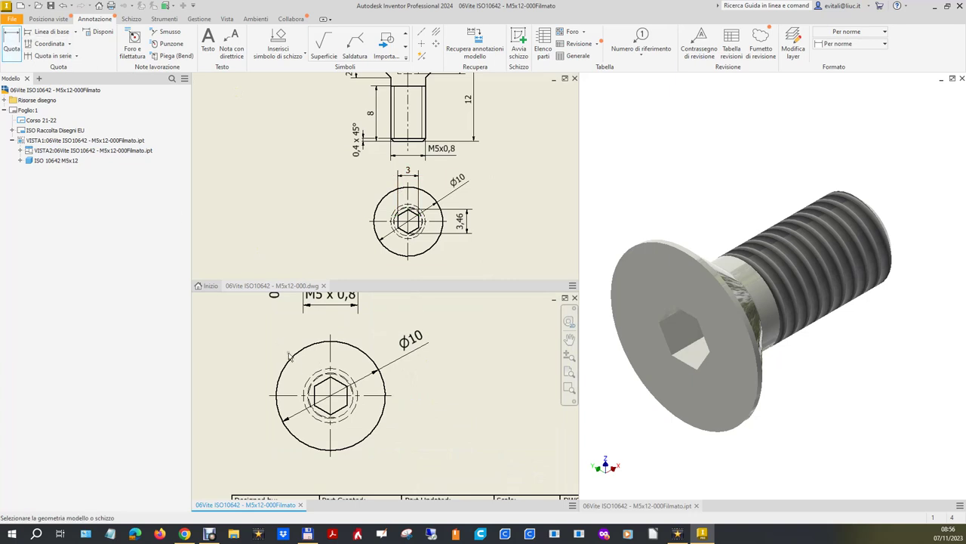
click(315, 395)
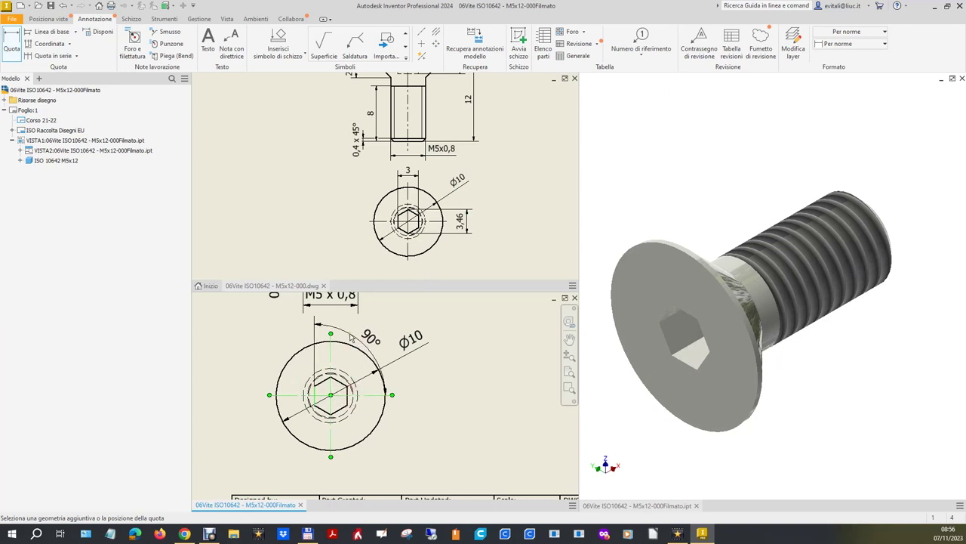
key(Escape)
click(11, 42)
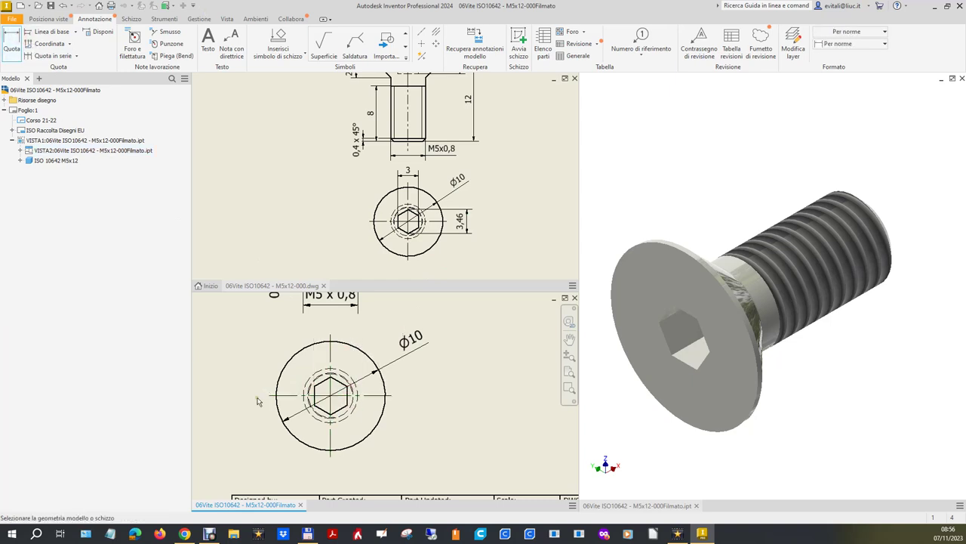
click(315, 394)
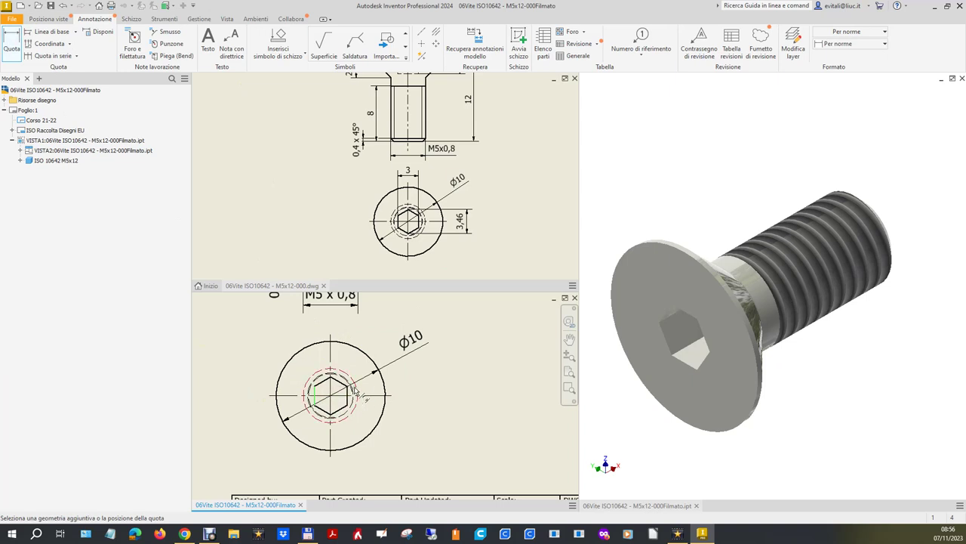
click(349, 395)
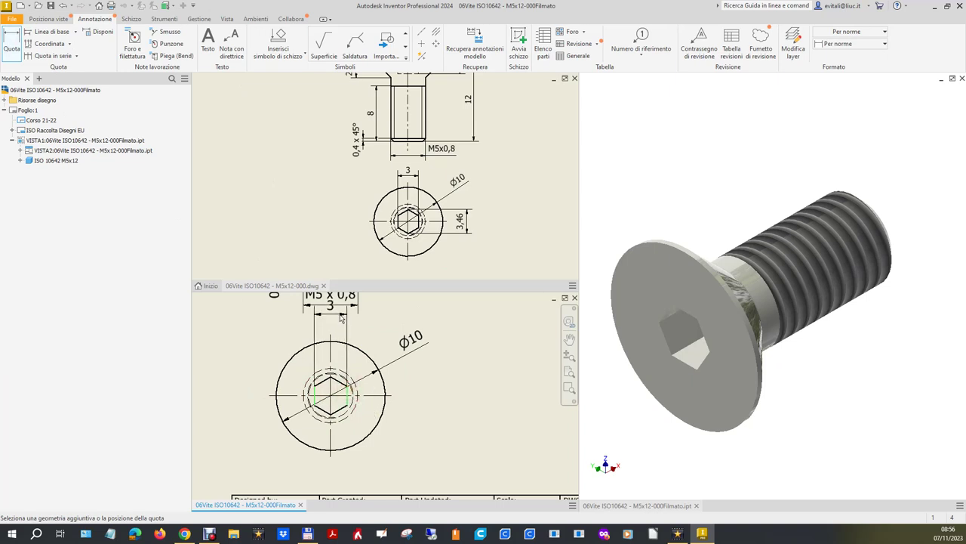
Move the side view slightly up and the end view slightly down on the sheet.
key(Escape)
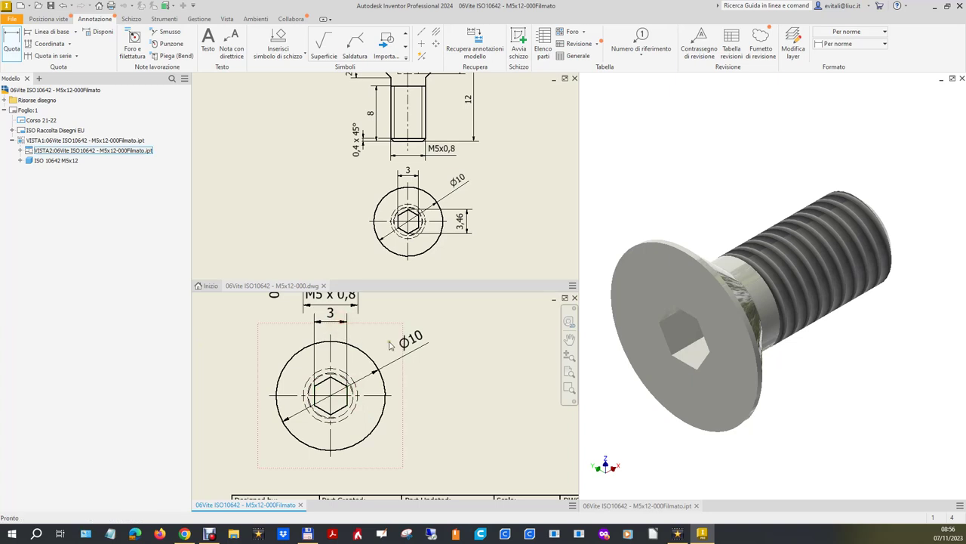
scroll(434, 385, down, 5)
scroll(460, 366, down, 2)
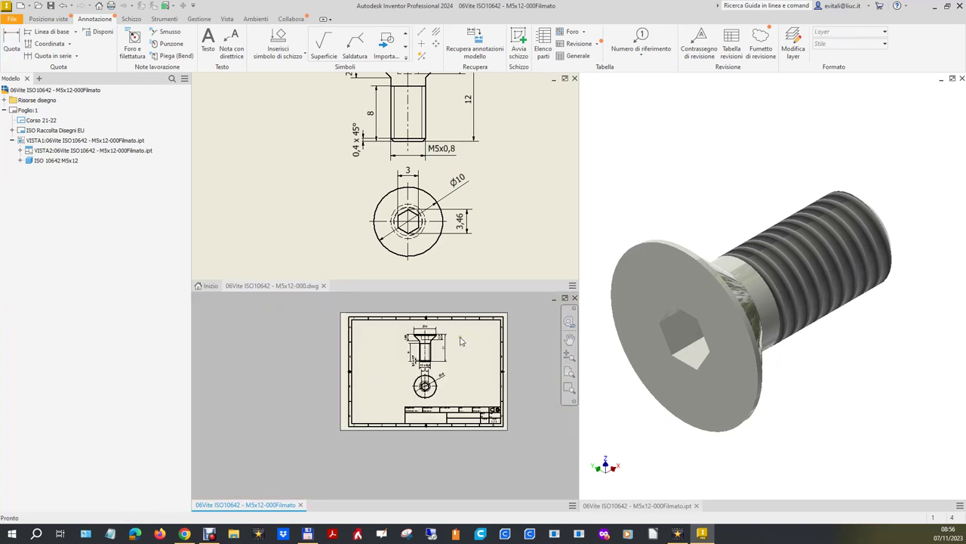
scroll(460, 338, up, 3)
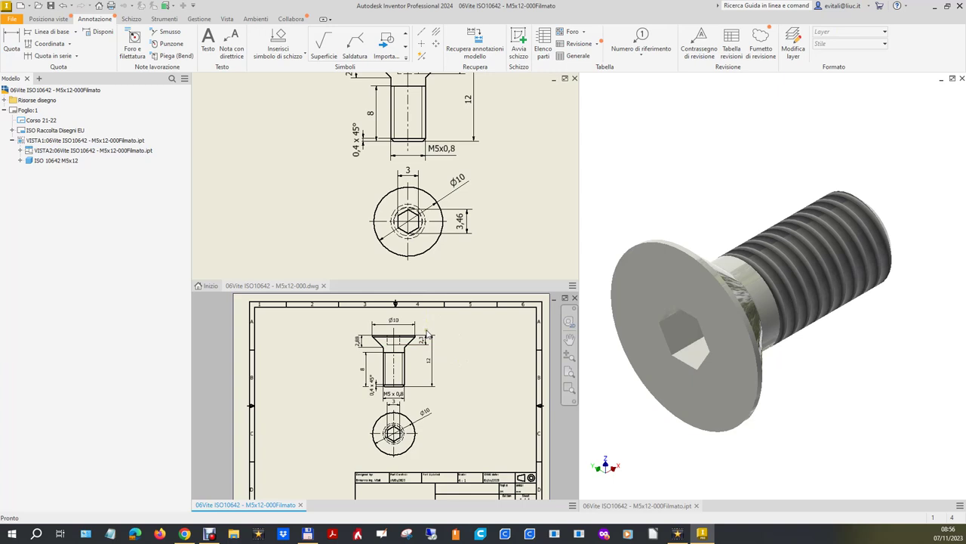
scroll(427, 332, up, 3)
click(419, 323)
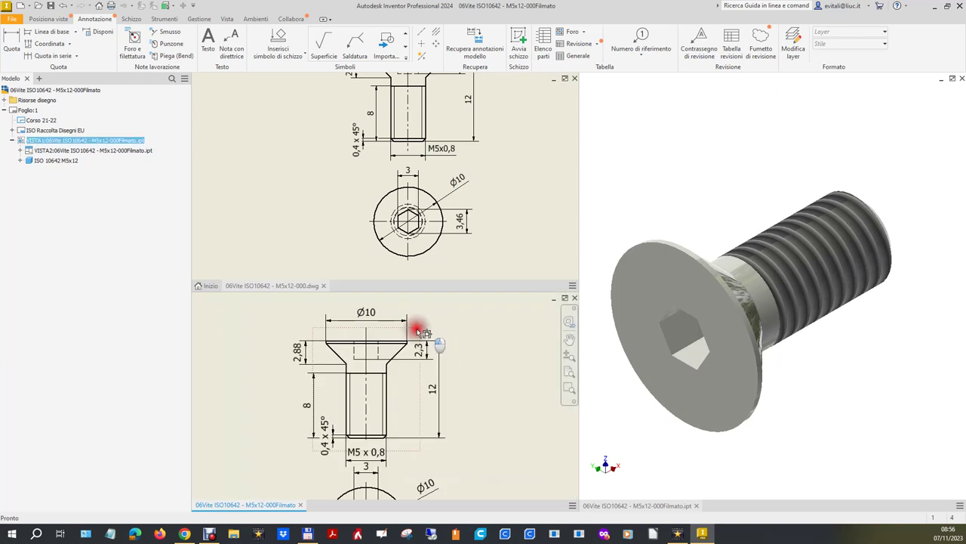
drag(419, 323, 420, 304)
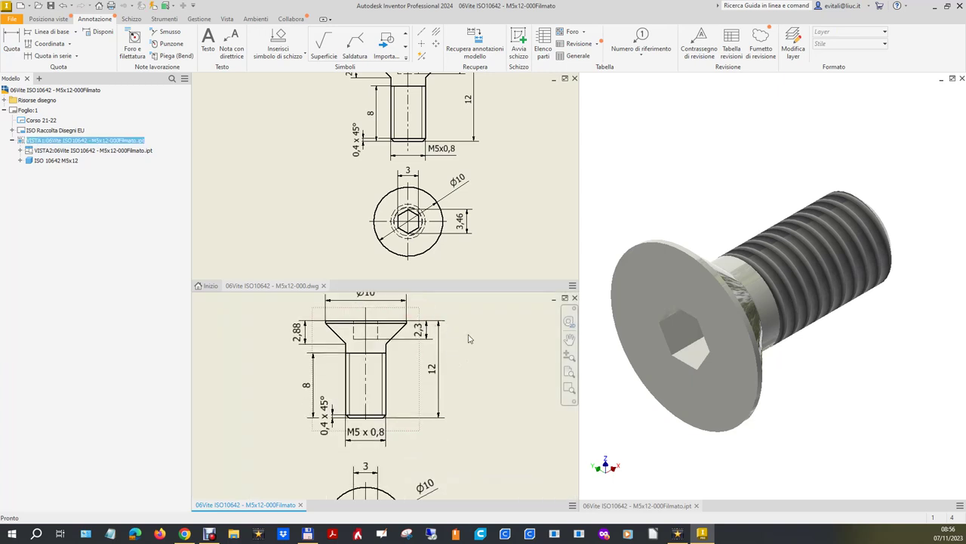
scroll(427, 332, down, 3)
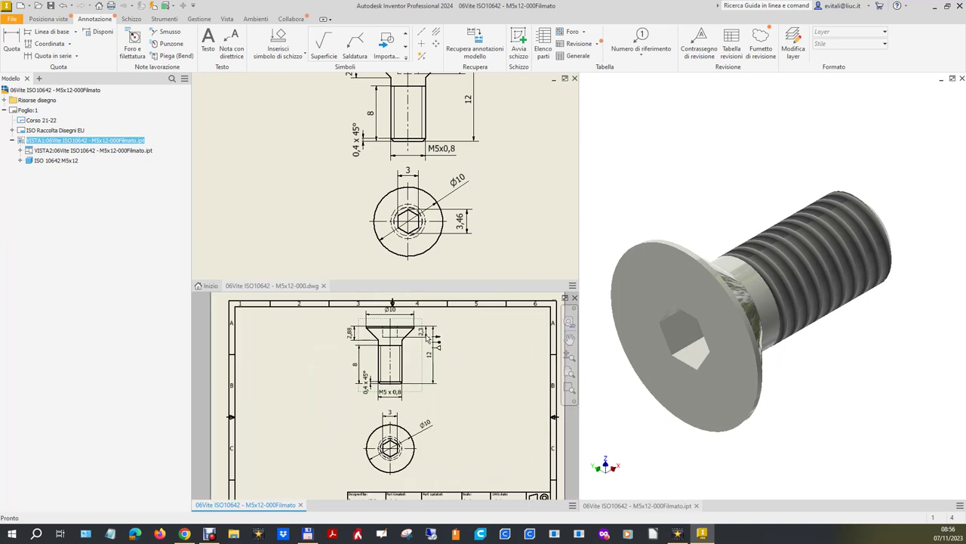
drag(423, 327, 420, 328)
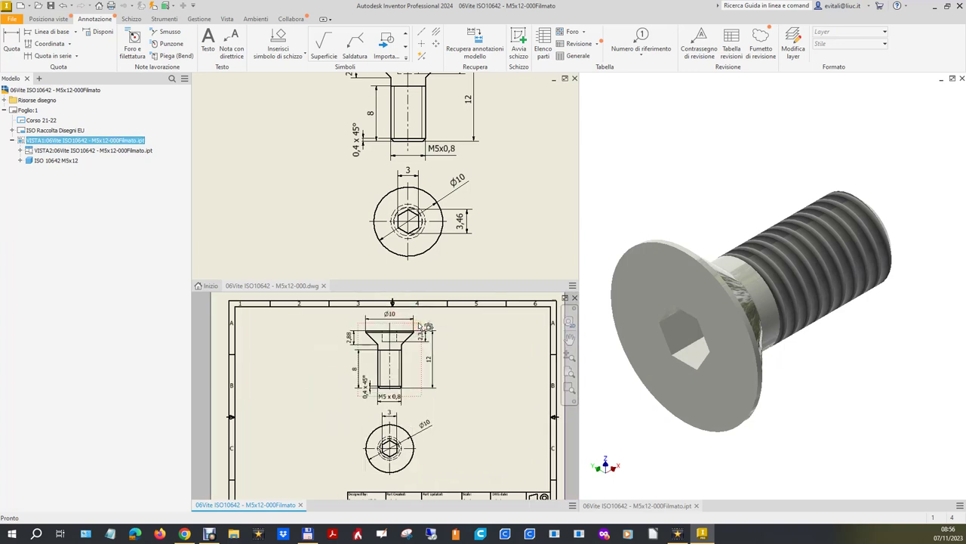
click(428, 460)
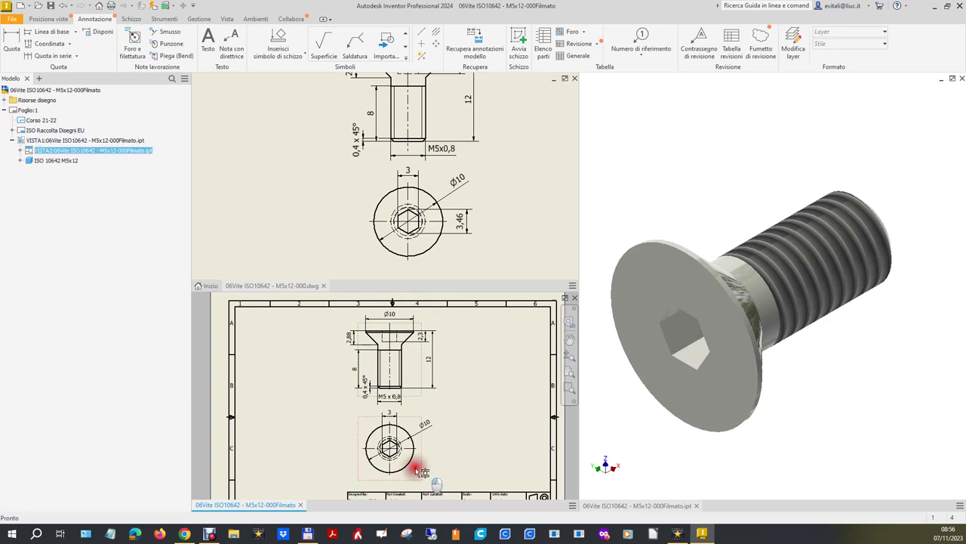
drag(420, 471, 420, 480)
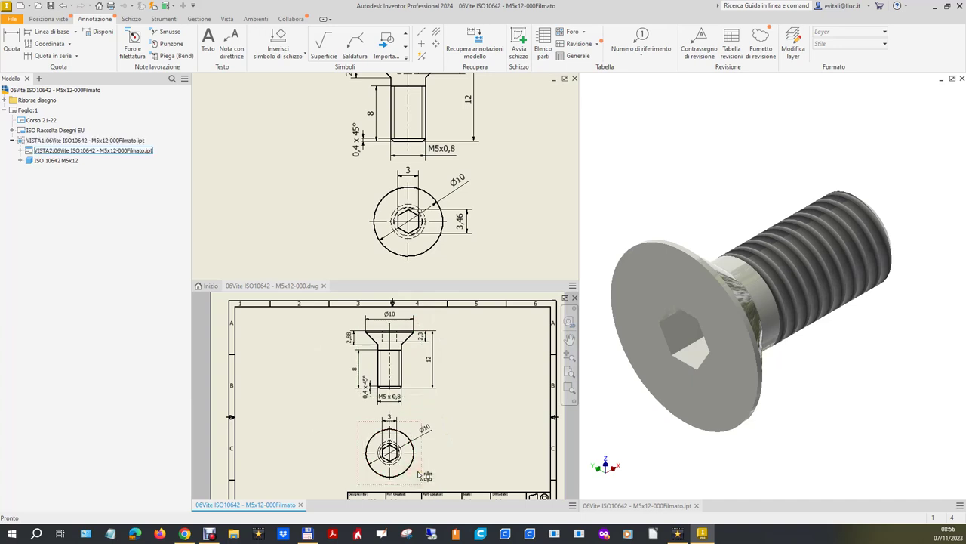
Dimension the hexagon socket across corners as 3,46, placed right of the end view.
scroll(431, 478, up, 4)
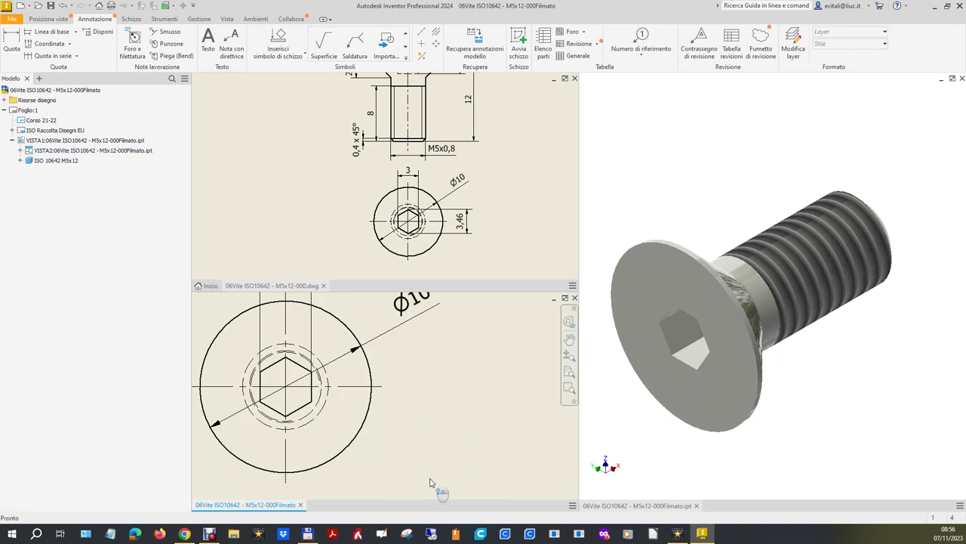
click(11, 42)
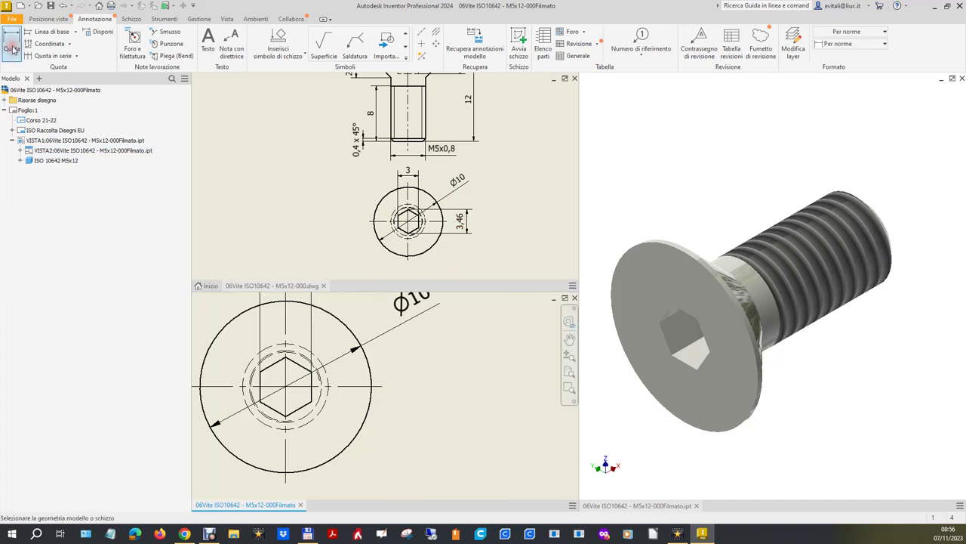
click(287, 362)
click(292, 413)
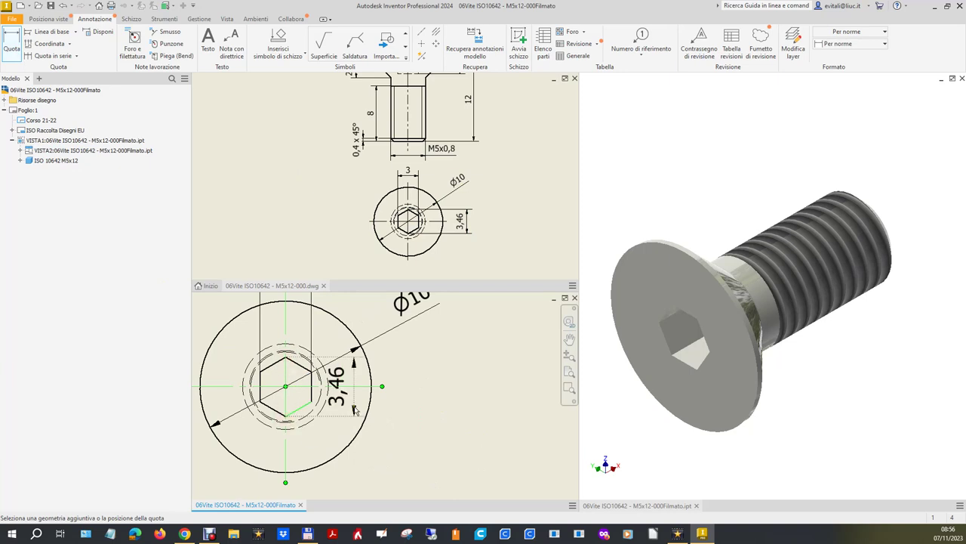
click(432, 413)
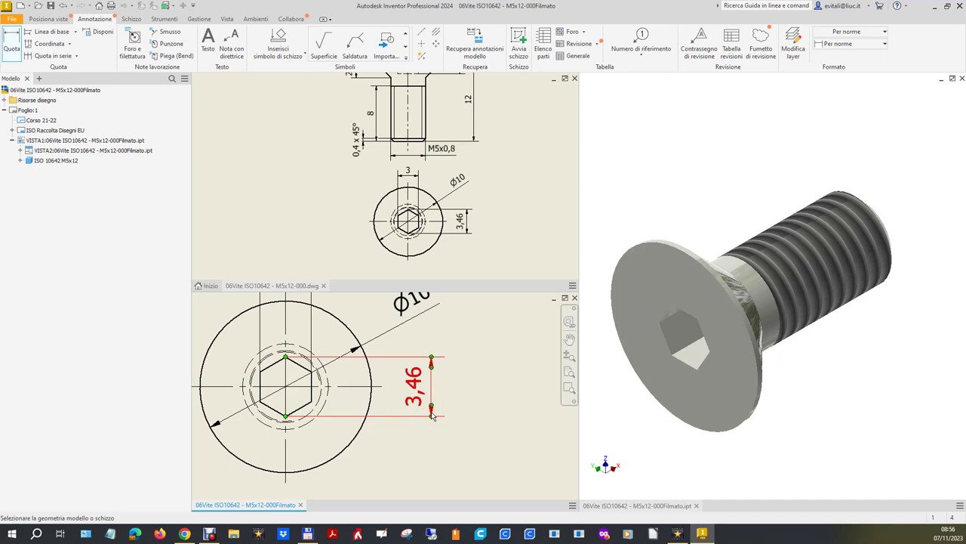
scroll(492, 392, up, 3)
scroll(492, 394, up, 1)
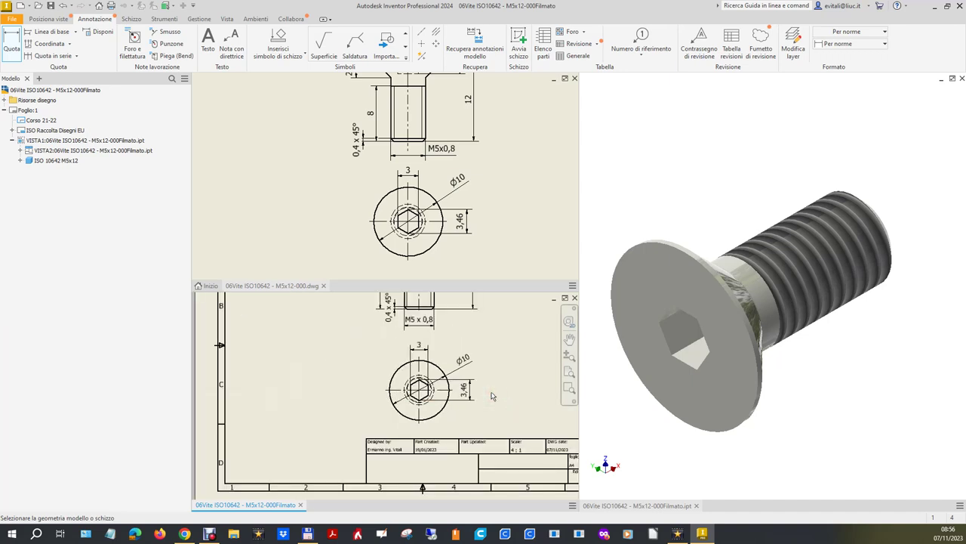
click(568, 371)
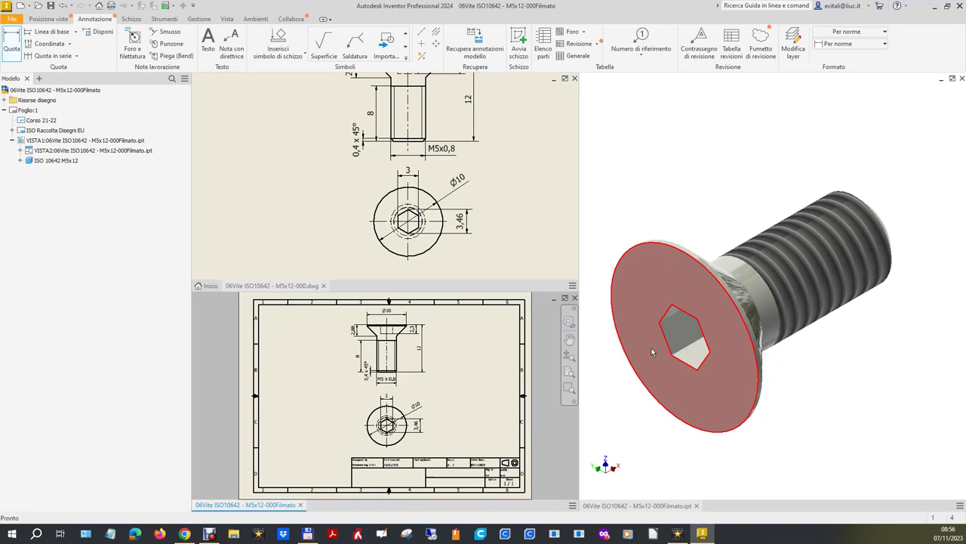
Make the 3D screw part the active document and save it.
click(702, 204)
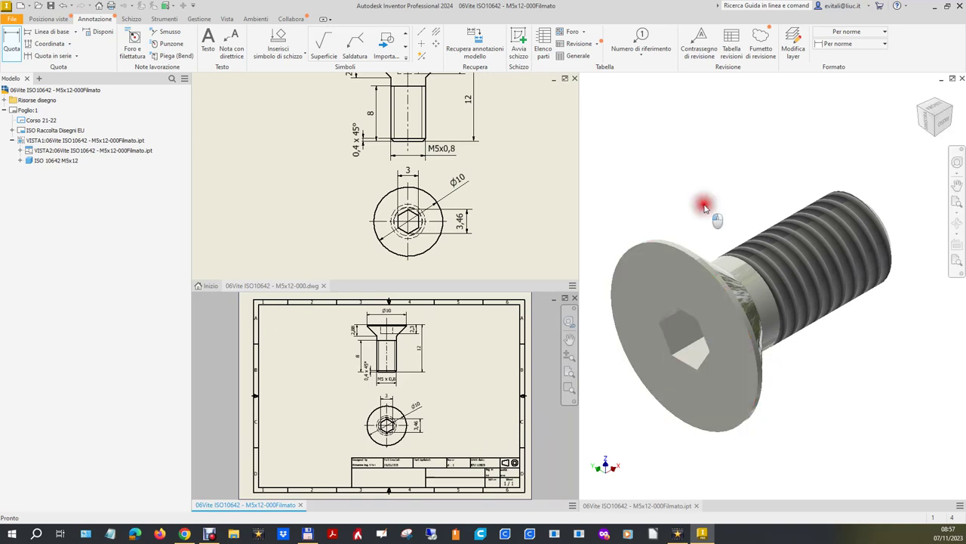
click(53, 8)
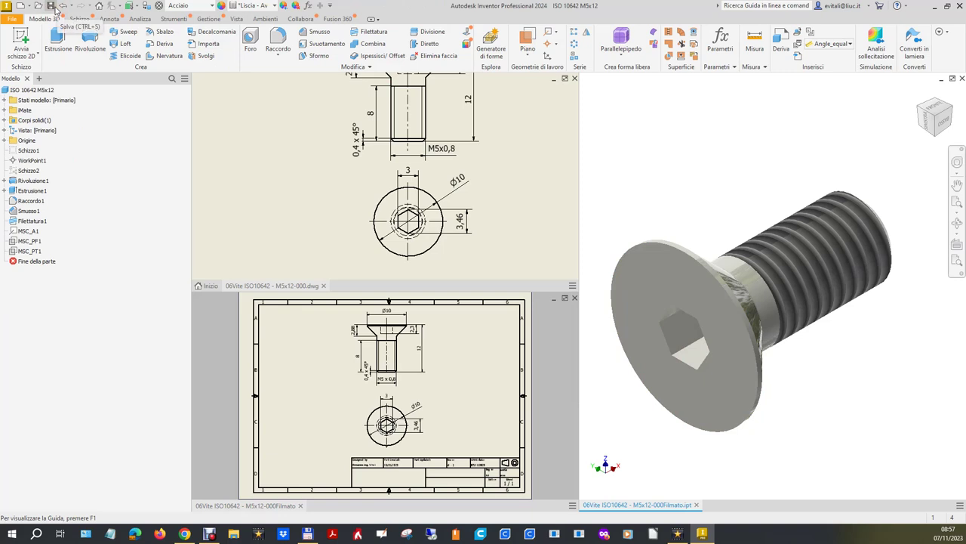
Activate the reference drawing 06Vite ISO10642 - M5x12-000.dwg and fit its whole sheet in view.
click(499, 177)
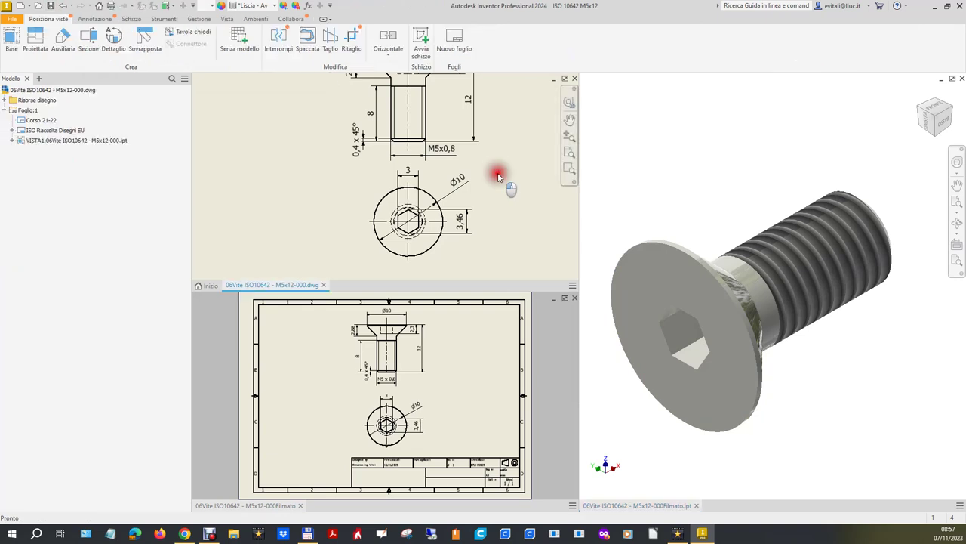
click(570, 153)
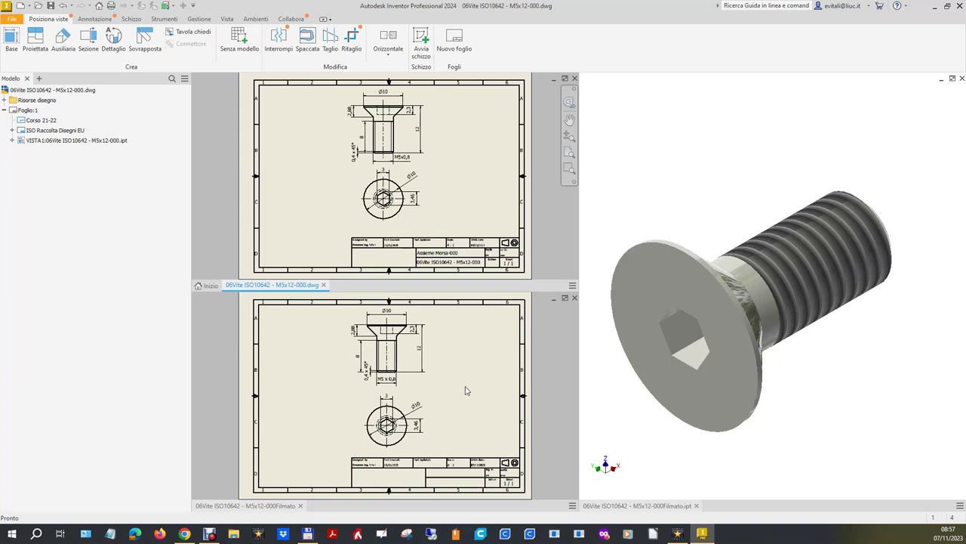
key(alt)
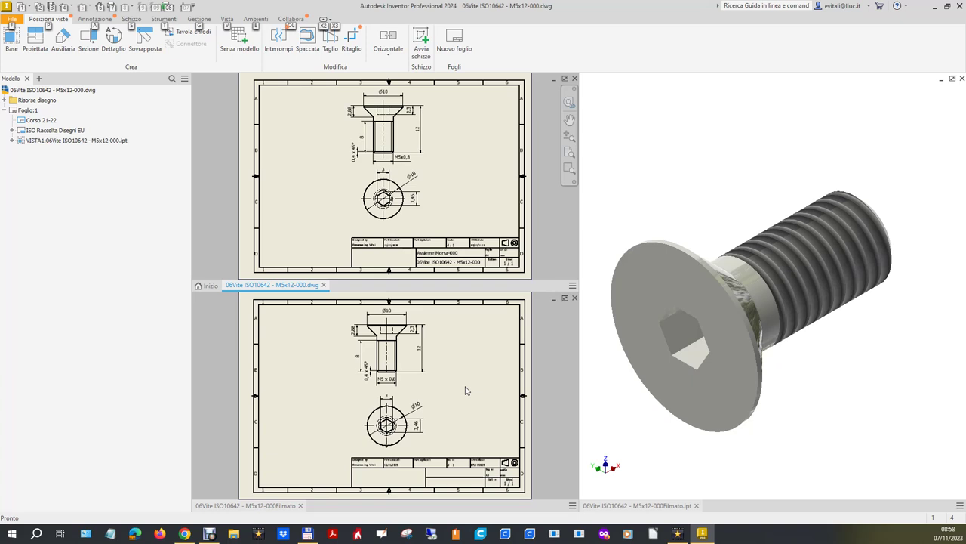